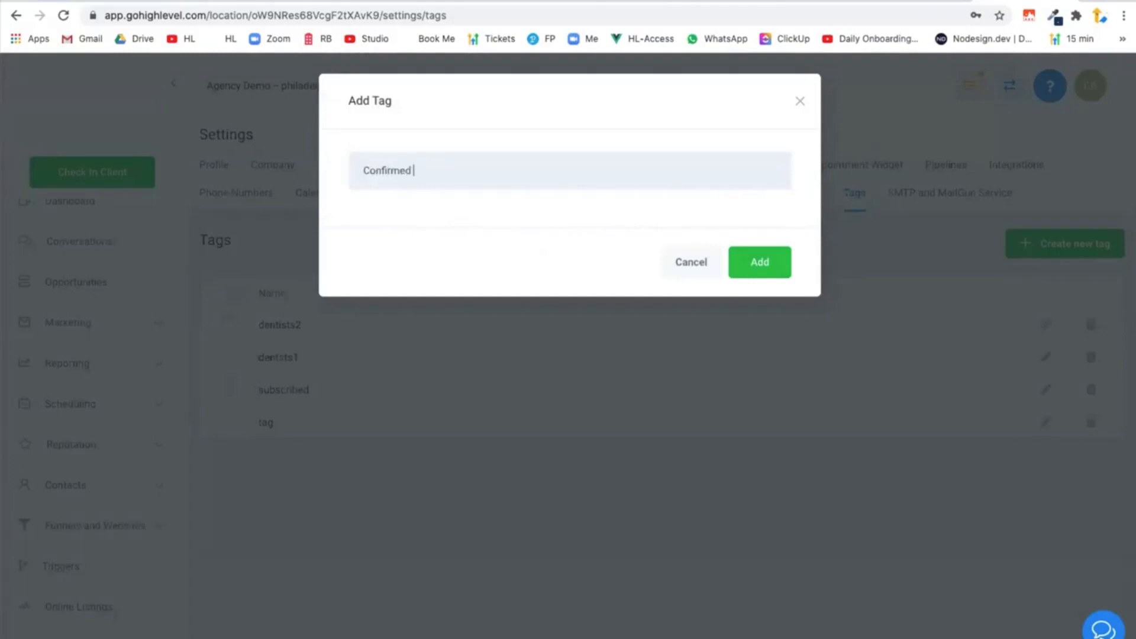
Complete the new tag's name as Confirmed Subscription and add the tag.
{"action": "type", "text": "Subscription"}
{"action": "left_click", "coordinate": [749, 263]}
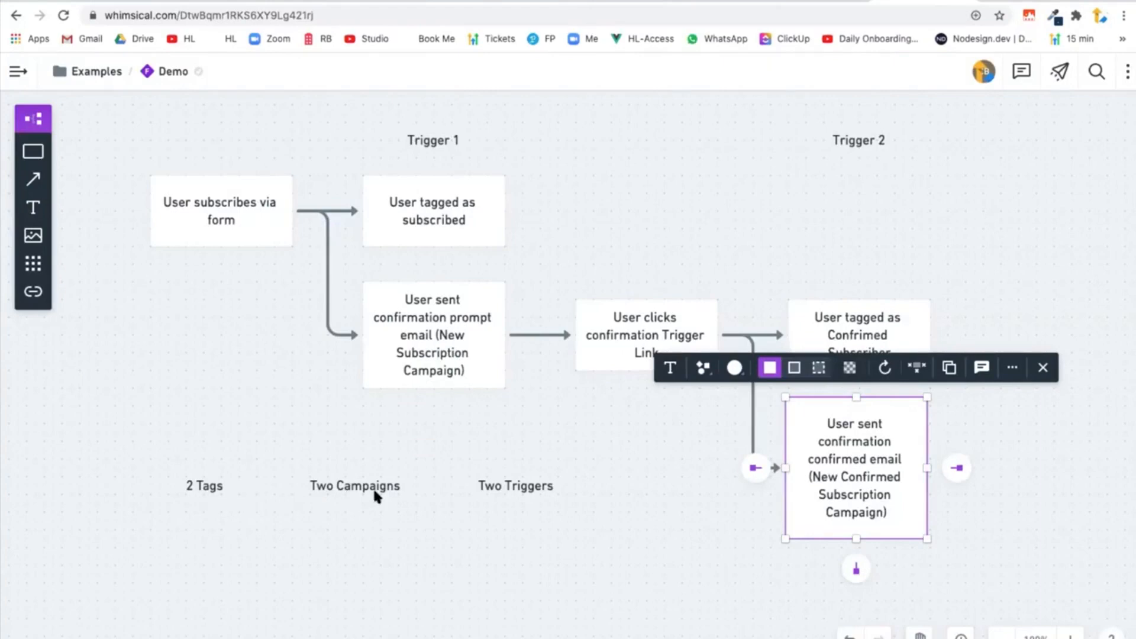
Switch back to HighLevel and create a folder named Newsletter in the marketing campaigns list.
{"action": "left_click", "coordinate": [1025, 2]}
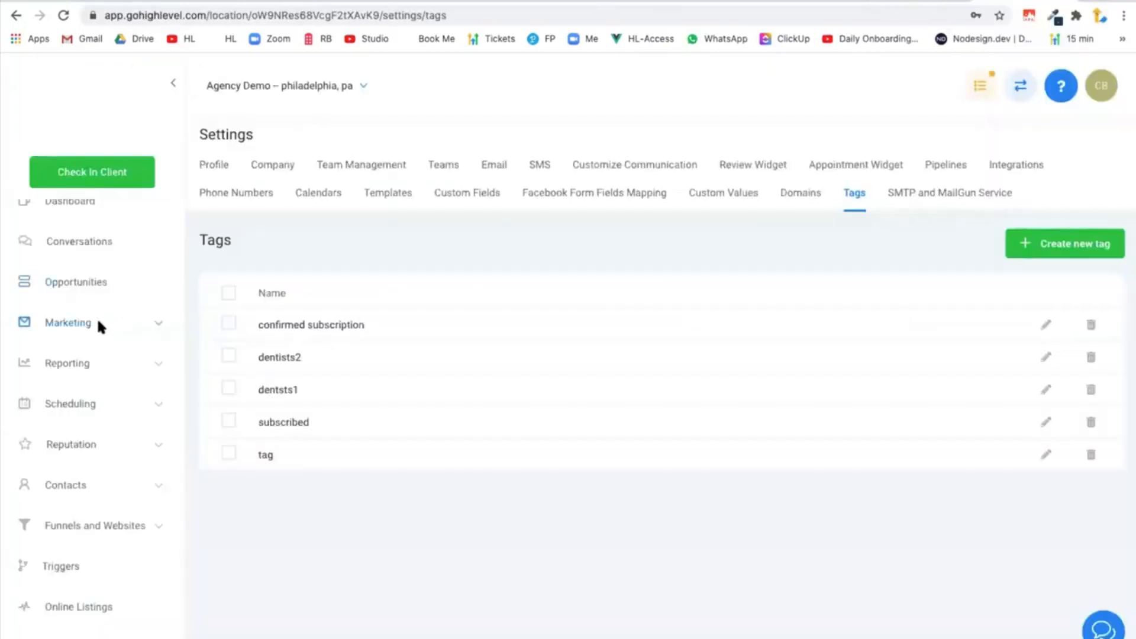
{"action": "left_click", "coordinate": [83, 322]}
{"action": "left_click", "coordinate": [66, 370]}
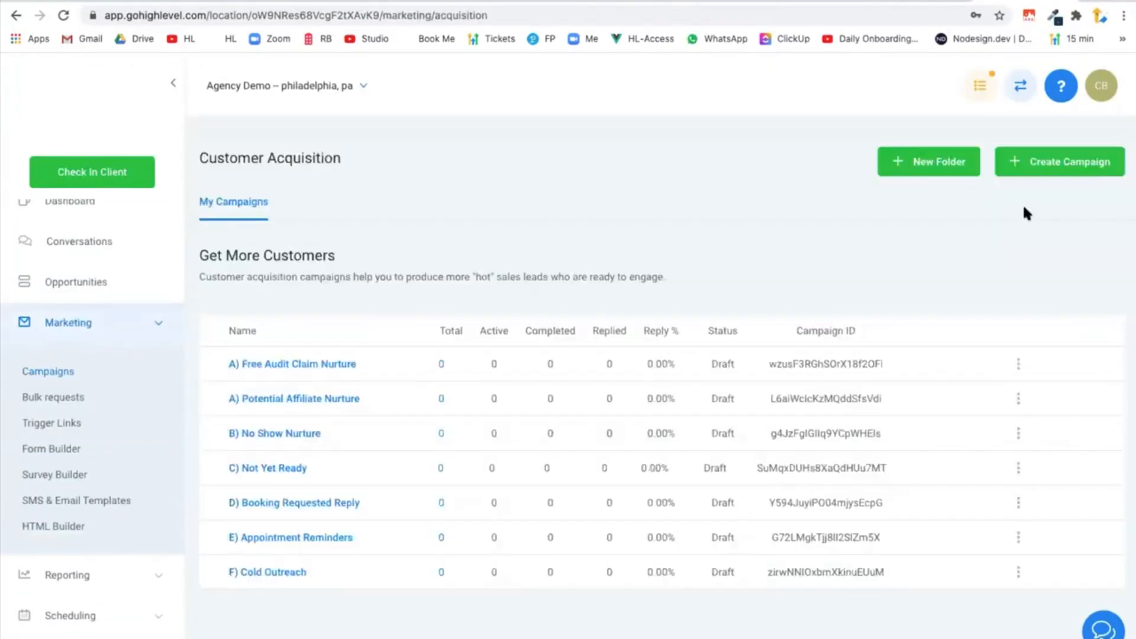
{"action": "left_click", "coordinate": [1063, 172]}
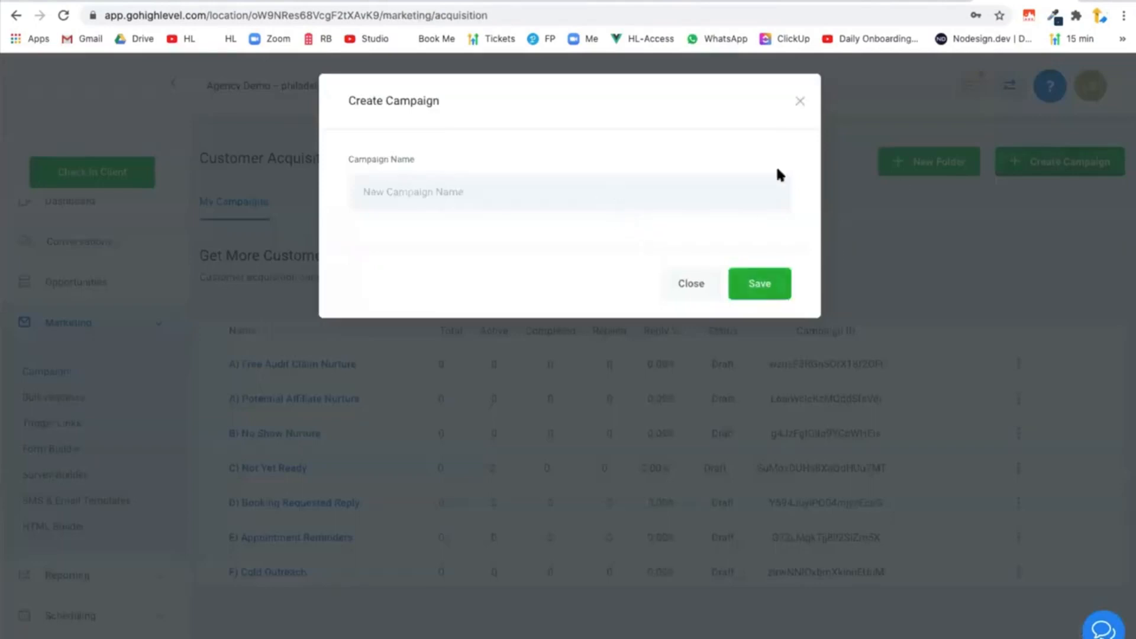
{"action": "left_click", "coordinate": [800, 101]}
{"action": "left_click", "coordinate": [929, 162]}
{"action": "left_click", "coordinate": [609, 208]}
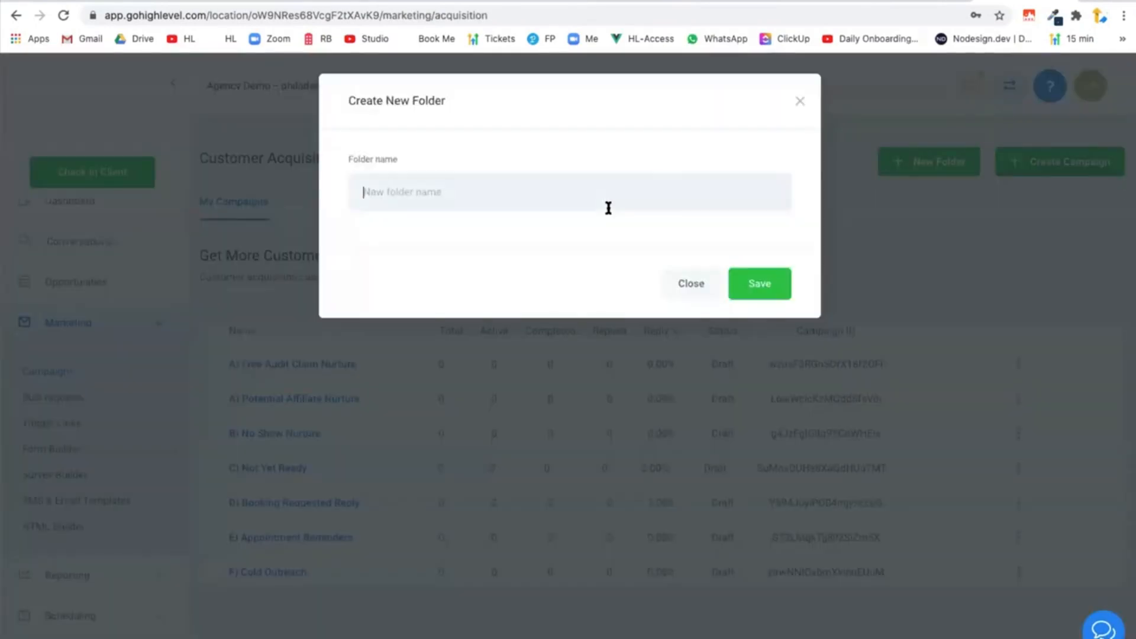
{"action": "type", "text": "Newsletter"}
{"action": "left_click", "coordinate": [790, 286]}
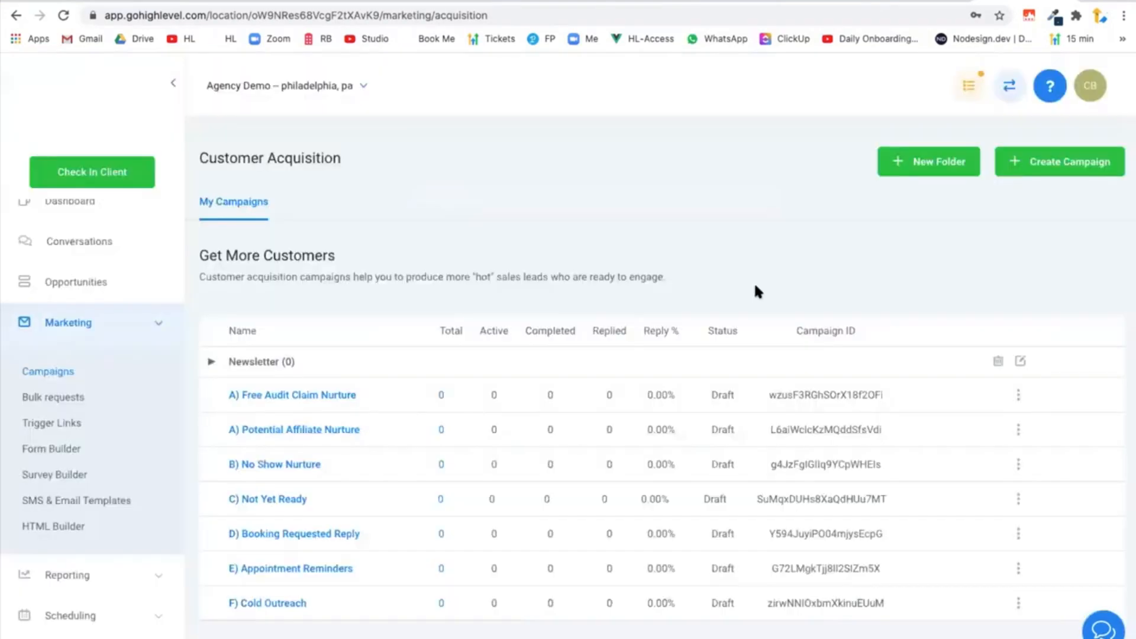
Create a campaign named New Subscription in the Newsletter folder, taking the name from the flowchart in Whimsical.
{"action": "left_click", "coordinate": [1050, 161]}
{"action": "left_click", "coordinate": [533, 197]}
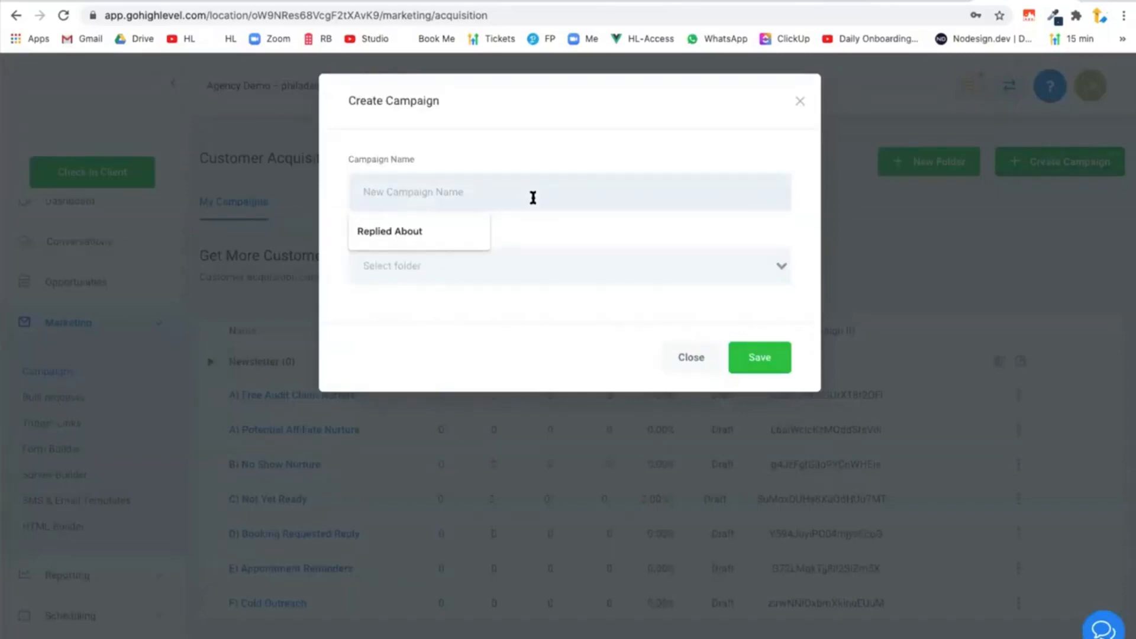
{"action": "left_click", "coordinate": [891, 2]}
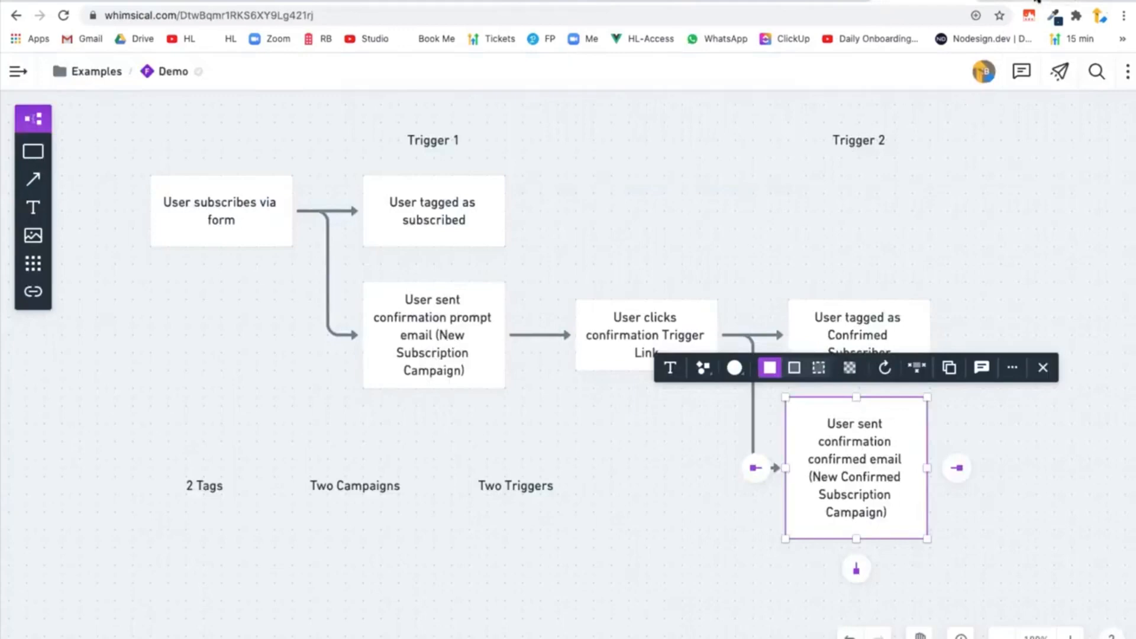
{"action": "left_click", "coordinate": [1036, 2]}
{"action": "type", "text": "New Subscription"}
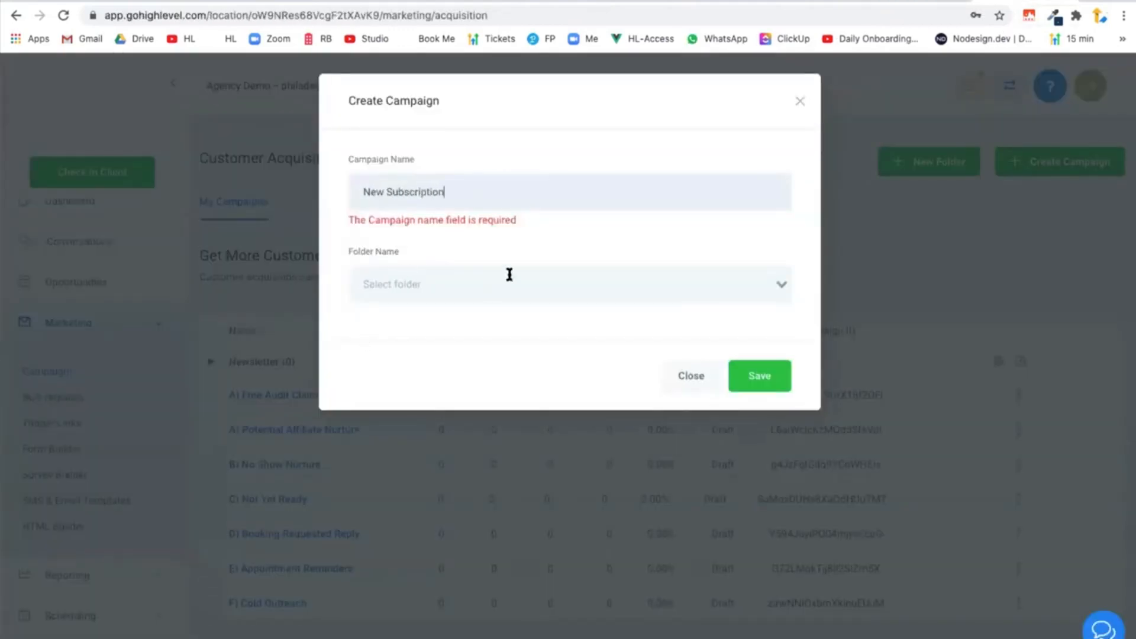
{"action": "left_click", "coordinate": [507, 278]}
{"action": "left_click", "coordinate": [490, 298]}
{"action": "left_click", "coordinate": [761, 355]}
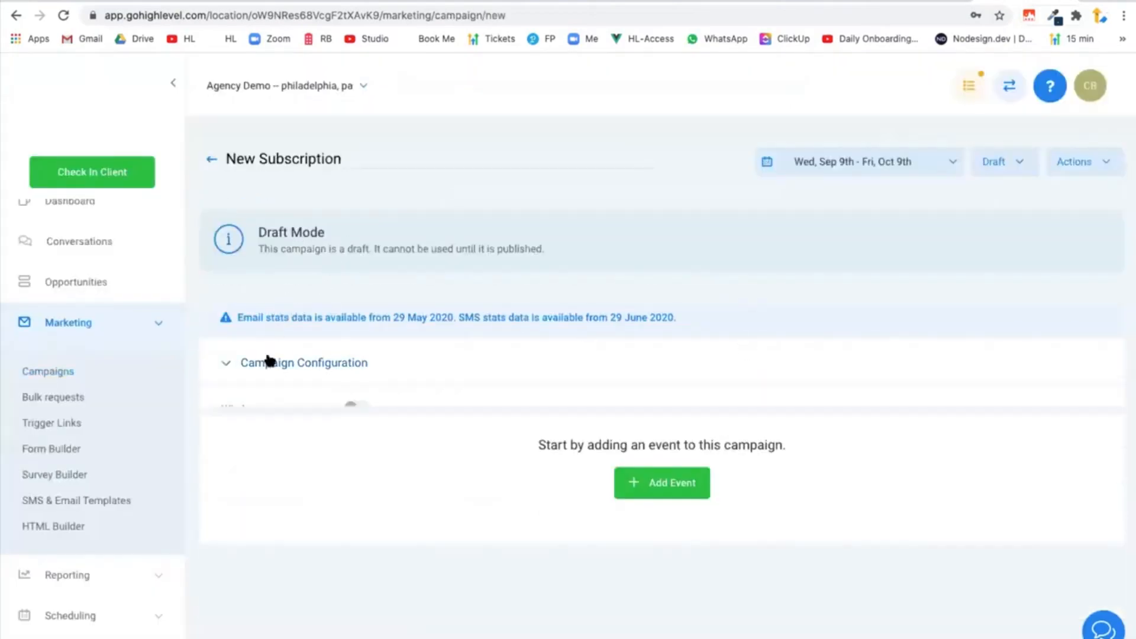
Set the From name in the campaign configuration to Our Awesome Newsletter.
{"action": "left_click", "coordinate": [269, 361]}
{"action": "scroll", "coordinate": [414, 274], "scroll_direction": "down", "scroll_amount": 4}
{"action": "scroll", "coordinate": [319, 272], "scroll_direction": "up", "scroll_amount": 3}
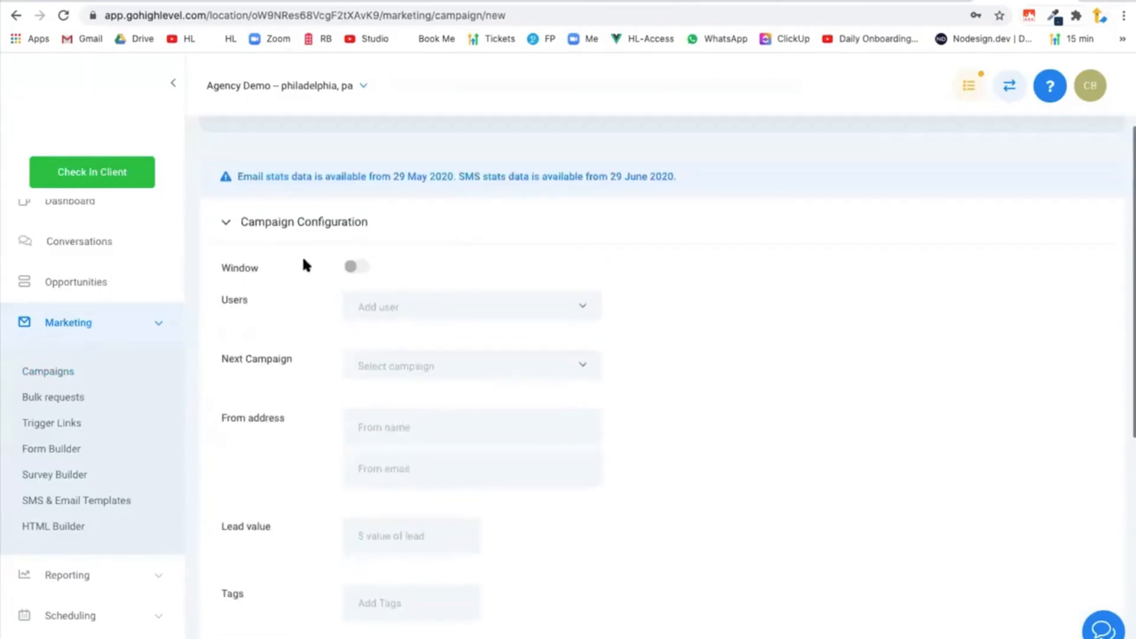
{"action": "scroll", "coordinate": [331, 379], "scroll_direction": "down", "scroll_amount": 2}
{"action": "left_click", "coordinate": [400, 303]}
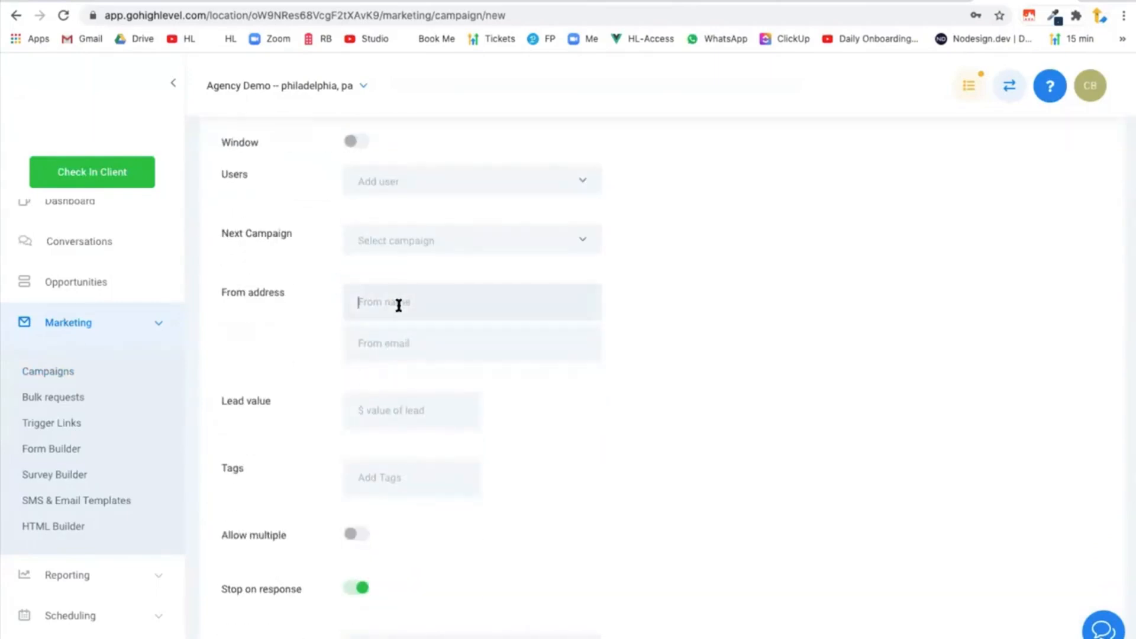
{"action": "type", "text": "our Awesome newsletter"}
Enter the sender's email address in the campaign configuration and save the configuration.
{"action": "left_click", "coordinate": [400, 343]}
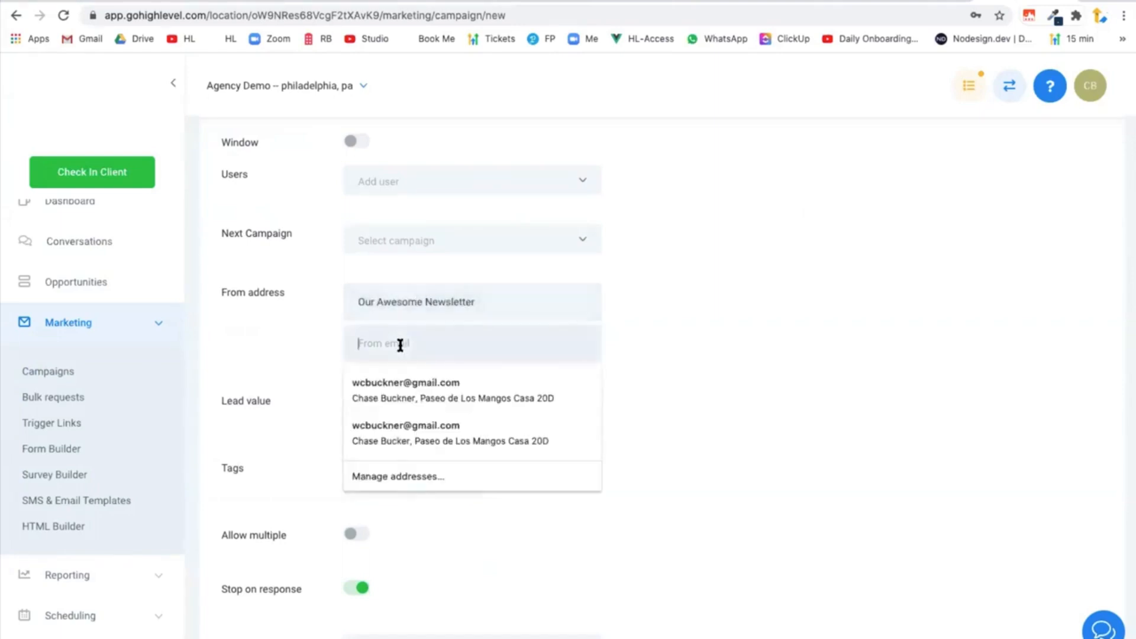
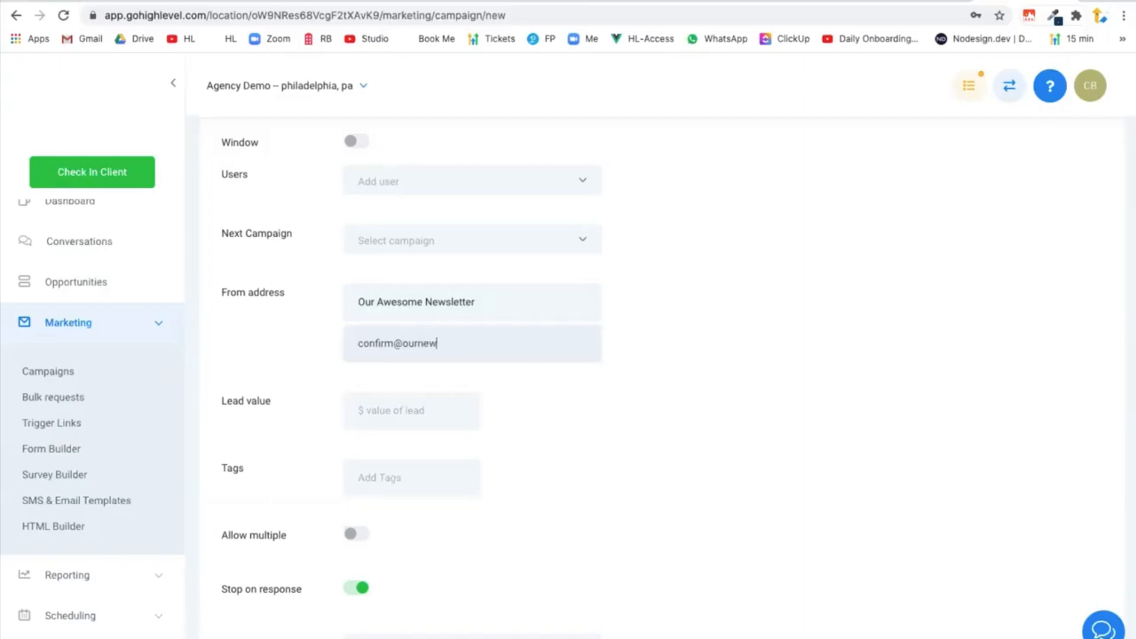
{"action": "scroll", "coordinate": [387, 362], "scroll_direction": "down", "scroll_amount": 4}
{"action": "left_click", "coordinate": [262, 524]}
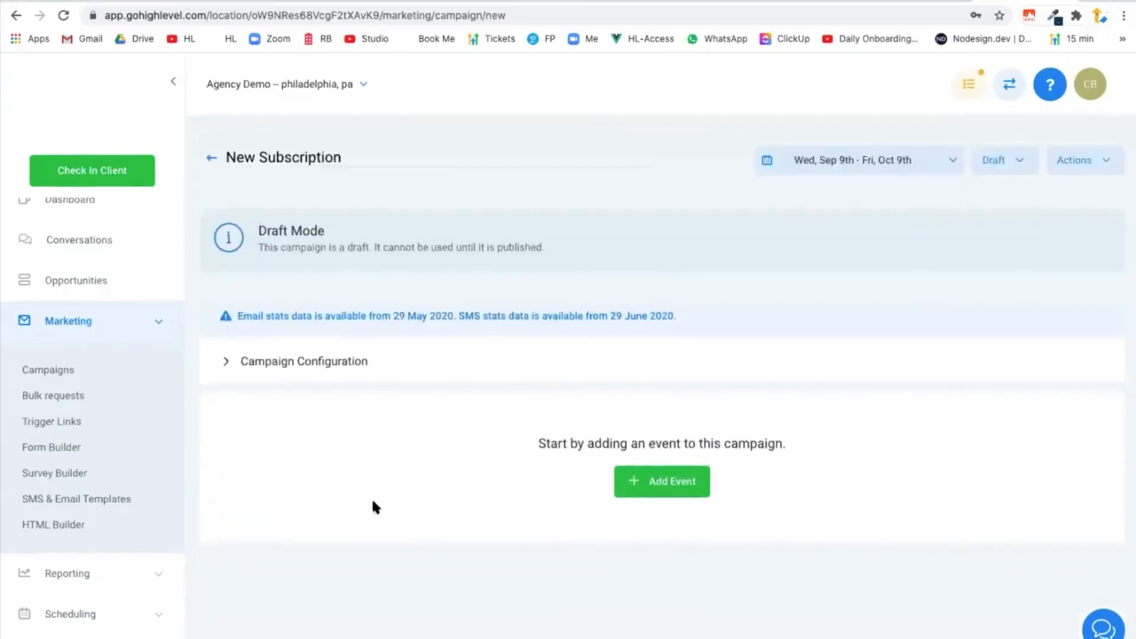
Add an email event to the campaign with the subject "Thanks for joining - Please confirm your subscription".
{"action": "left_click", "coordinate": [663, 482]}
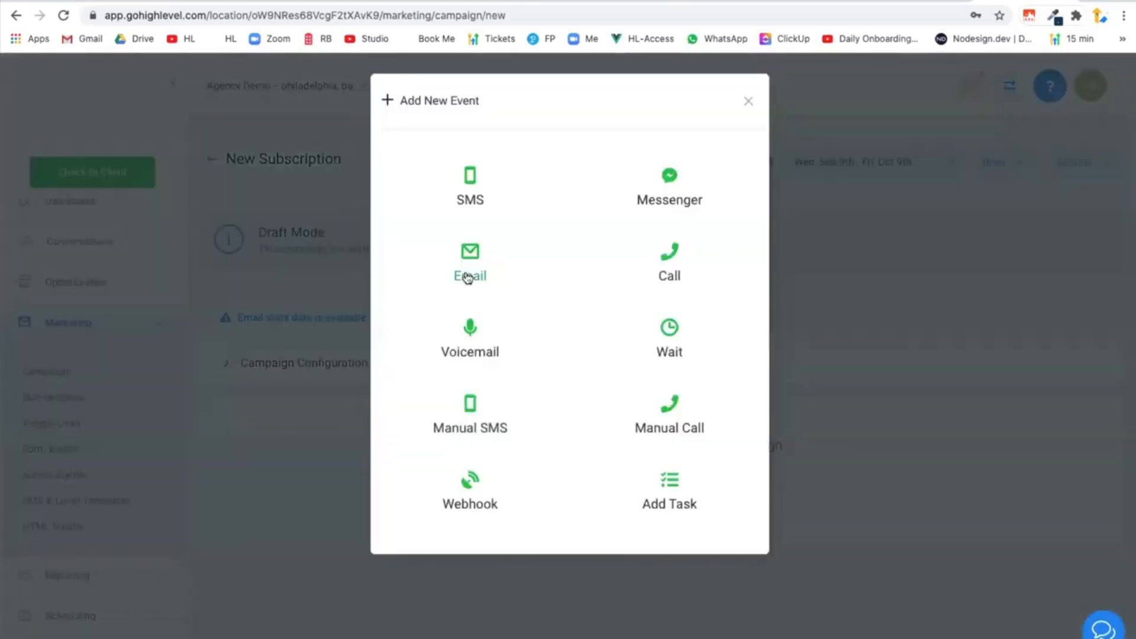
{"action": "left_click", "coordinate": [469, 272]}
{"action": "type", "text": "T"}
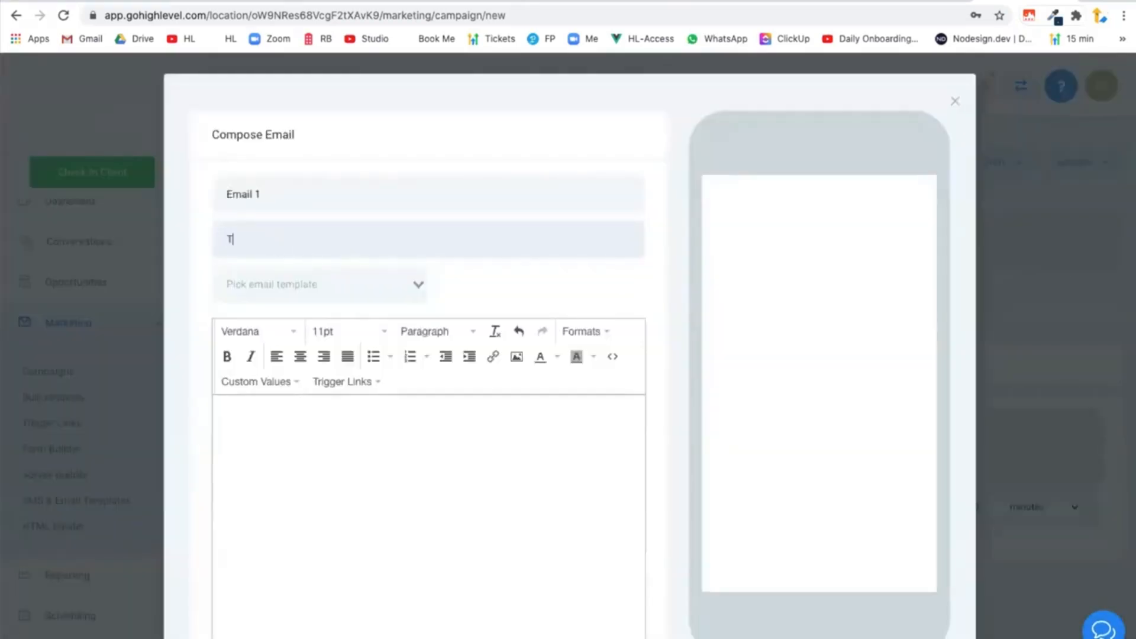
{"action": "type", "text": "hanks for joining - Please confirm your subscription"}
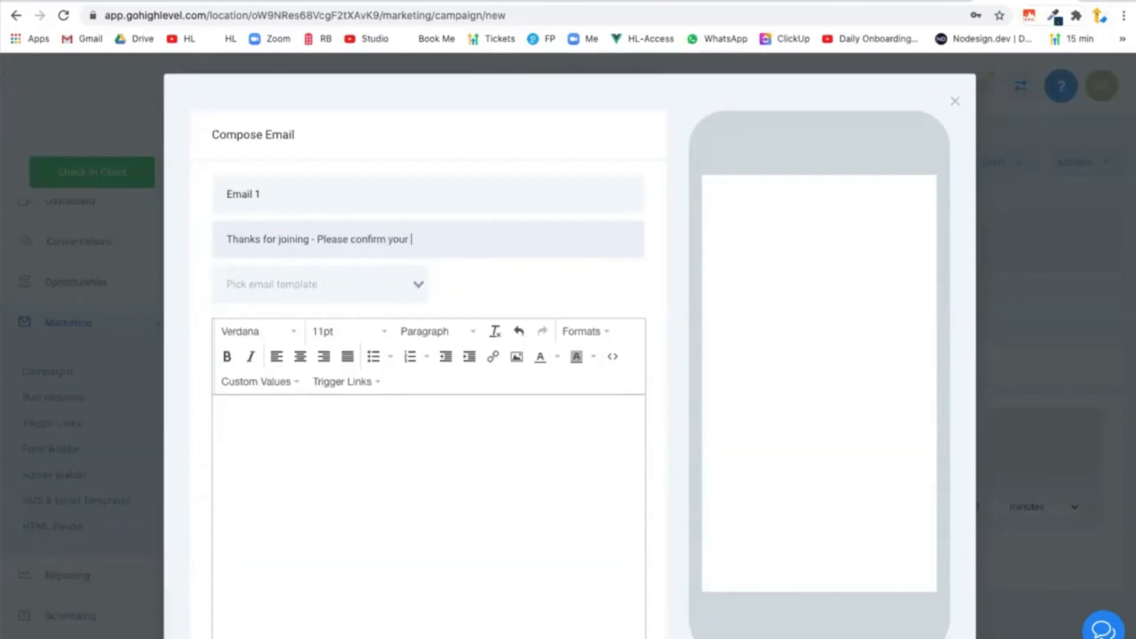
Start the email body with the greeting "Hi" followed by the contact's first name custom value.
{"action": "left_click", "coordinate": [252, 454]}
{"action": "scroll", "coordinate": [256, 424], "scroll_direction": "down", "scroll_amount": 3}
{"action": "type", "text": "Hi"}
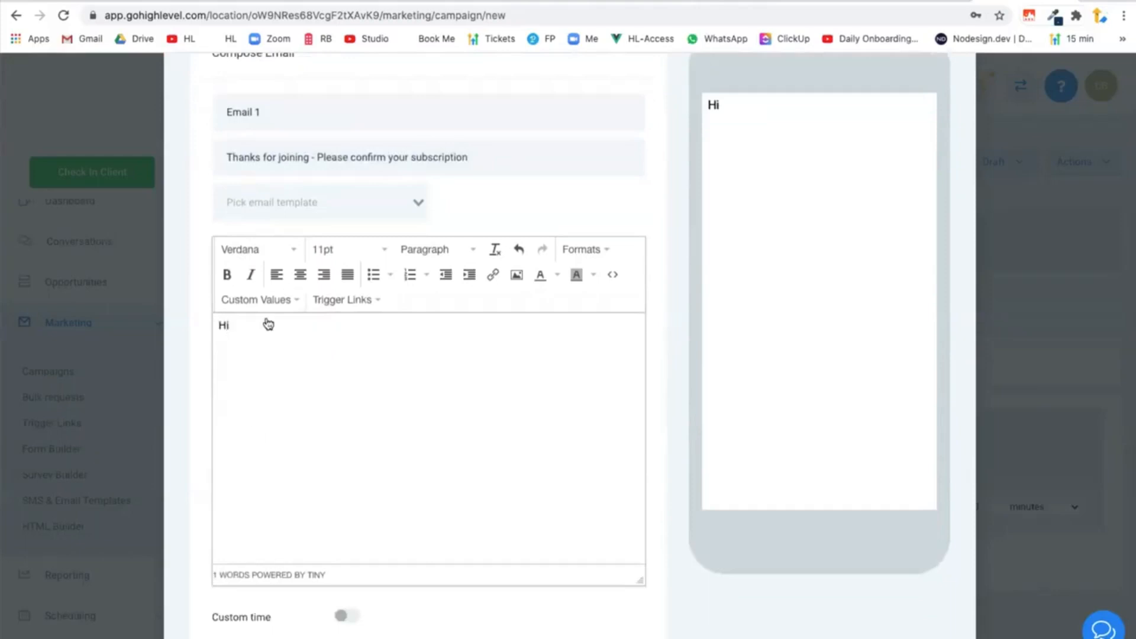
{"action": "left_click", "coordinate": [261, 300]}
{"action": "mouse_move", "coordinate": [261, 323]}
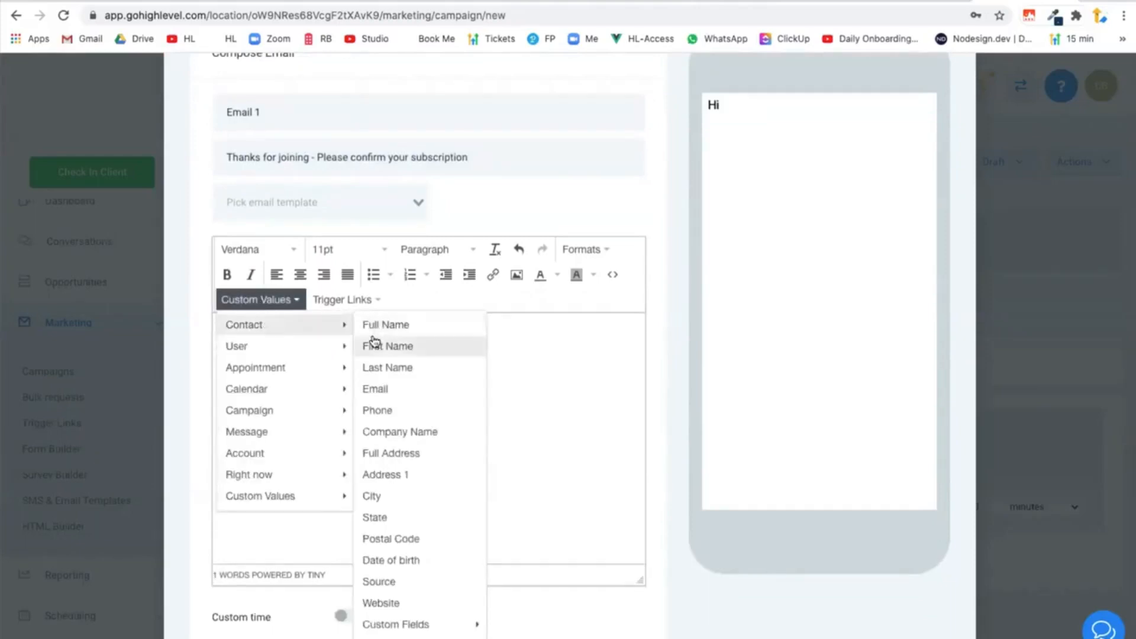
{"action": "left_click", "coordinate": [373, 344]}
{"action": "left_click", "coordinate": [232, 324]}
{"action": "left_click", "coordinate": [367, 325]}
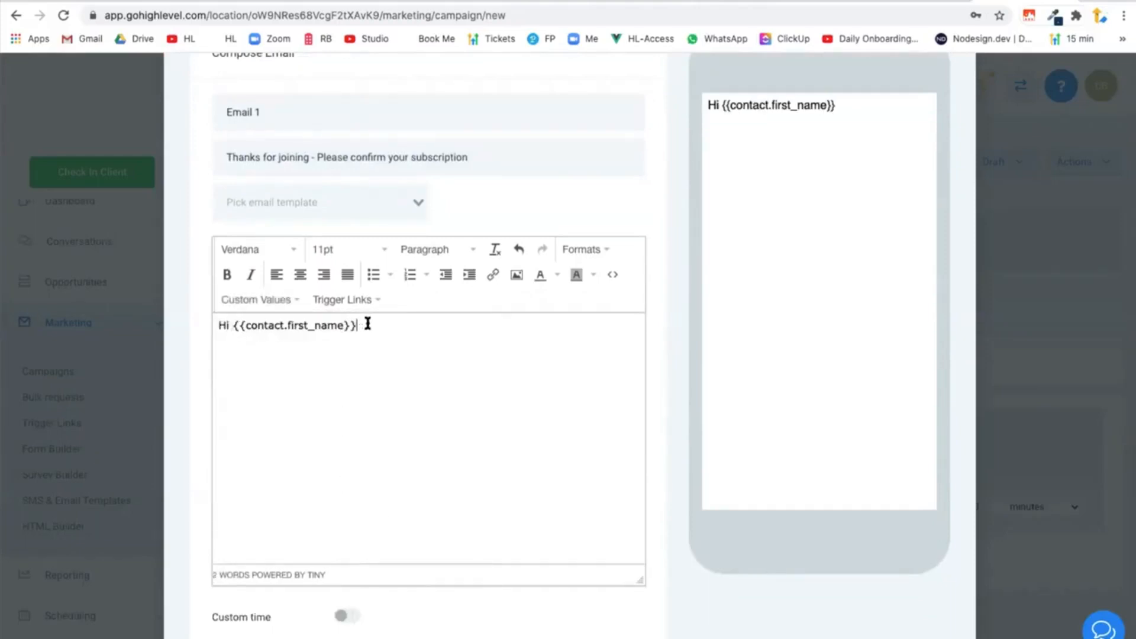
Write "Thanks for joining our newsletter" on a new line below the greeting in the email body.
{"action": "type", "text": "Thank"}
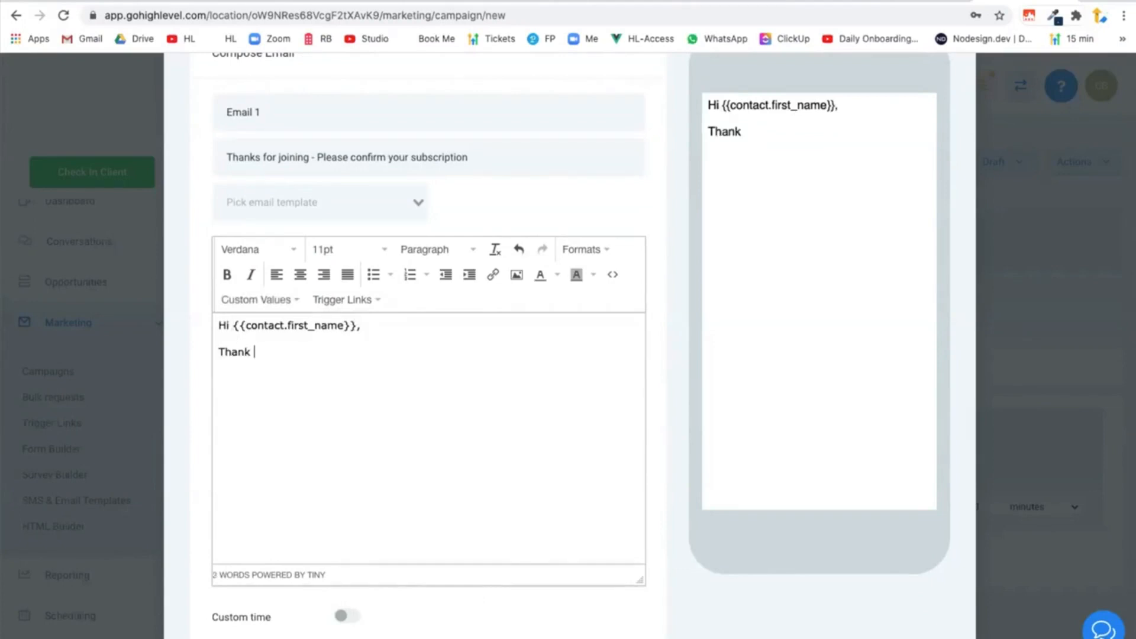
{"action": "type", "text": "s for confirming"}
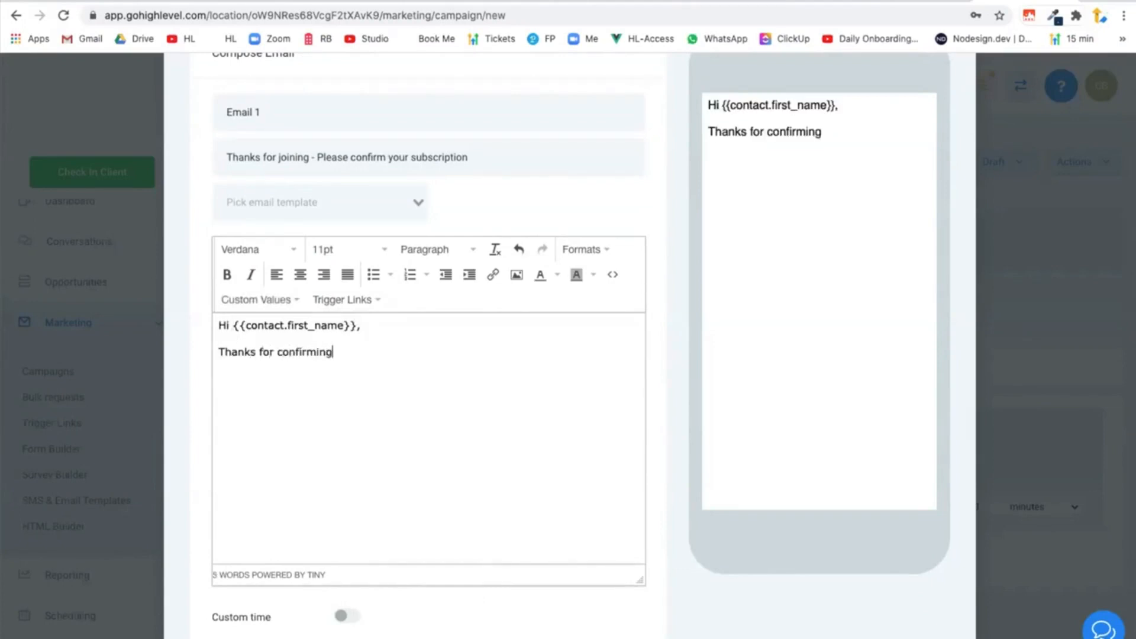
{"action": "key", "text": "BackSpace"}
{"action": "key", "text": "BackSpace"}
{"action": "key", "text": "BackSpace"}
{"action": "key", "text": "BackSpace"}
{"action": "key", "text": "BackSpace"}
{"action": "key", "text": "BackSpace"}
{"action": "key", "text": "BackSpace"}
{"action": "key", "text": "BackSpace"}
{"action": "key", "text": "BackSpace"}
{"action": "type", "text": "joioning"}
{"action": "key", "text": "BackSpace"}
{"action": "key", "text": "BackSpace"}
{"action": "key", "text": "BackSpace"}
{"action": "key", "text": "BackSpace"}
{"action": "key", "text": "BackSpace"}
{"action": "key", "text": "BackSpace"}
{"action": "type", "text": "ining our ne"}
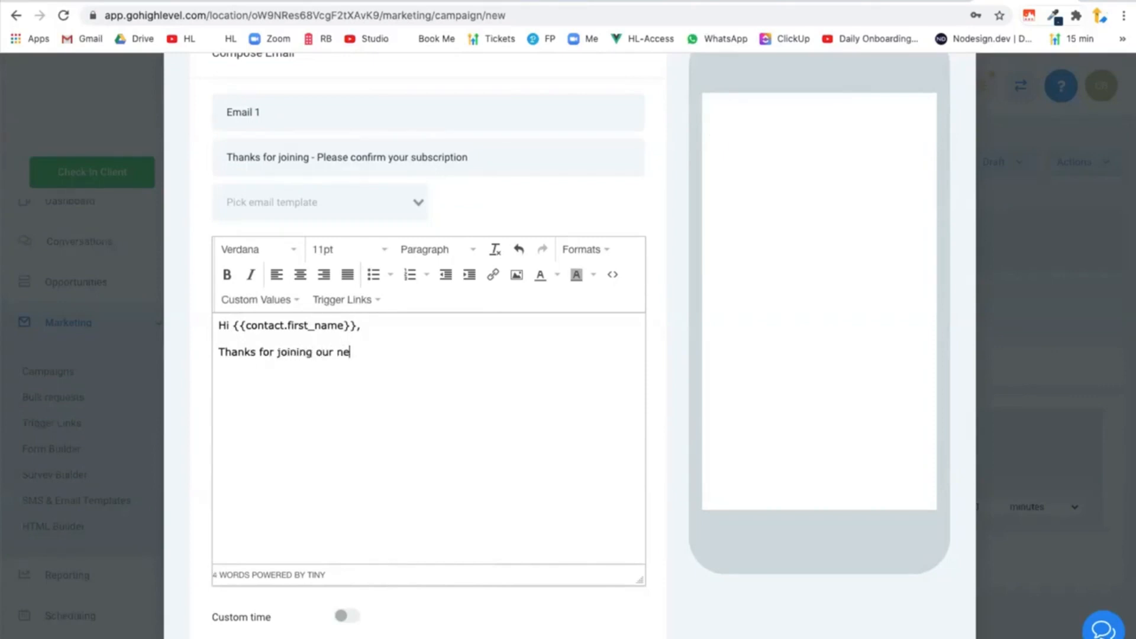
{"action": "type", "text": "wsle"}
{"action": "key", "text": "BackSpace"}
{"action": "type", "text": "letter. Please con"}
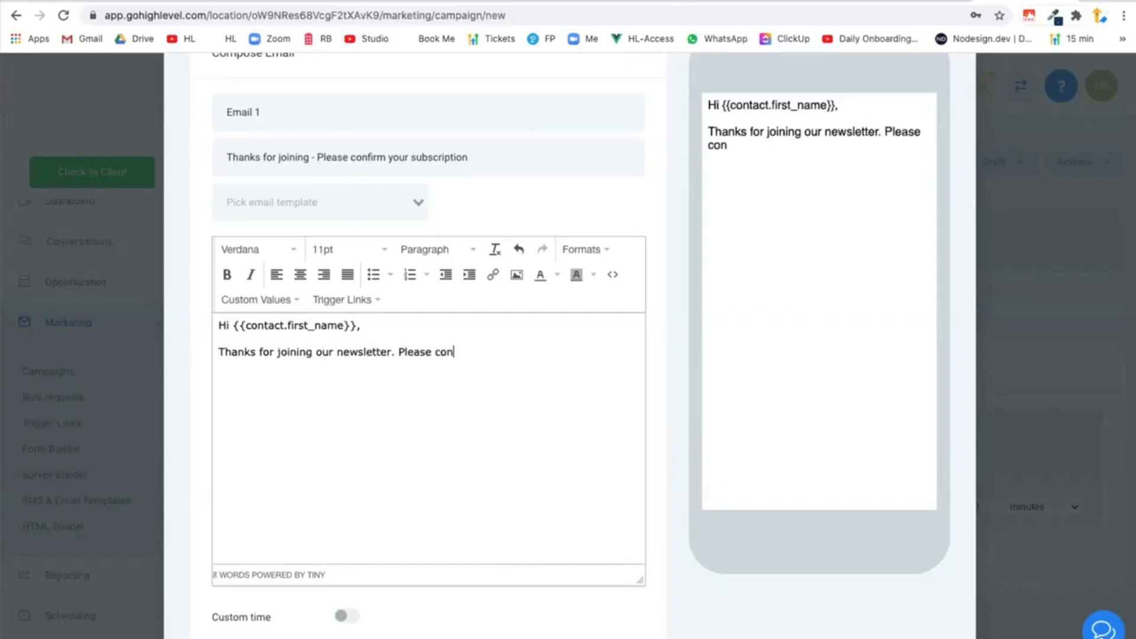
{"action": "type", "text": "firm your subscreiptio"}
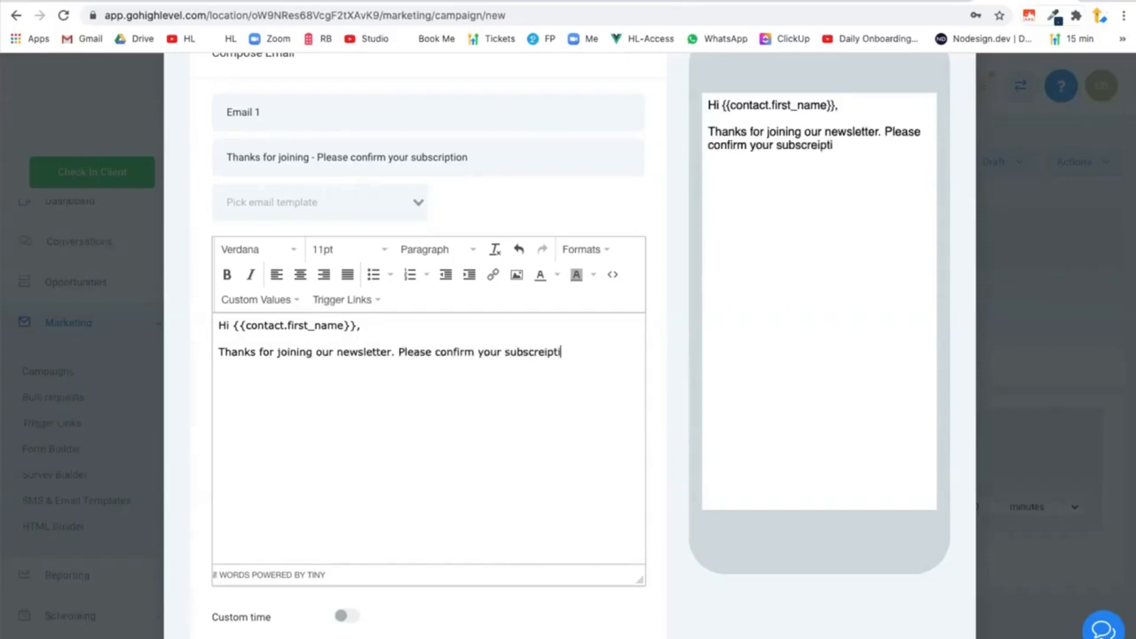
Continue the email body with "Please confirm your subscription by clicking here." and save the email event.
{"action": "key", "text": "BackSpace"}
{"action": "key", "text": "BackSpace"}
{"action": "key", "text": "BackSpace"}
{"action": "key", "text": "BackSpace"}
{"action": "key", "text": "BackSpace"}
{"action": "type", "text": "iption by clicking here"}
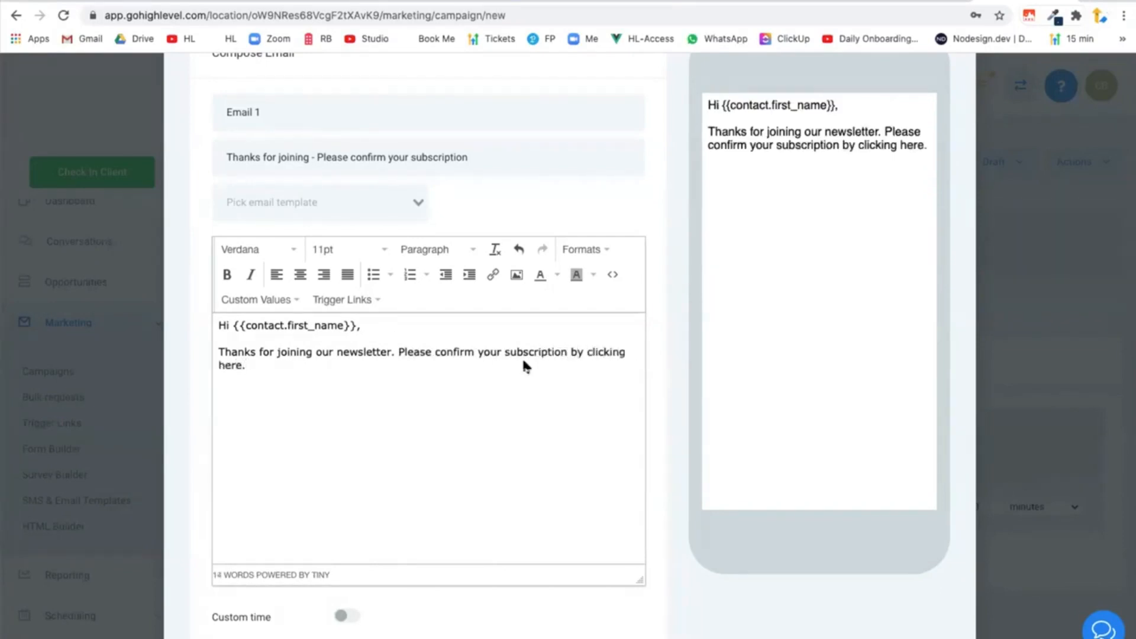
{"action": "type", "text": "."}
{"action": "scroll", "coordinate": [522, 363], "scroll_direction": "down", "scroll_amount": 4}
{"action": "scroll", "coordinate": [558, 388], "scroll_direction": "up", "scroll_amount": 4}
{"action": "scroll", "coordinate": [644, 382], "scroll_direction": "down", "scroll_amount": 5}
{"action": "left_click", "coordinate": [613, 406]}
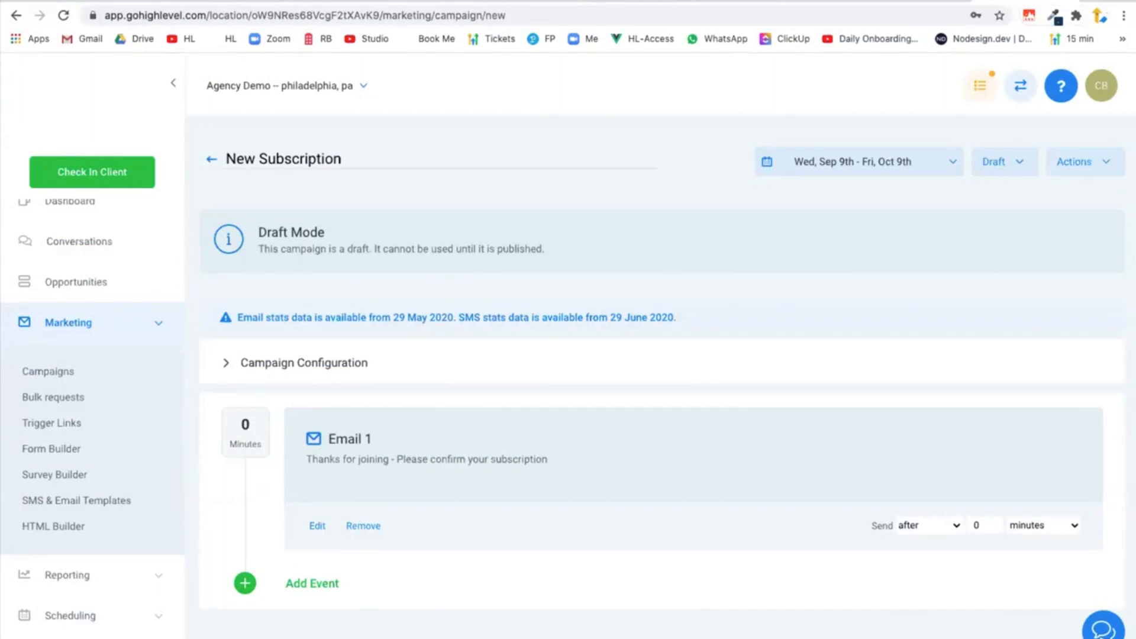
Duplicate the campaign's browser tab and open the Funnels list in the copy.
{"action": "right_click", "coordinate": [1030, 1]}
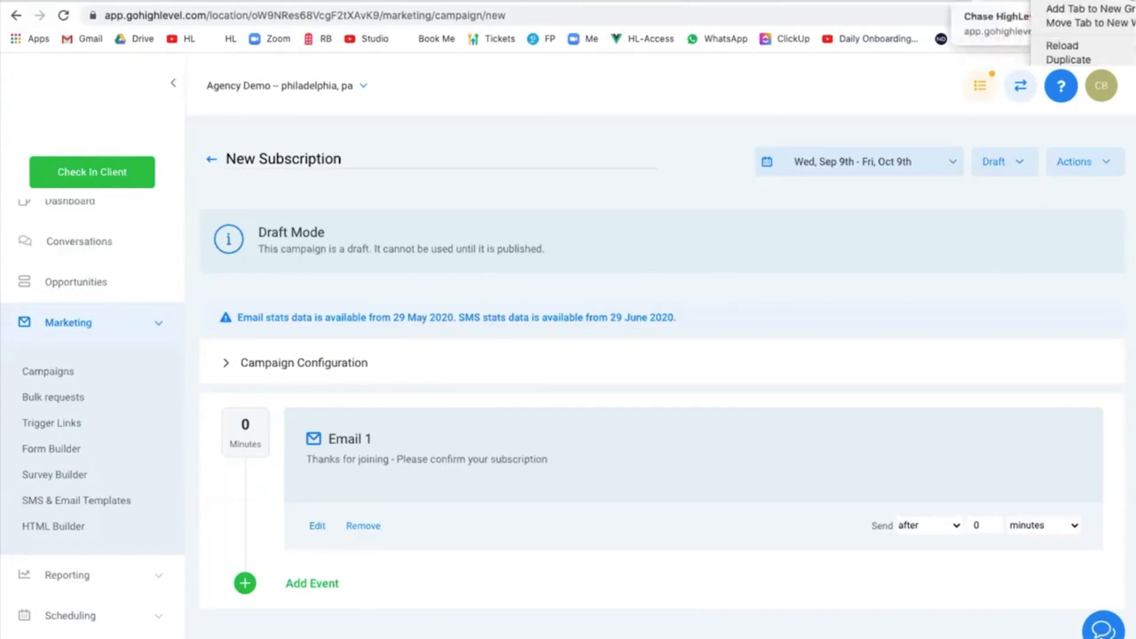
{"action": "left_click", "coordinate": [1068, 59]}
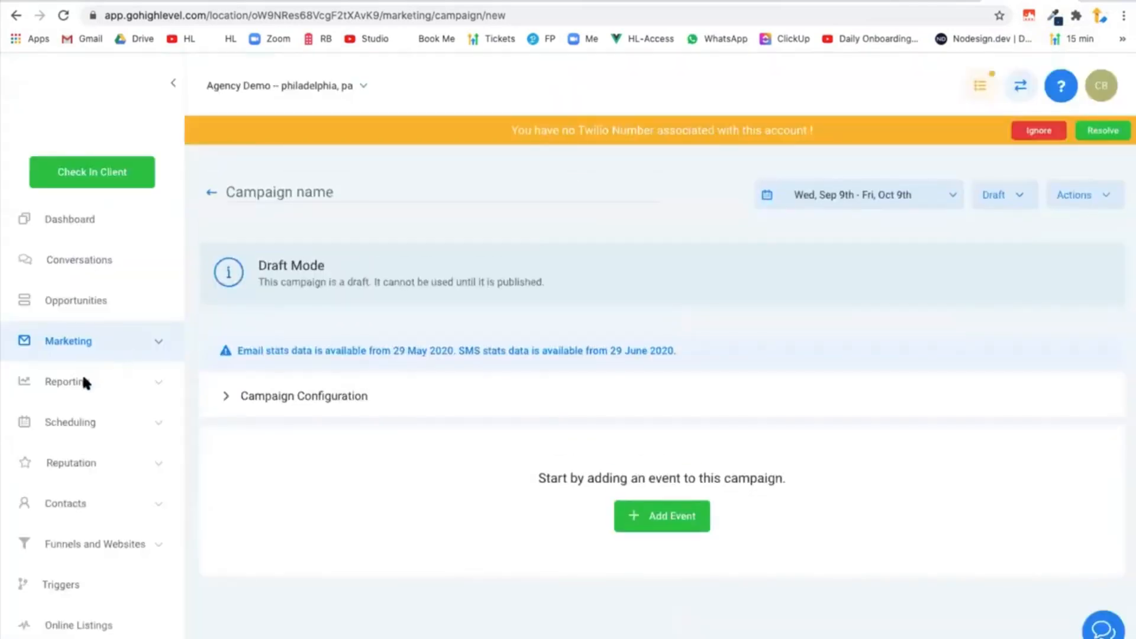
{"action": "scroll", "coordinate": [104, 399], "scroll_direction": "down", "scroll_amount": 1}
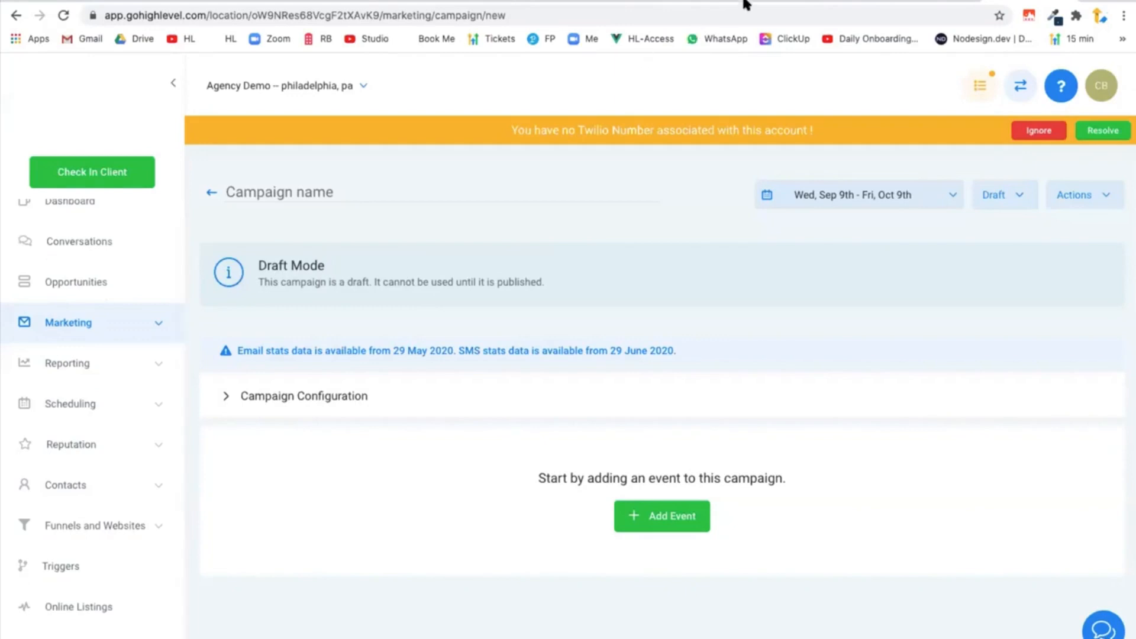
{"action": "left_click", "coordinate": [75, 515]}
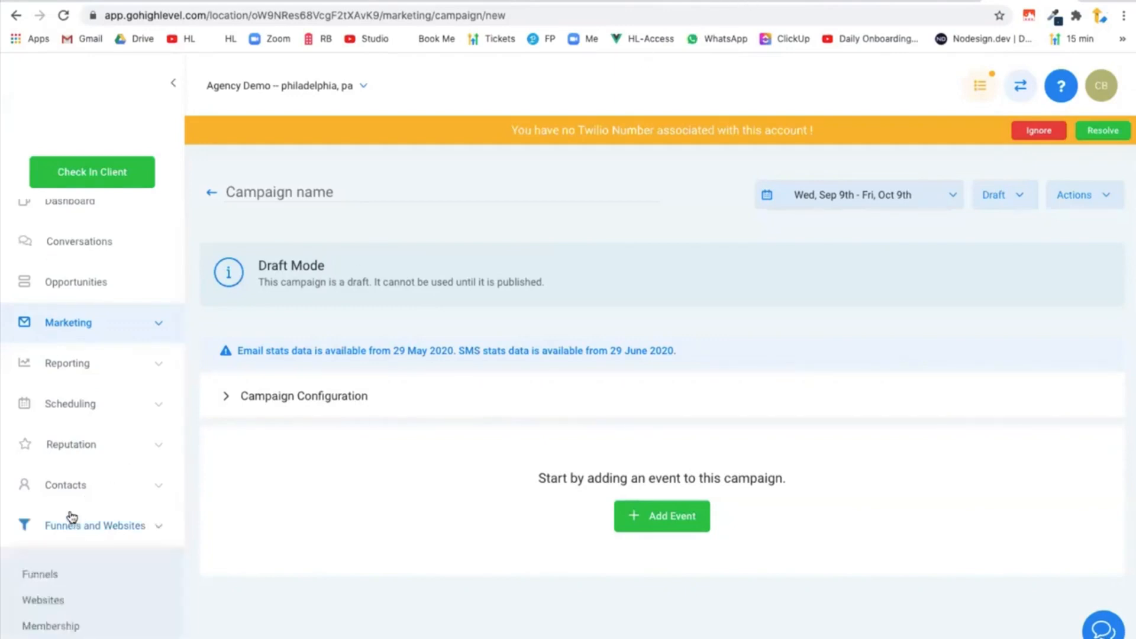
{"action": "scroll", "coordinate": [47, 550], "scroll_direction": "down", "scroll_amount": 1}
{"action": "left_click", "coordinate": [43, 565]}
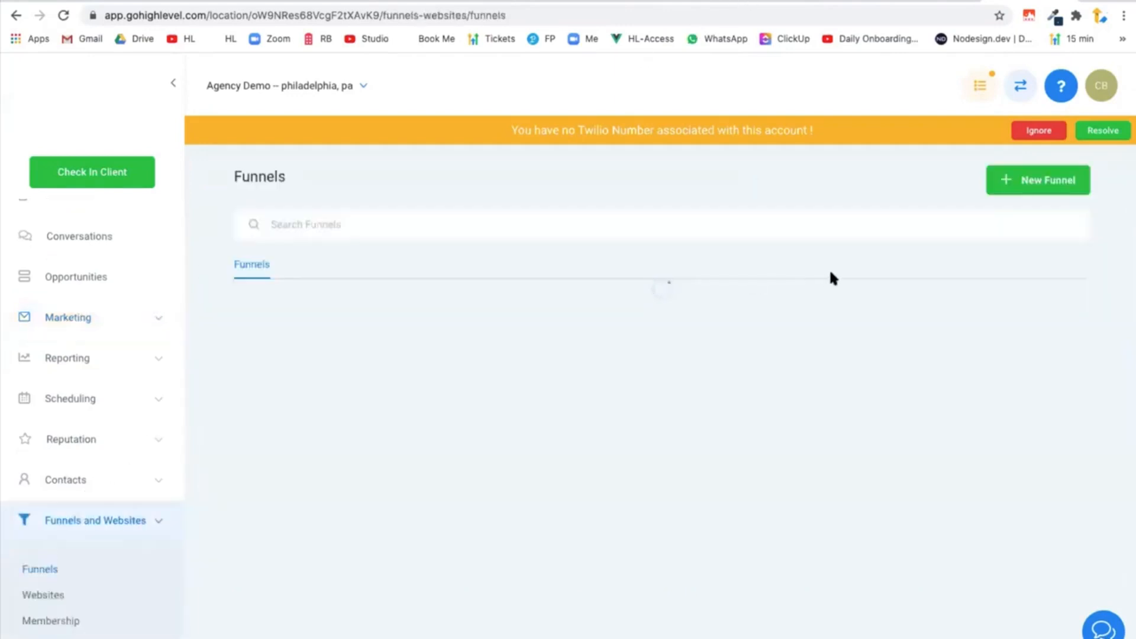
Create a new blank funnel named Newsletter.
{"action": "left_click", "coordinate": [1028, 177]}
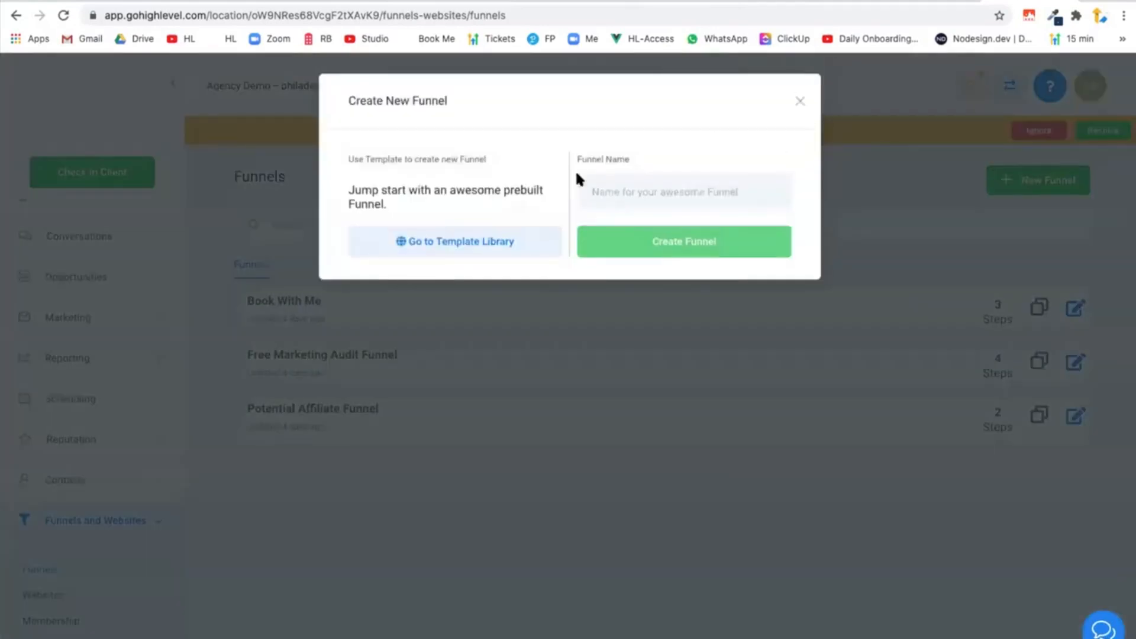
{"action": "type", "text": "New"}
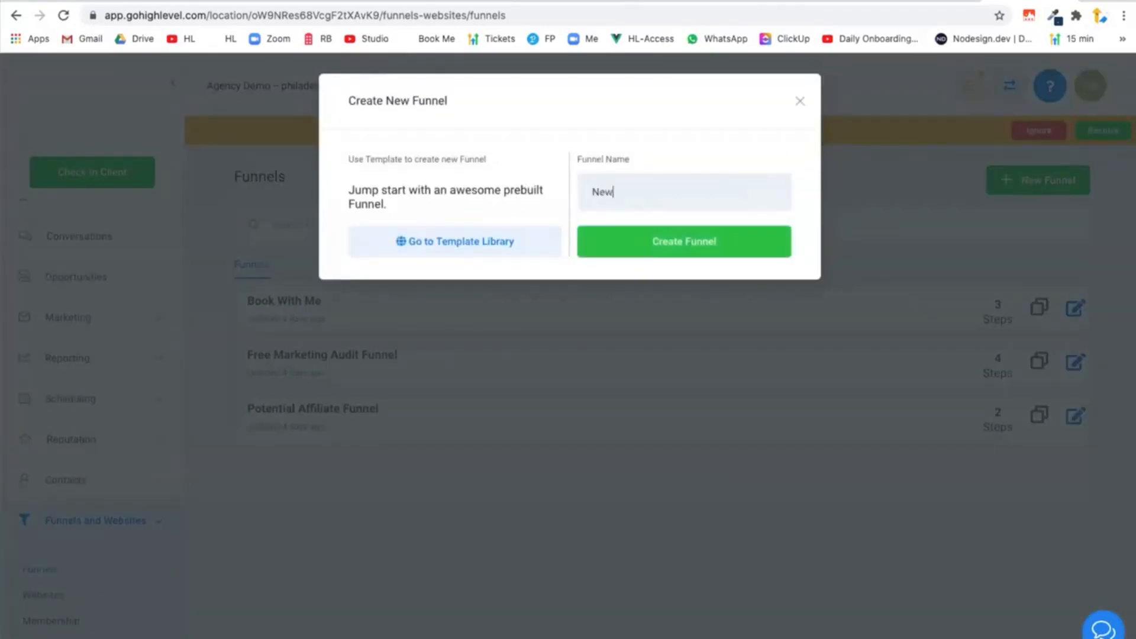
{"action": "type", "text": "sletter"}
{"action": "left_click", "coordinate": [659, 246]}
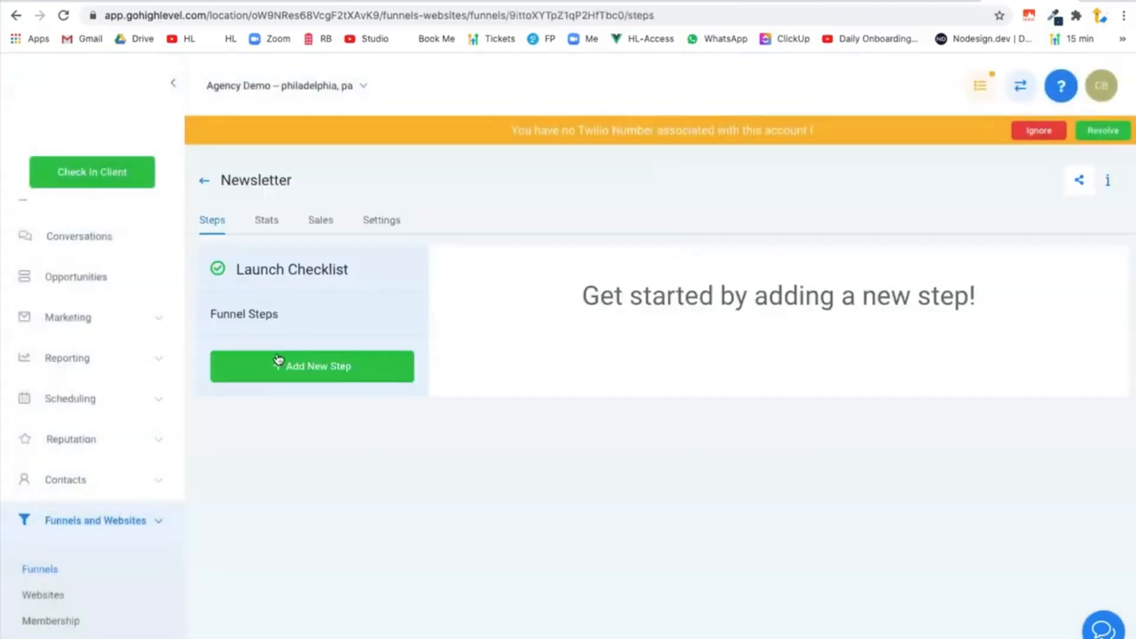
Add a funnel step named Subscription Confirmed with the path /subscription-confirmed.
{"action": "left_click", "coordinate": [277, 359]}
{"action": "left_click", "coordinate": [421, 207]}
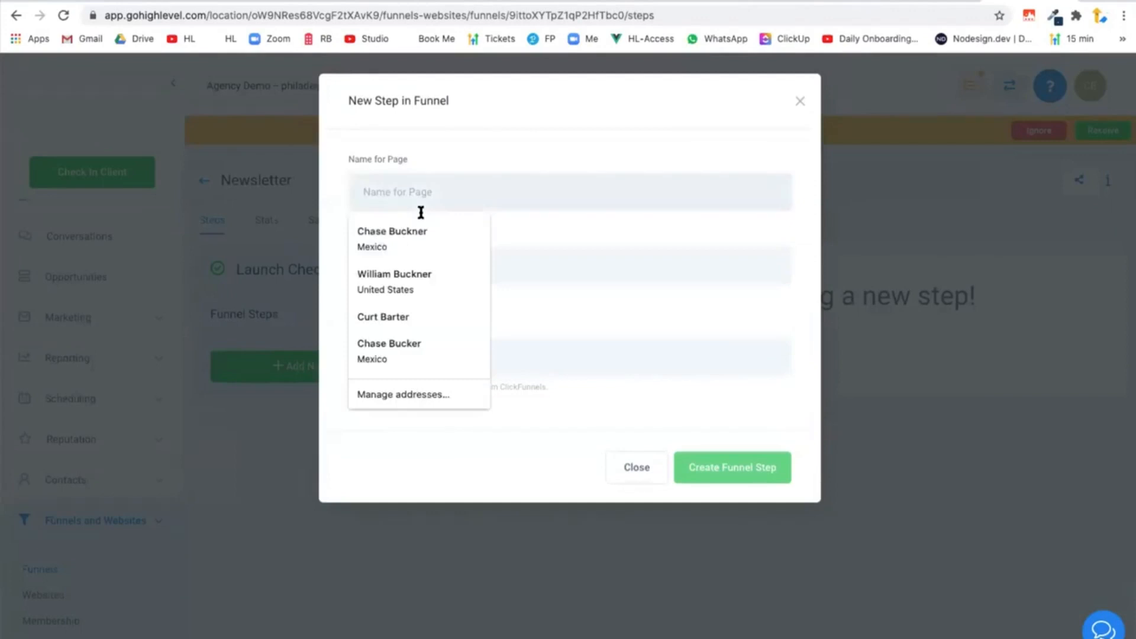
{"action": "type", "text": "Subscription Confirmed"}
{"action": "left_click", "coordinate": [408, 264]}
{"action": "type", "text": "/"}
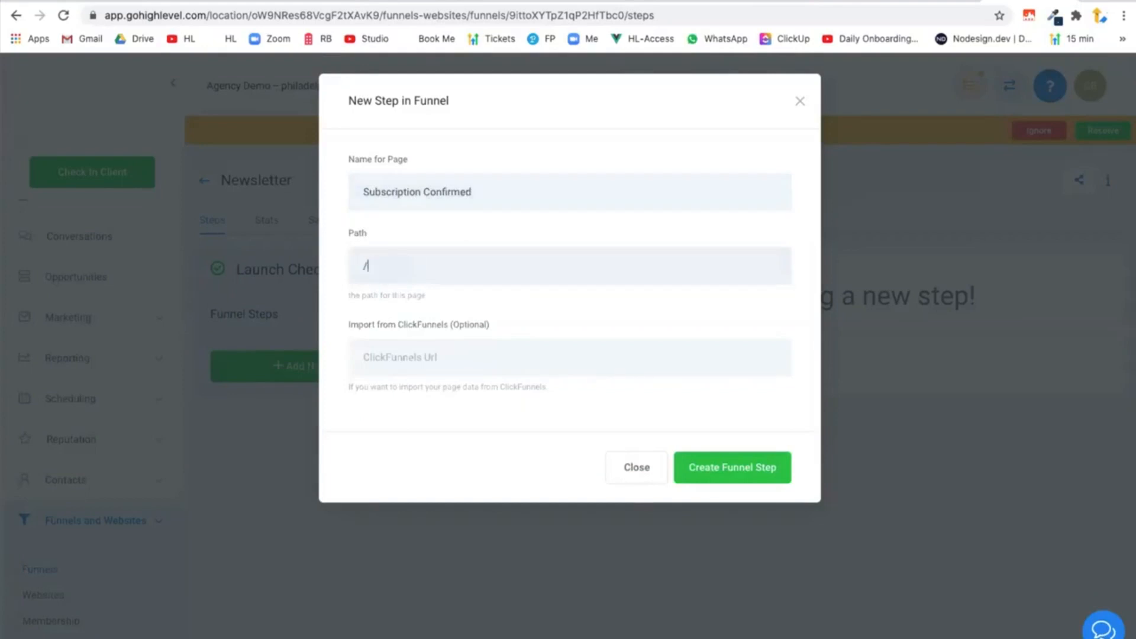
{"action": "type", "text": "subscription-confirmed"}
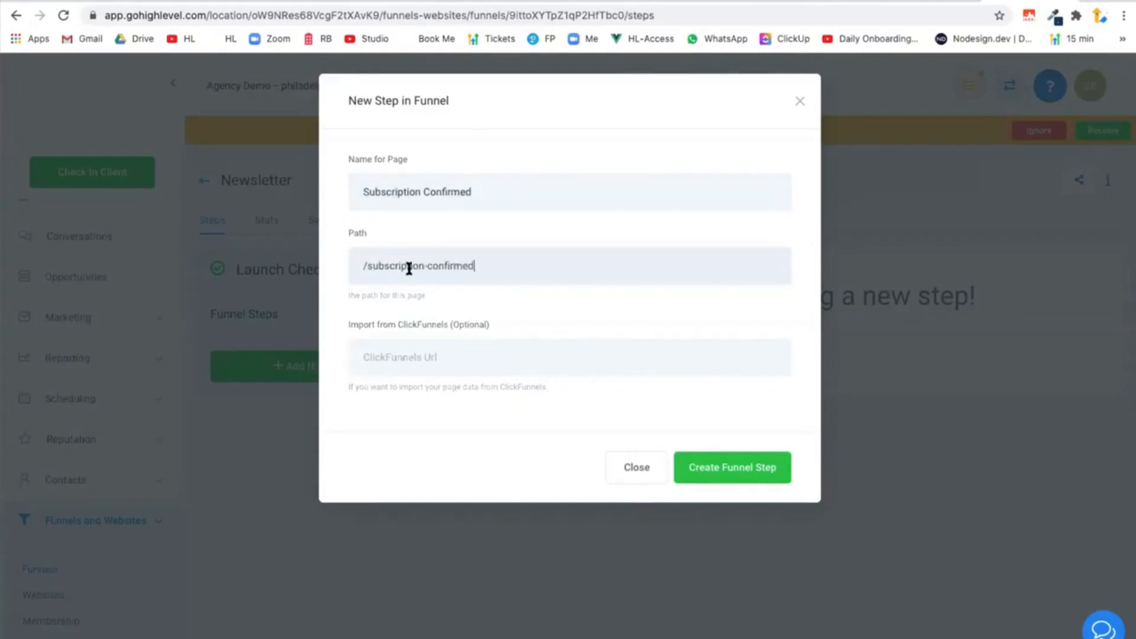
{"action": "left_click", "coordinate": [758, 465]}
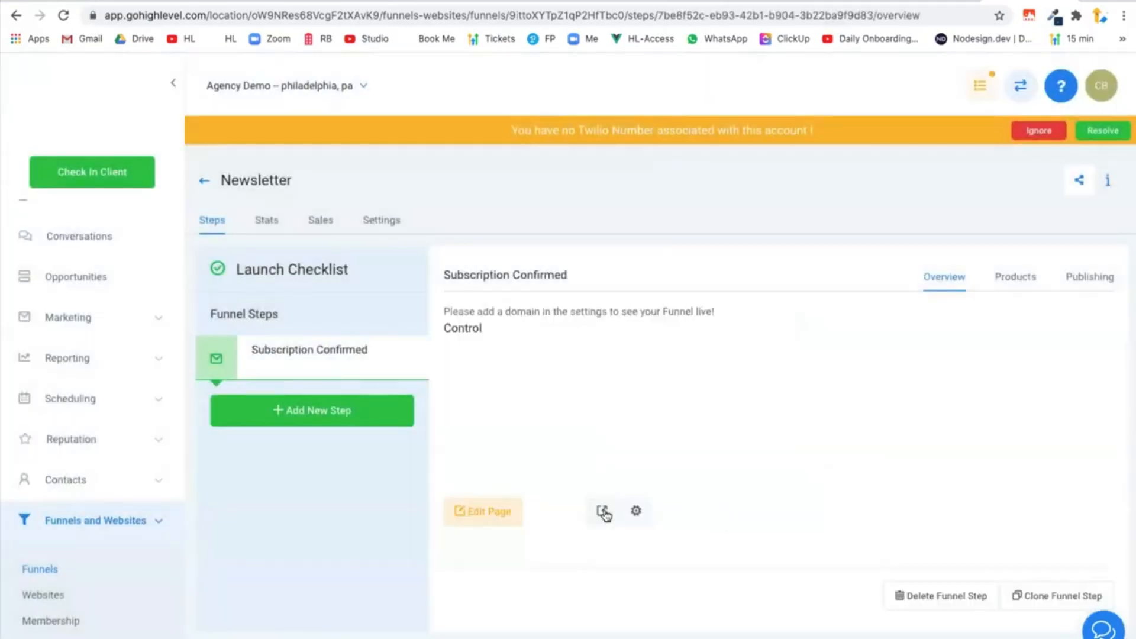
Open the Subscription Confirmed page for editing and add a headline inside a full-width section with a one-column row.
{"action": "left_click", "coordinate": [498, 512]}
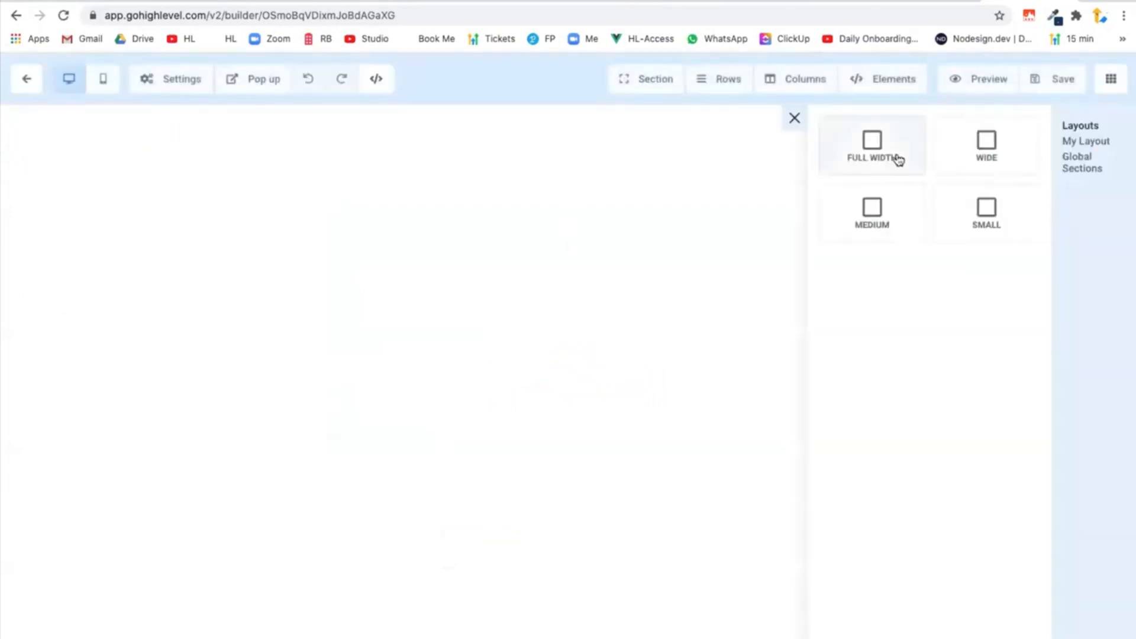
{"action": "left_click", "coordinate": [897, 159]}
{"action": "left_click", "coordinate": [707, 159]}
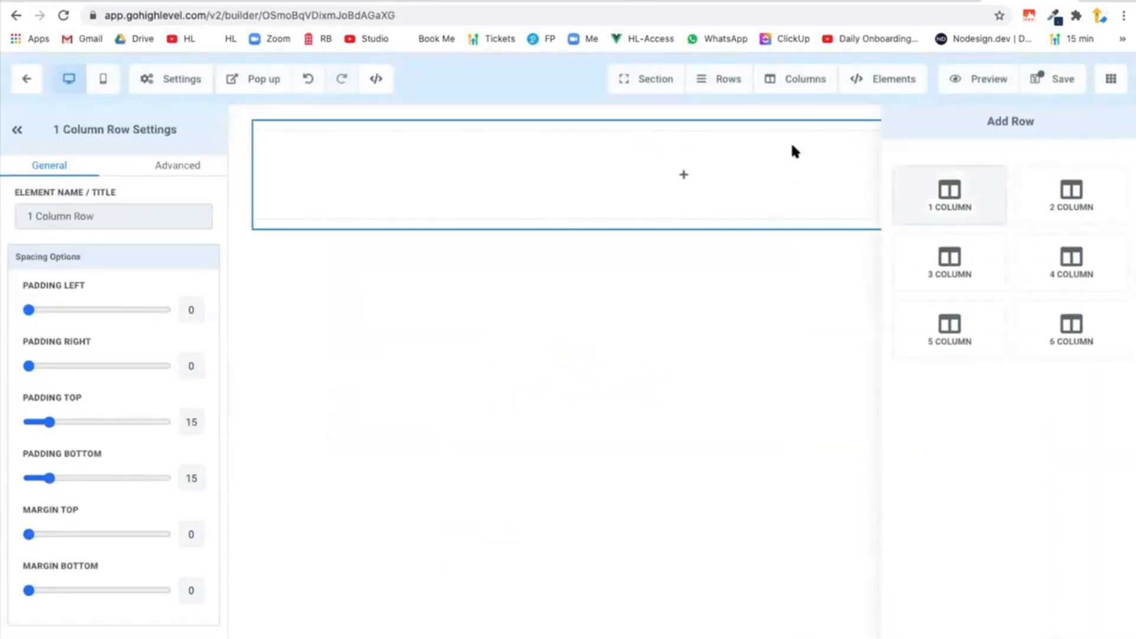
{"action": "left_click", "coordinate": [894, 185]}
{"action": "left_click", "coordinate": [690, 158]}
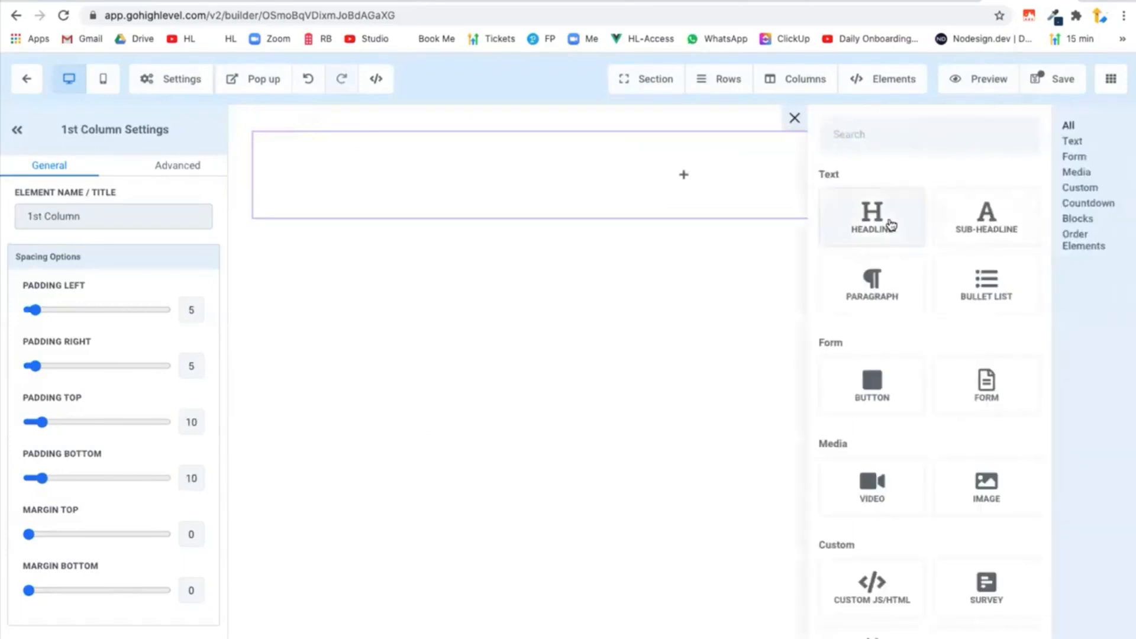
{"action": "left_click", "coordinate": [872, 214]}
Replace the headline's placeholder text with "Hi {{contact.first_name}}".
{"action": "double_click", "coordinate": [608, 152]}
{"action": "key", "text": "ctrl+a"}
{"action": "type", "text": "Hi"}
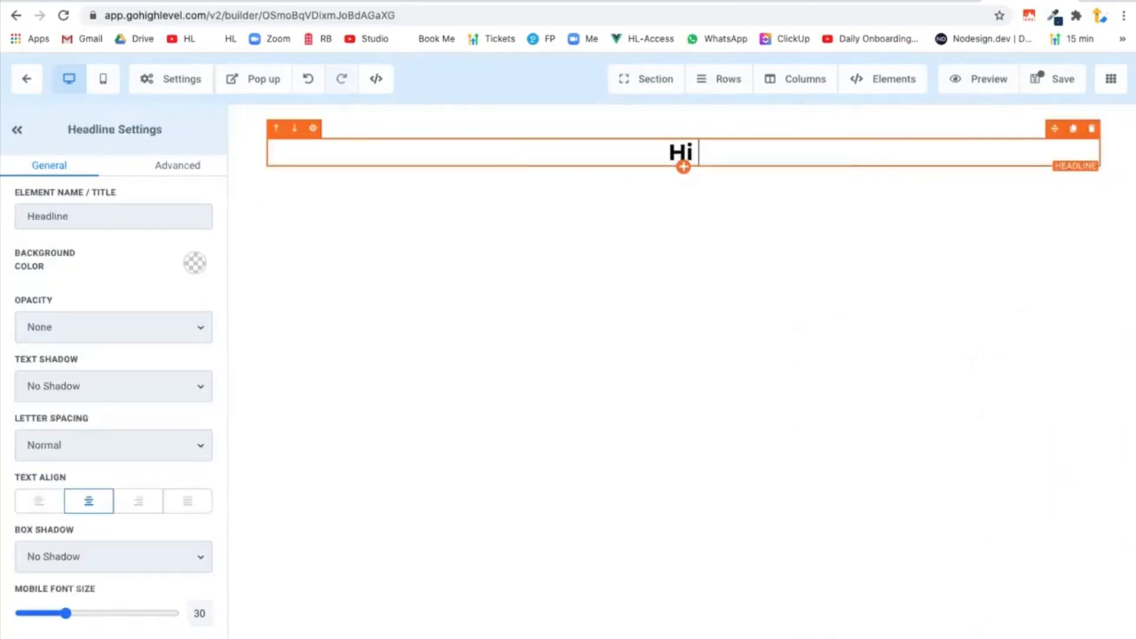
{"action": "type", "text": " {{"}
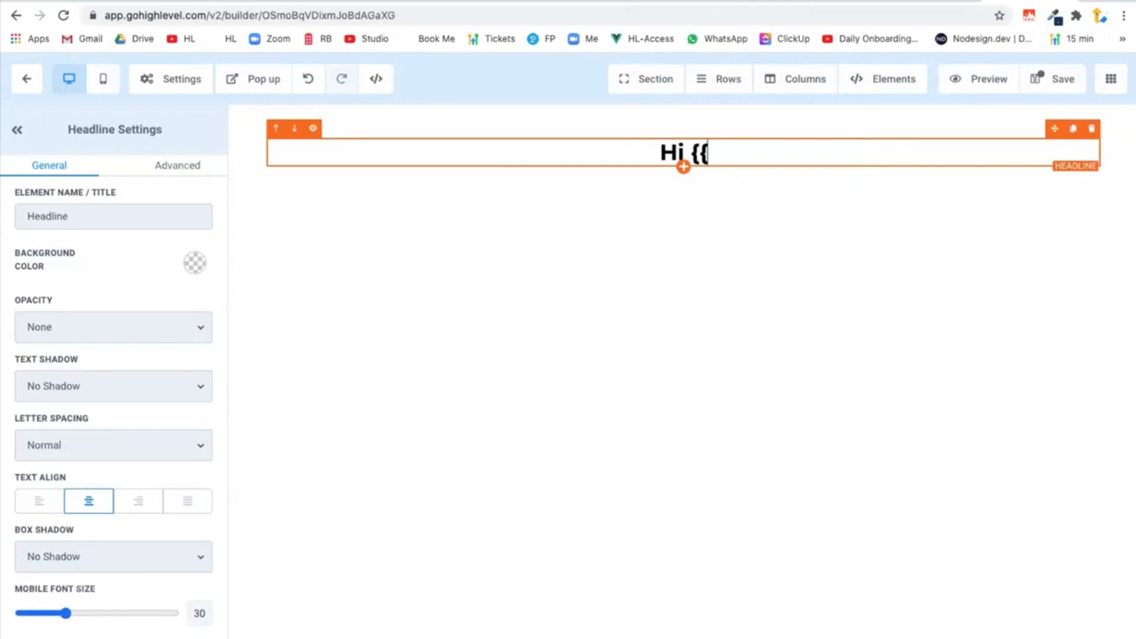
{"action": "type", "text": "contact.first}"}
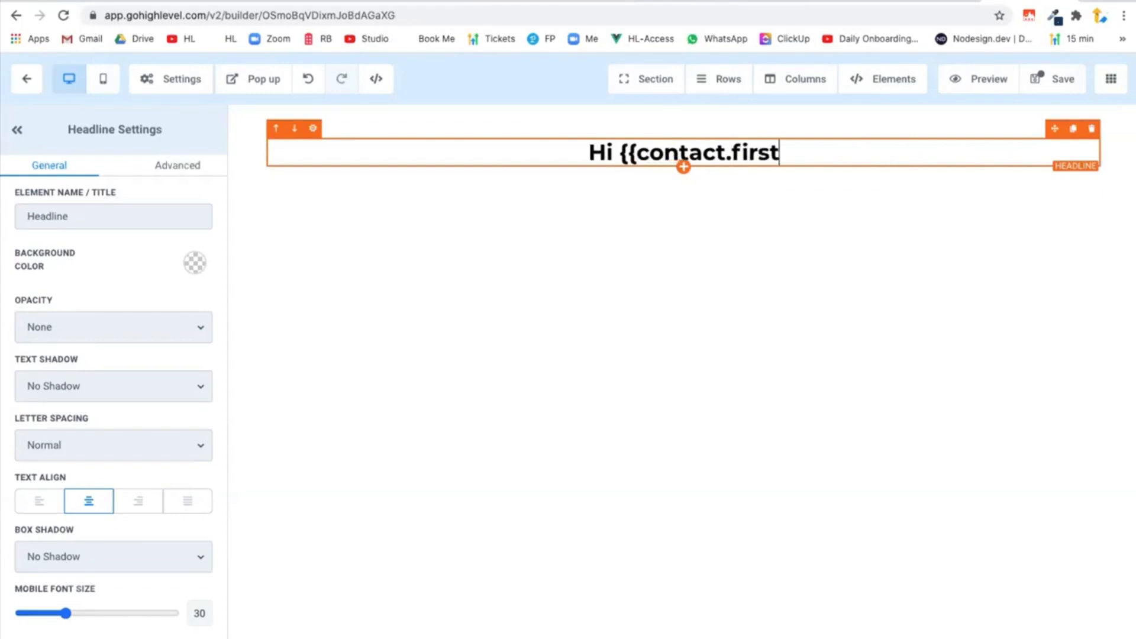
{"action": "key", "text": "BackSpace"}
{"action": "type", "text": "}"}
{"action": "key", "text": "BackSpace"}
{"action": "type", "text": "}"}
{"action": "key", "text": "BackSpace"}
{"action": "type", "text": "_name"}
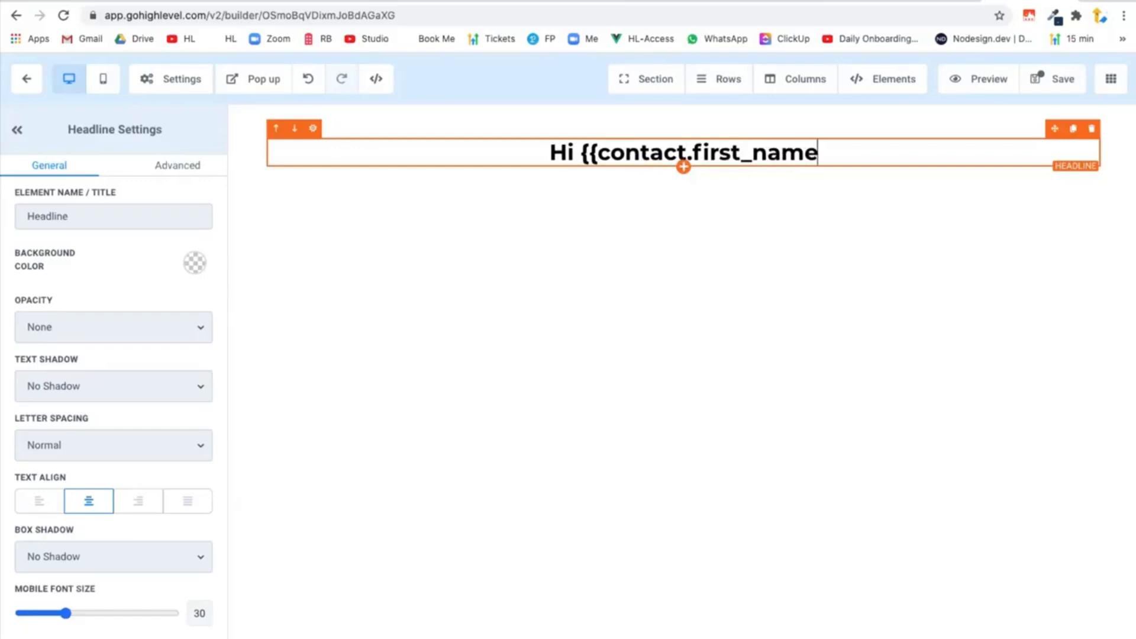
{"action": "type", "text": "}}"}
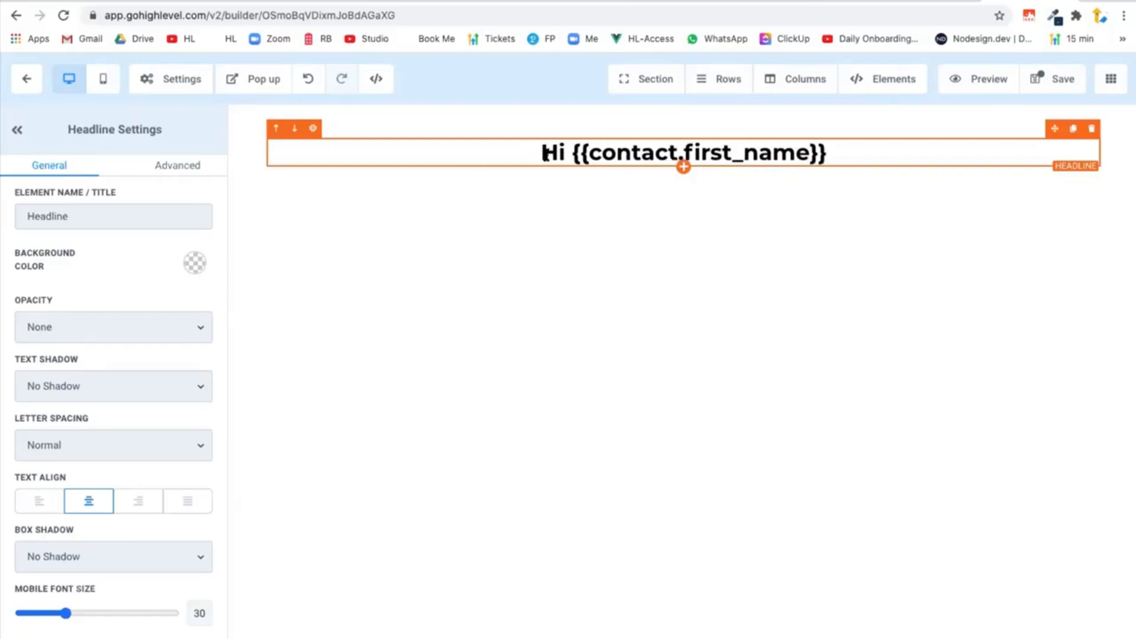
Reword the headline to "Thanks for confirming {{contact.first_name}}!" by replacing the greeting and adding an exclamation mark.
{"action": "mouse_move", "coordinate": [541, 152]}
{"action": "left_mouse_down"}
{"action": "mouse_move", "coordinate": [563, 153]}
{"action": "mouse_move", "coordinate": [542, 152]}
{"action": "left_mouse_up"}
{"action": "left_click", "coordinate": [559, 153]}
{"action": "type", "text": "Th"}
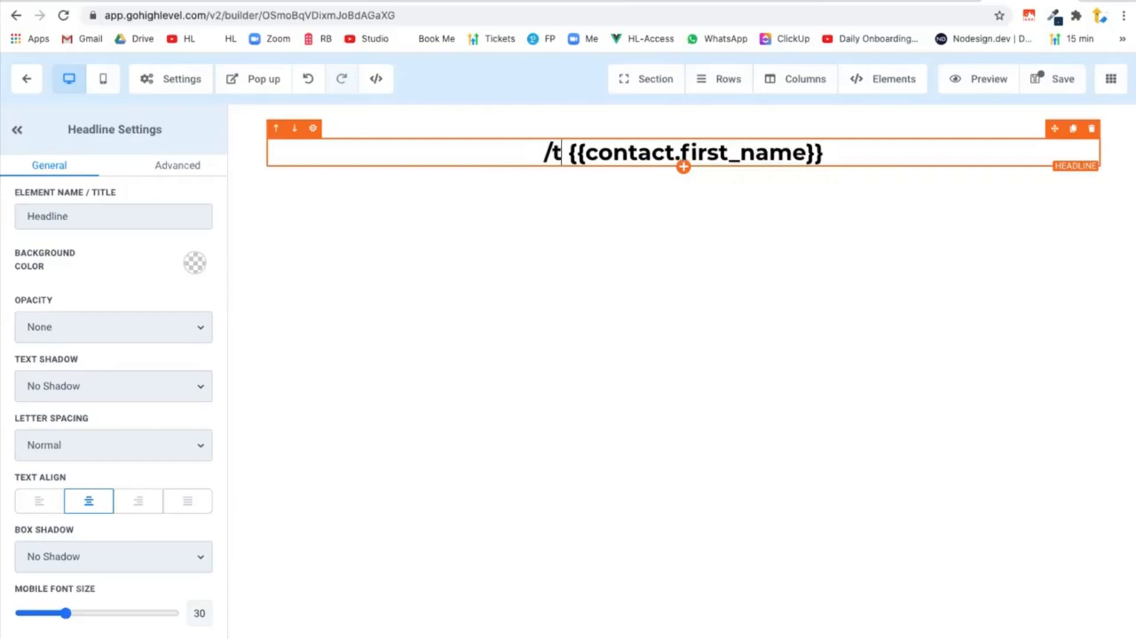
{"action": "key", "text": "BackSpace"}
{"action": "key", "text": "BackSpace"}
{"action": "type", "text": "Tahn"}
{"action": "key", "text": "BackSpace"}
{"action": "key", "text": "BackSpace"}
{"action": "key", "text": "BackSpace"}
{"action": "type", "text": "hank"}
{"action": "type", "text": "s for confirming"}
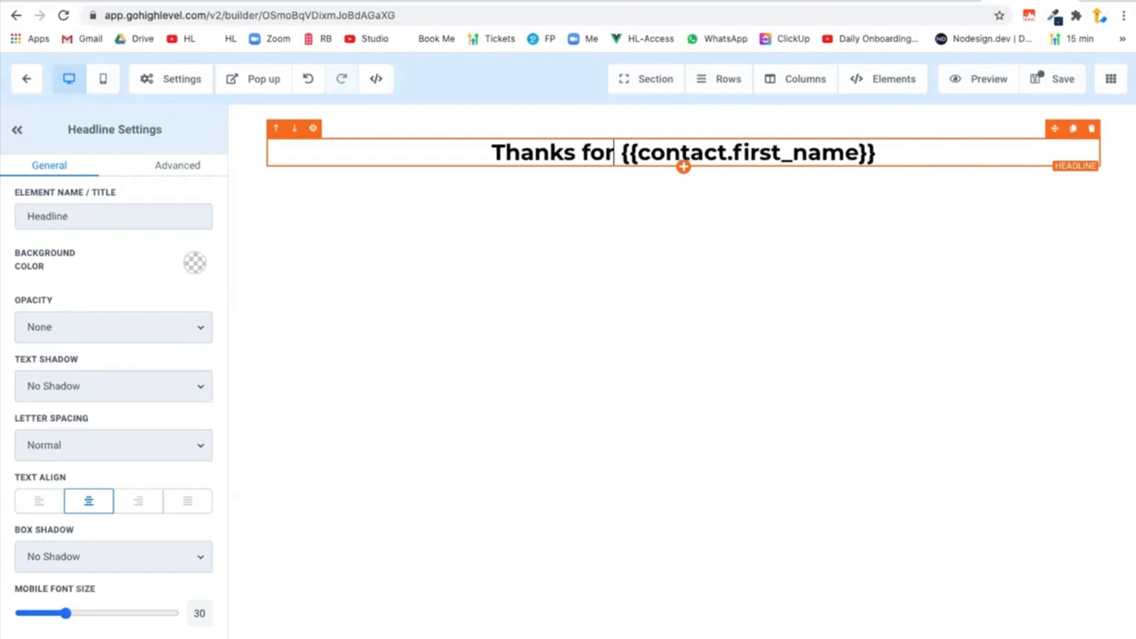
{"action": "left_click", "coordinate": [971, 152]}
{"action": "type", "text": "!"}
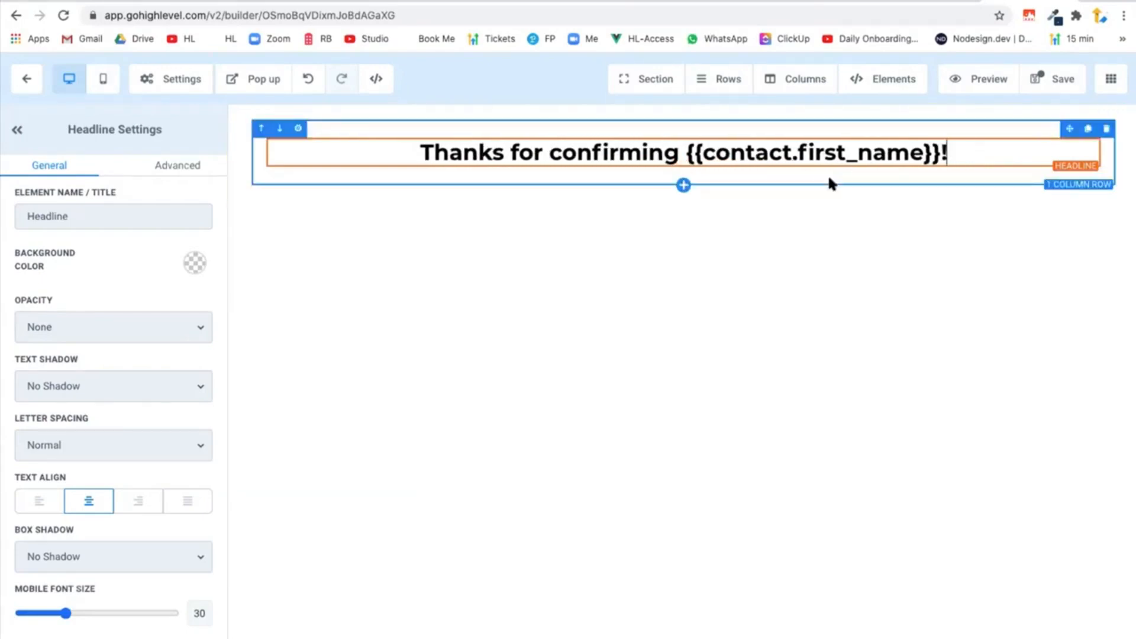
Save the page and copy the URL of its preview, returning to the Newsletter funnel.
{"action": "left_click", "coordinate": [1065, 88]}
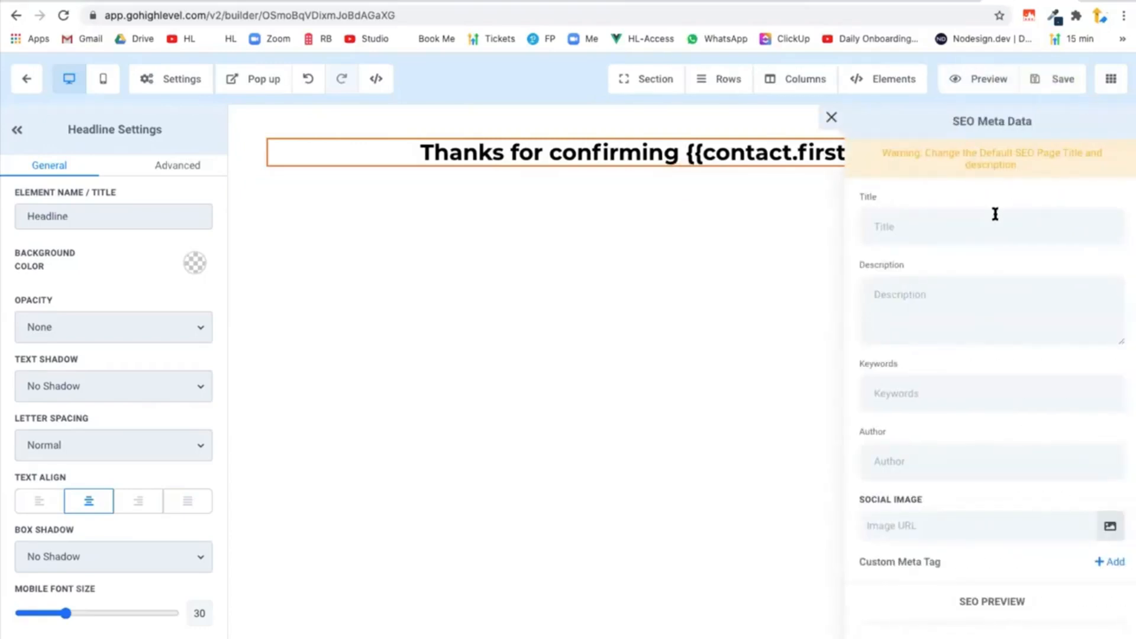
{"action": "left_click", "coordinate": [976, 83]}
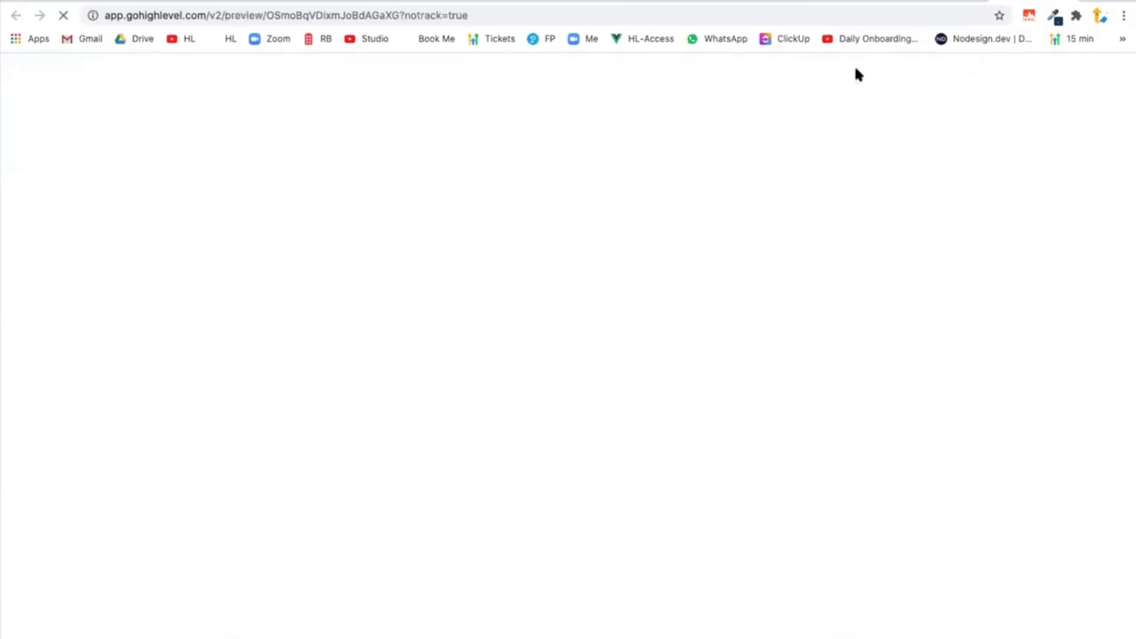
{"action": "left_click", "coordinate": [463, 15]}
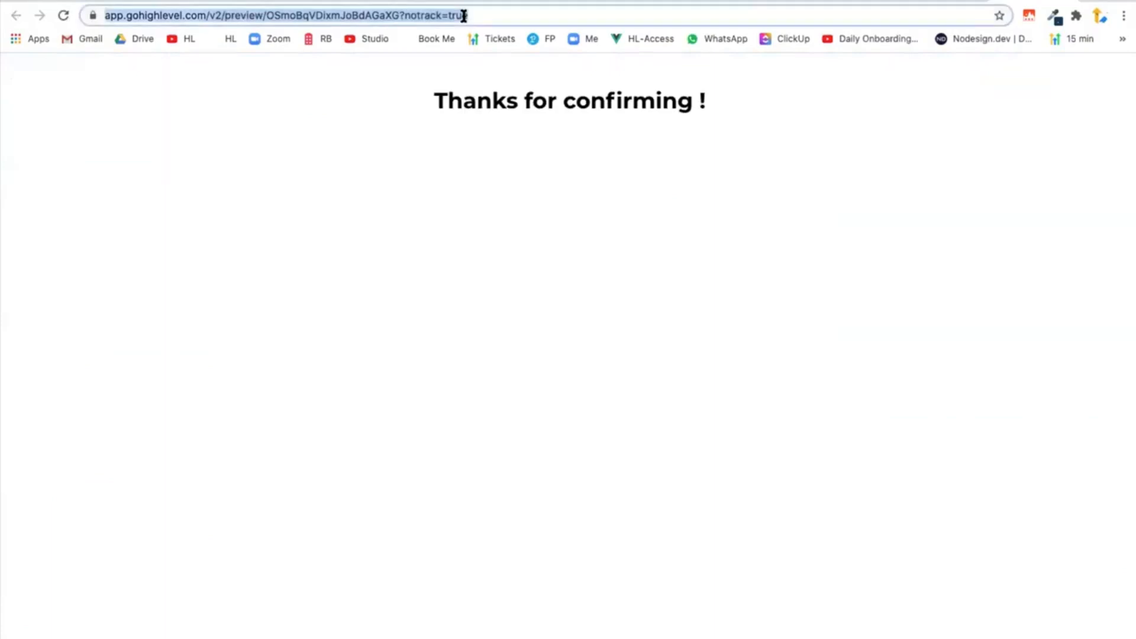
{"action": "left_click", "coordinate": [942, 0]}
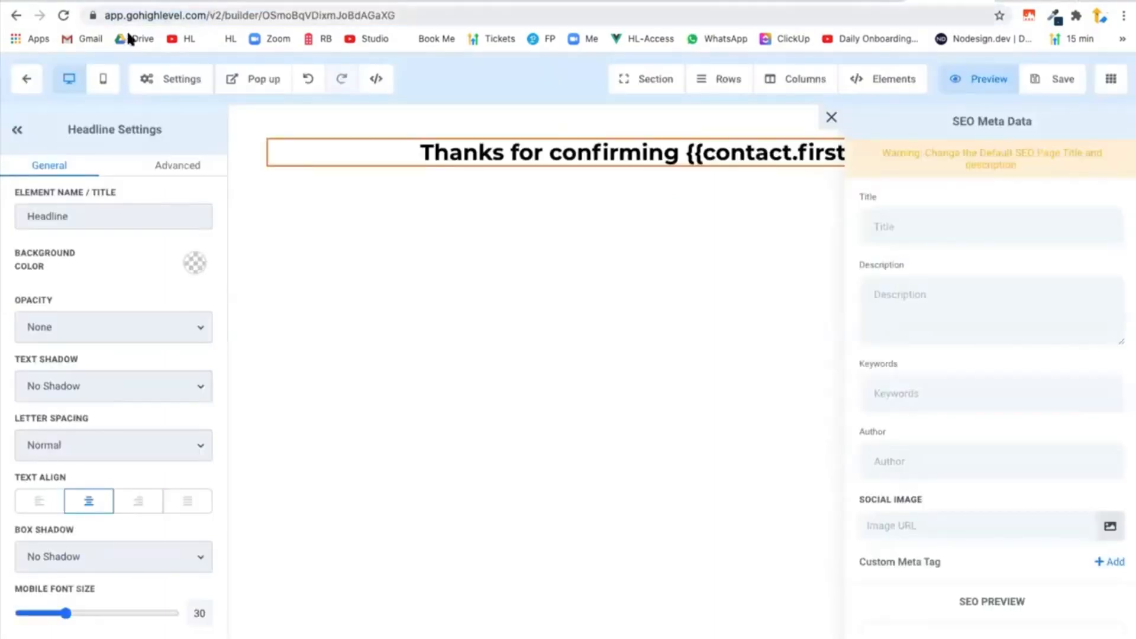
{"action": "left_click", "coordinate": [28, 81]}
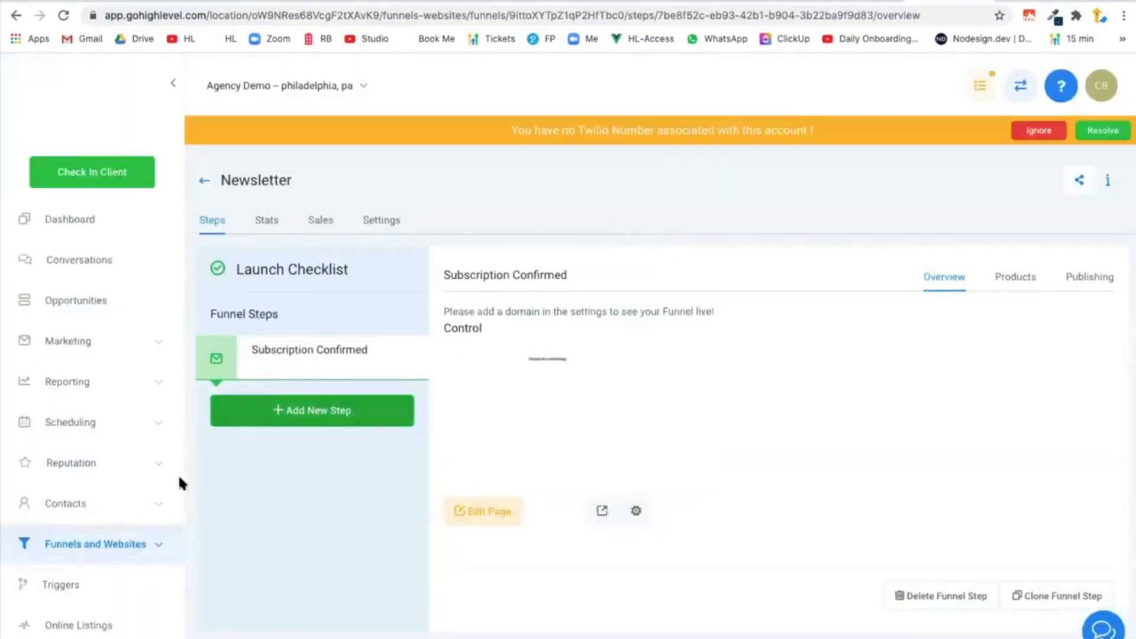
Create a trigger link named Newsletter Sub Confirmed that points to the copied preview URL.
{"action": "left_click", "coordinate": [78, 349]}
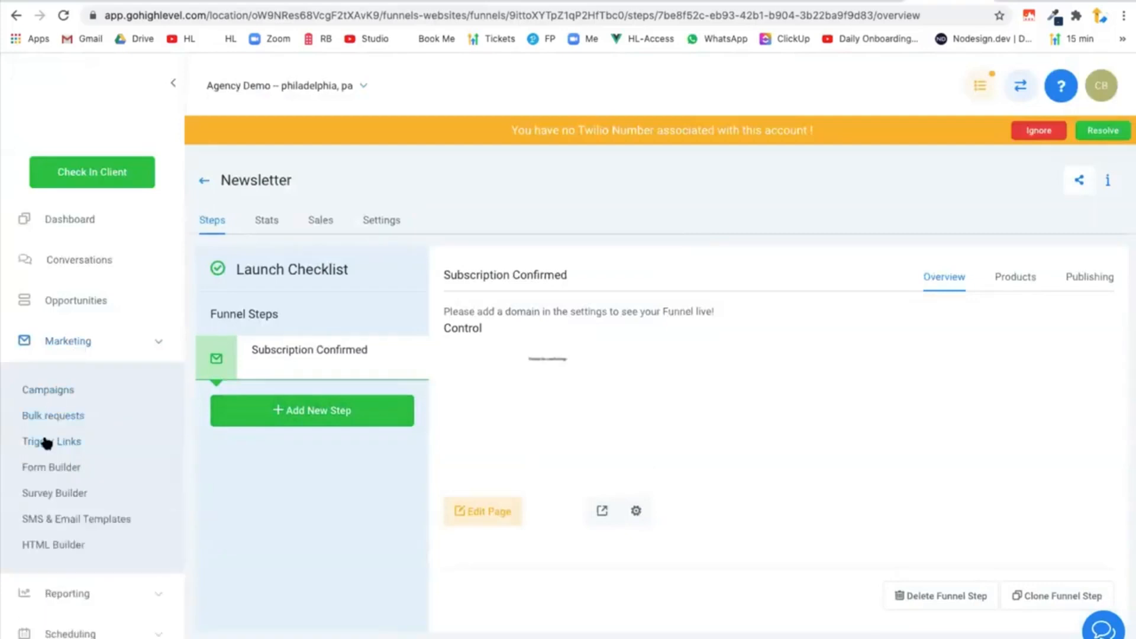
{"action": "left_click", "coordinate": [50, 441]}
{"action": "left_click", "coordinate": [1091, 195]}
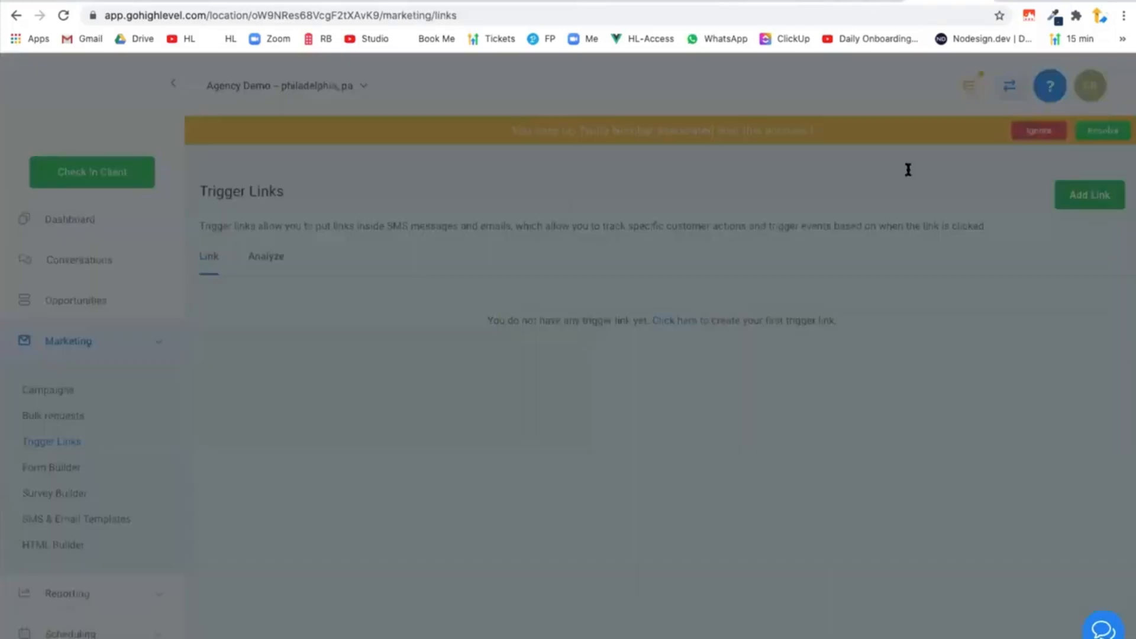
{"action": "left_click", "coordinate": [470, 194]}
{"action": "type", "text": "Newsletter Su"}
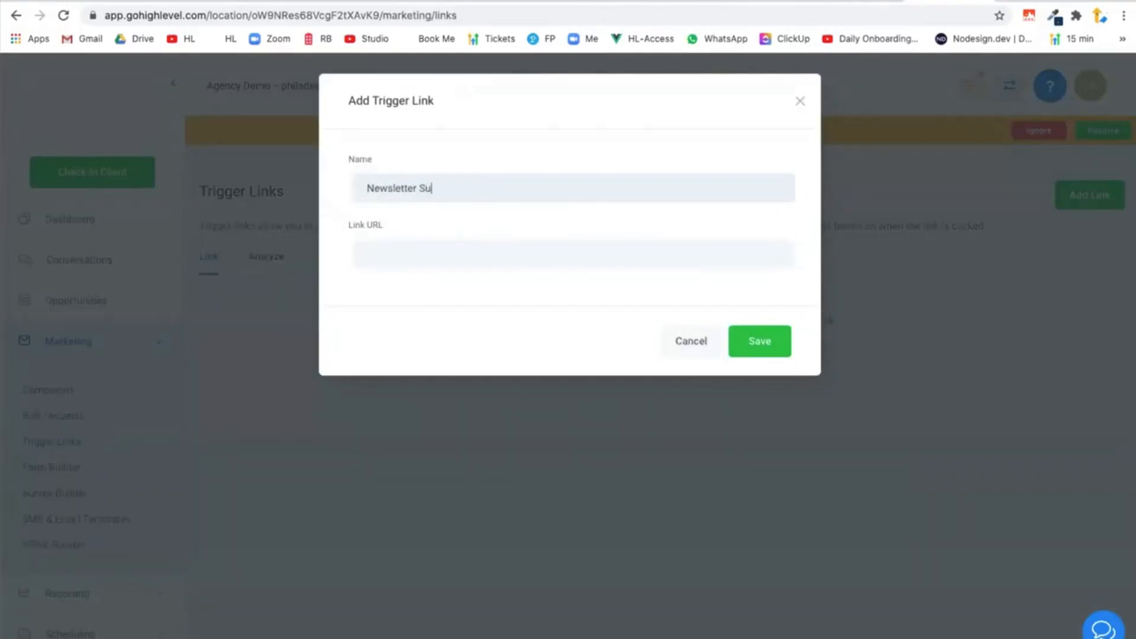
{"action": "left_click", "coordinate": [452, 243]}
{"action": "left_click", "coordinate": [508, 424]}
{"action": "left_click", "coordinate": [757, 338]}
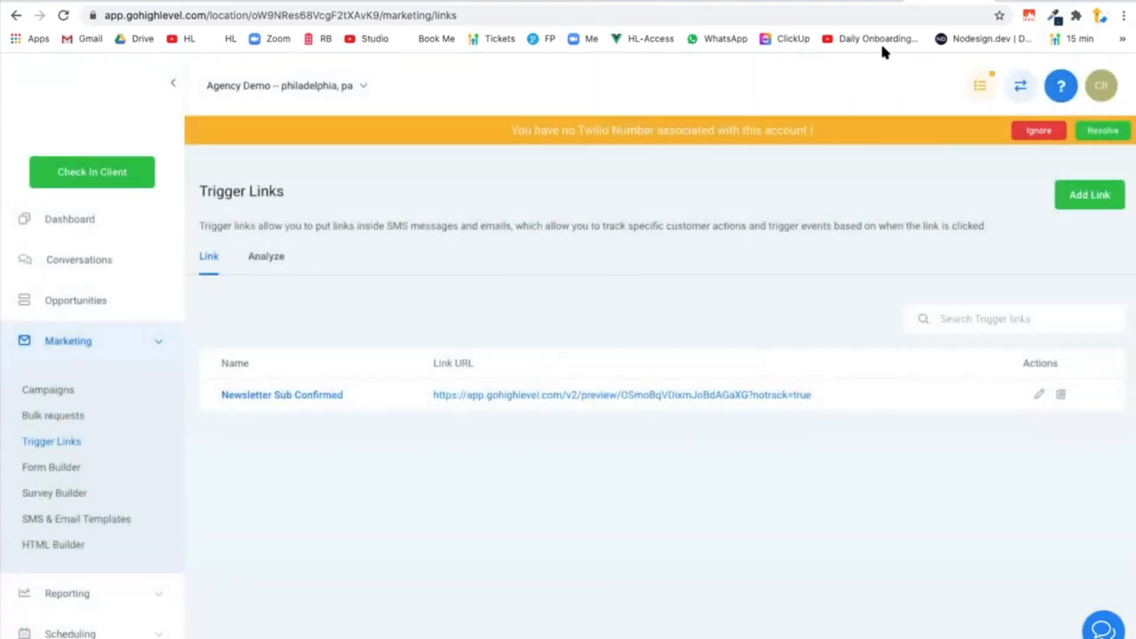
{"action": "left_click", "coordinate": [868, 2]}
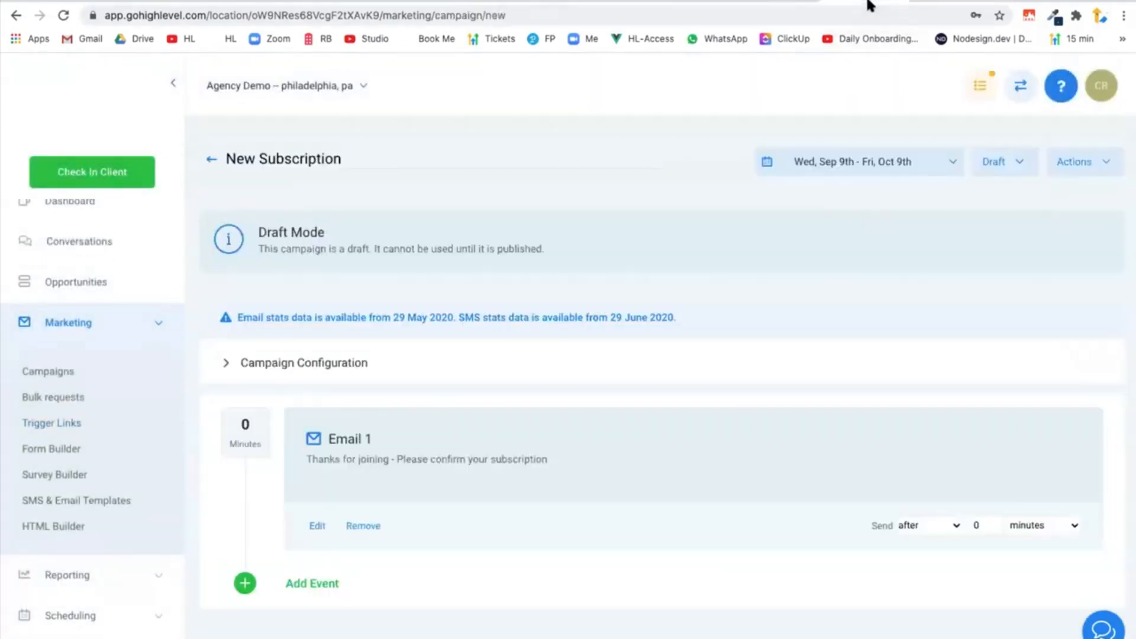
{"action": "left_click", "coordinate": [318, 526]}
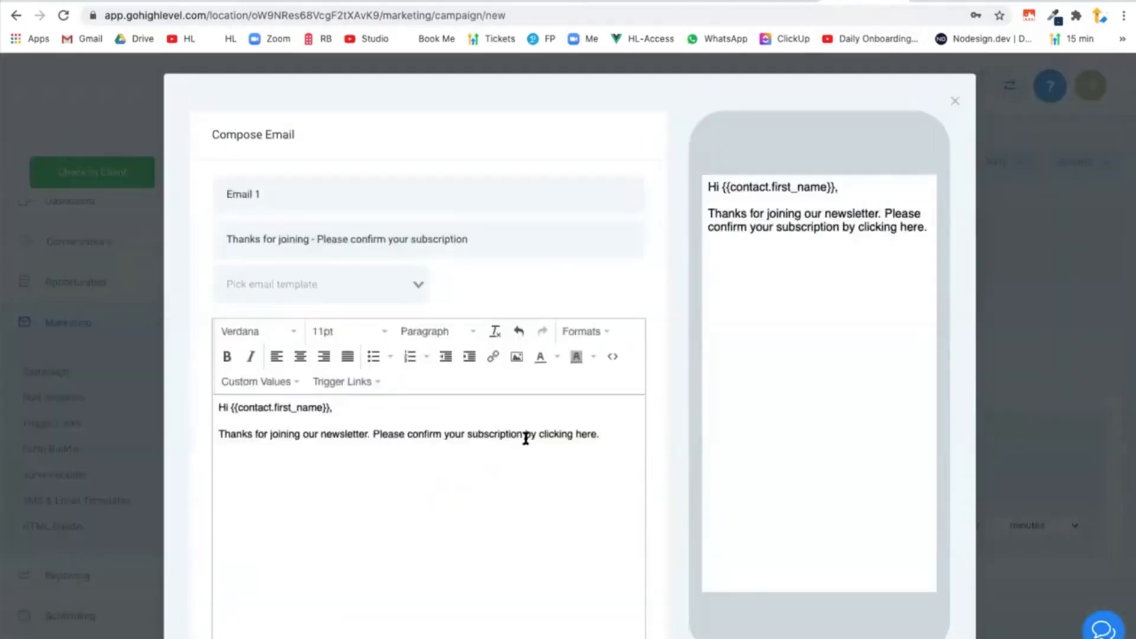
{"action": "left_click_drag", "start_coordinate": [528, 435], "coordinate": [596, 436]}
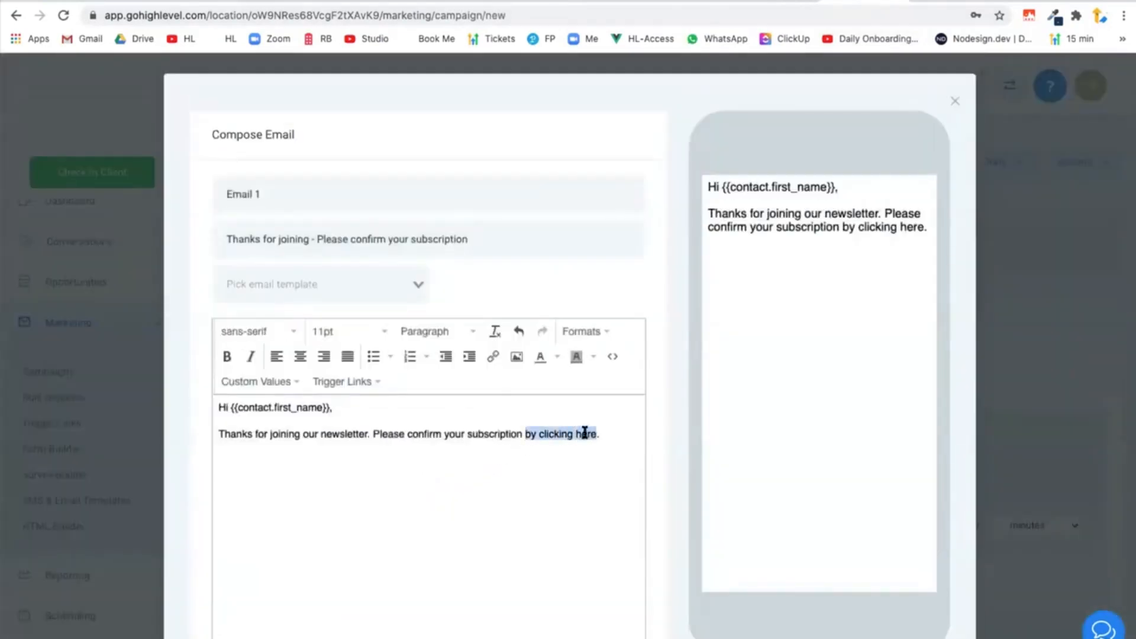
{"action": "left_click", "coordinate": [494, 356]}
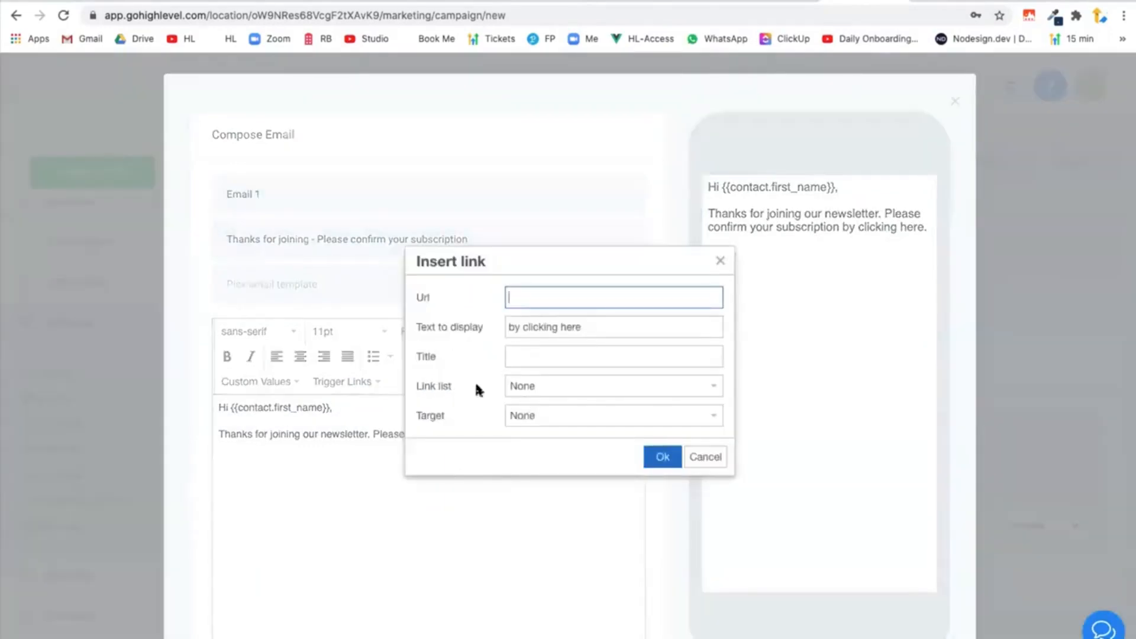
{"action": "left_click", "coordinate": [565, 386]}
{"action": "left_click", "coordinate": [466, 368]}
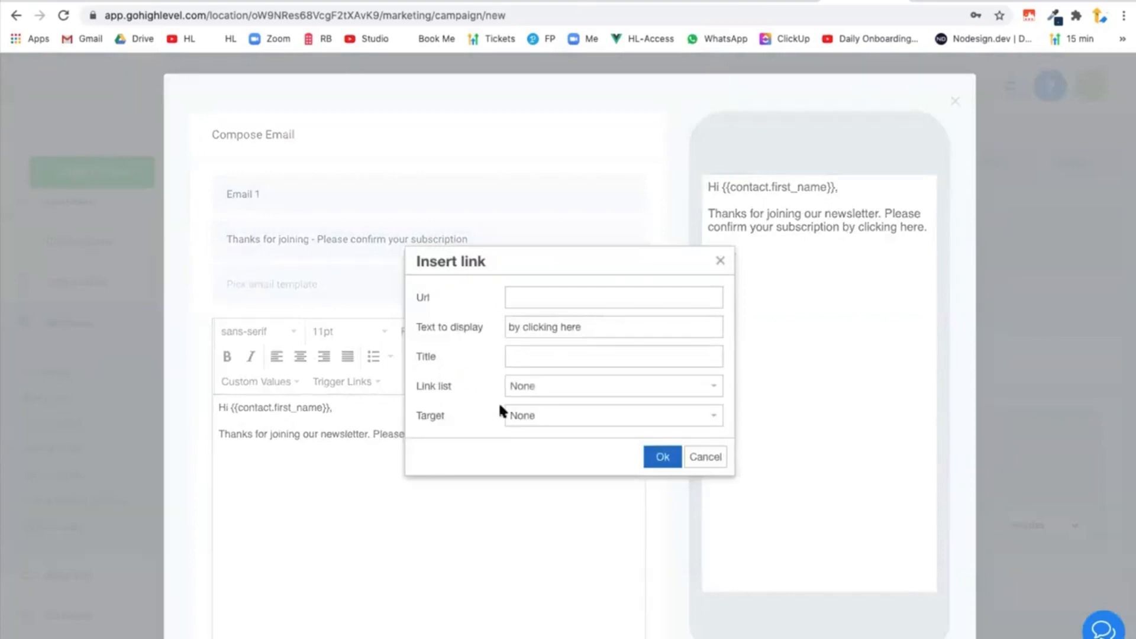
{"action": "left_click", "coordinate": [702, 460]}
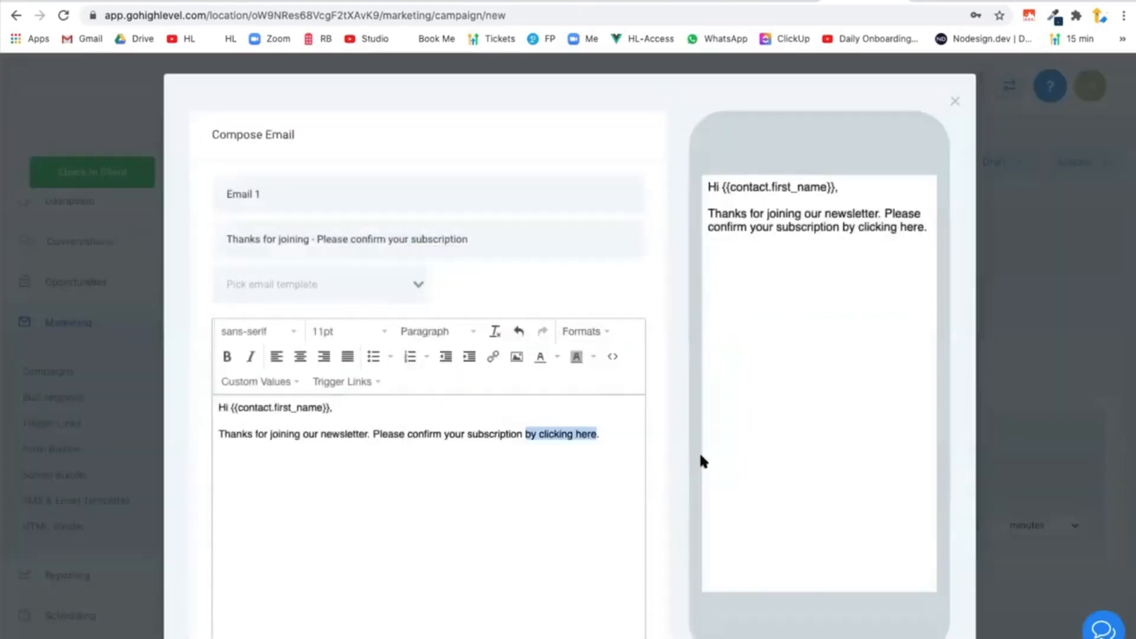
{"action": "left_click", "coordinate": [955, 102]}
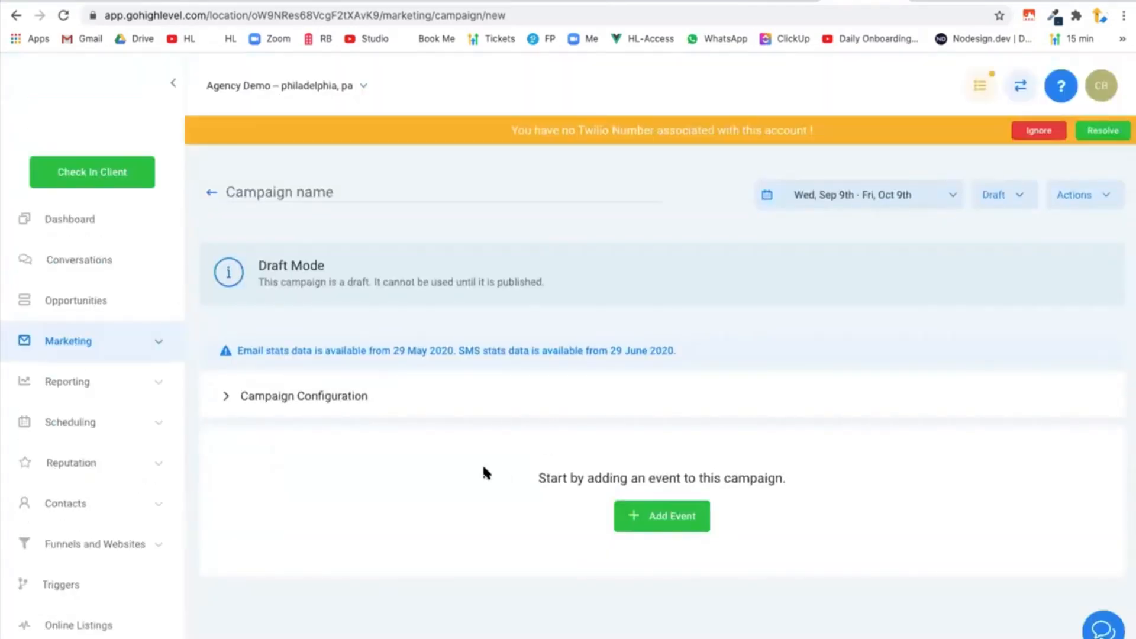
Dismiss the Twilio warning, then reopen the New Subscription campaign from the Newsletter folder with Email 1 open for editing.
{"action": "left_click", "coordinate": [1039, 131]}
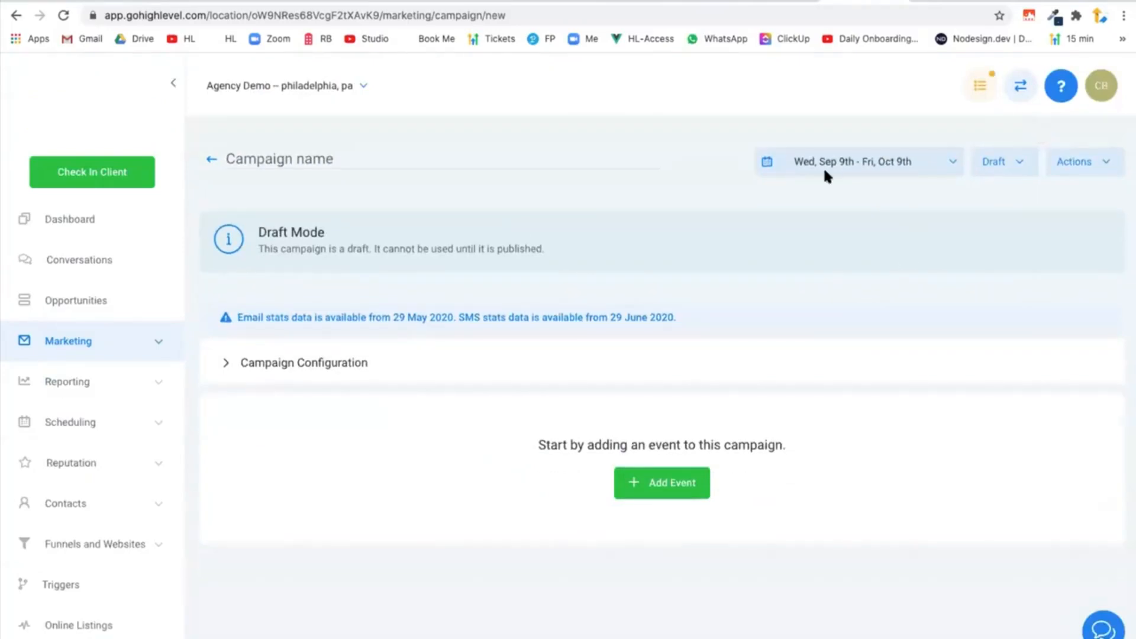
{"action": "left_click", "coordinate": [211, 160]}
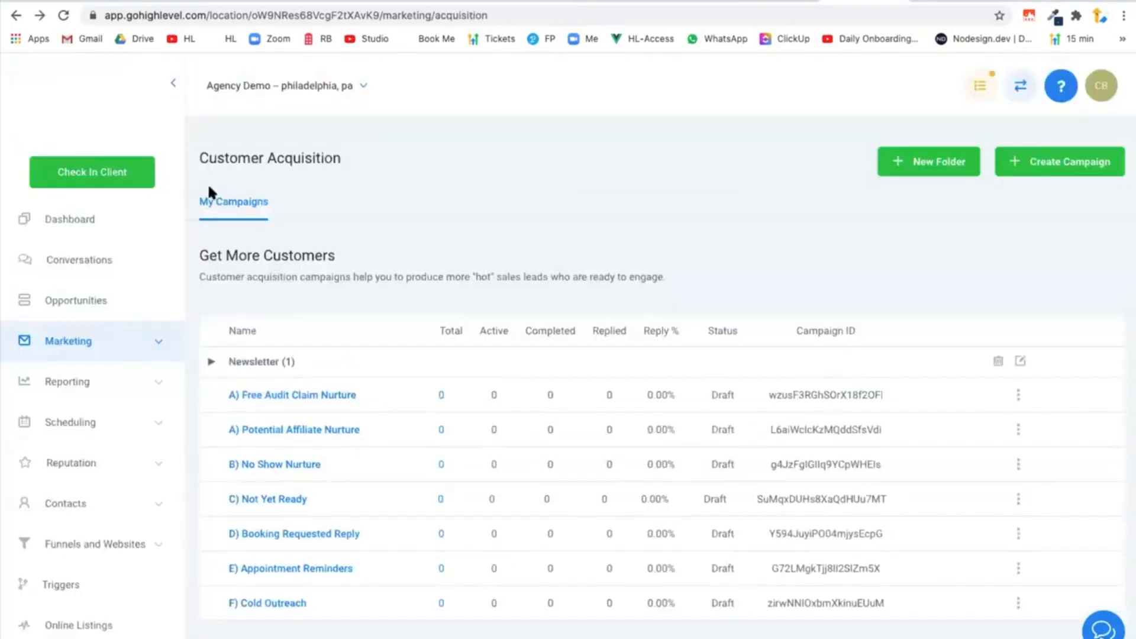
{"action": "left_click", "coordinate": [252, 355]}
{"action": "left_click", "coordinate": [269, 392]}
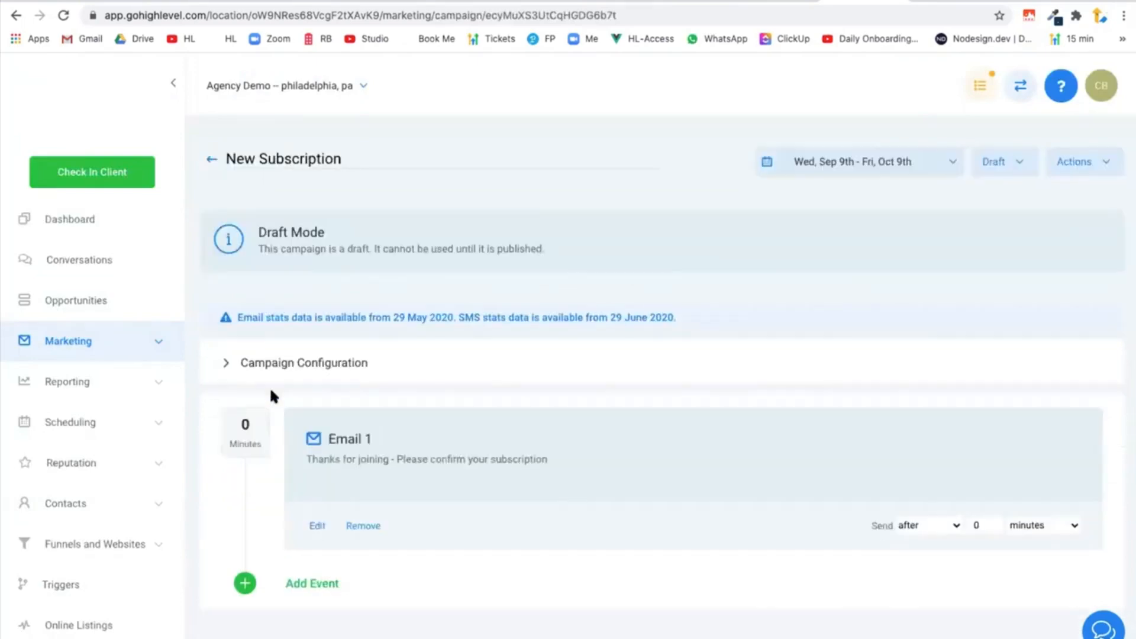
{"action": "left_click", "coordinate": [317, 526]}
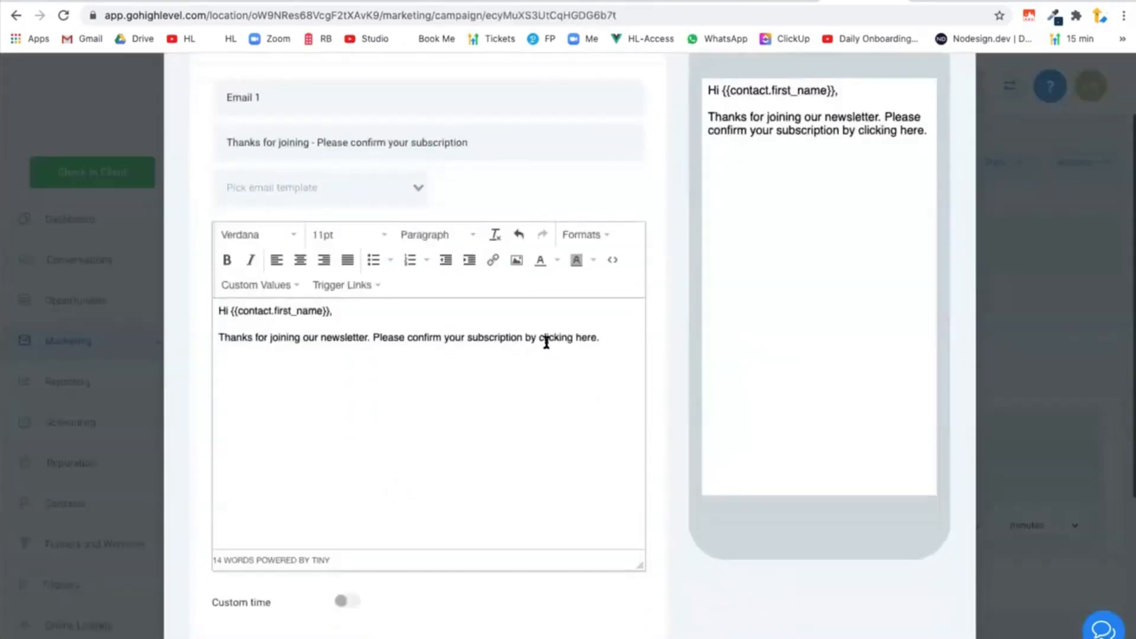
Link the text "by clicking here" in Email 1 to the Newsletter Sub Confirmed trigger link and save the email.
{"action": "left_click_drag", "start_coordinate": [523, 337], "coordinate": [593, 338]}
{"action": "left_click", "coordinate": [493, 259]}
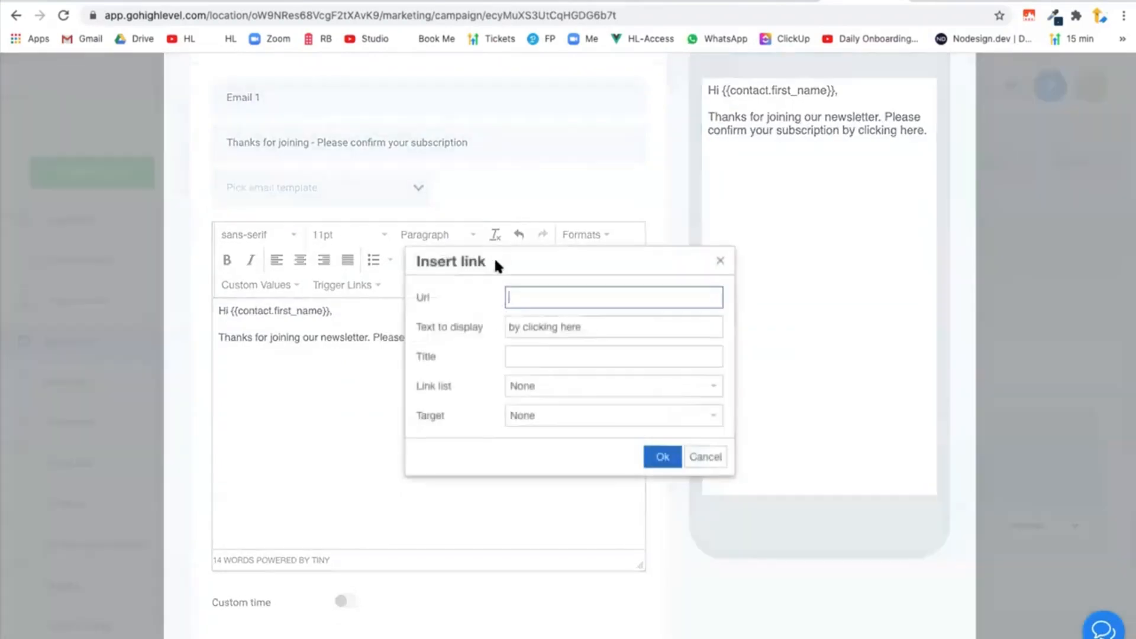
{"action": "left_click", "coordinate": [523, 384]}
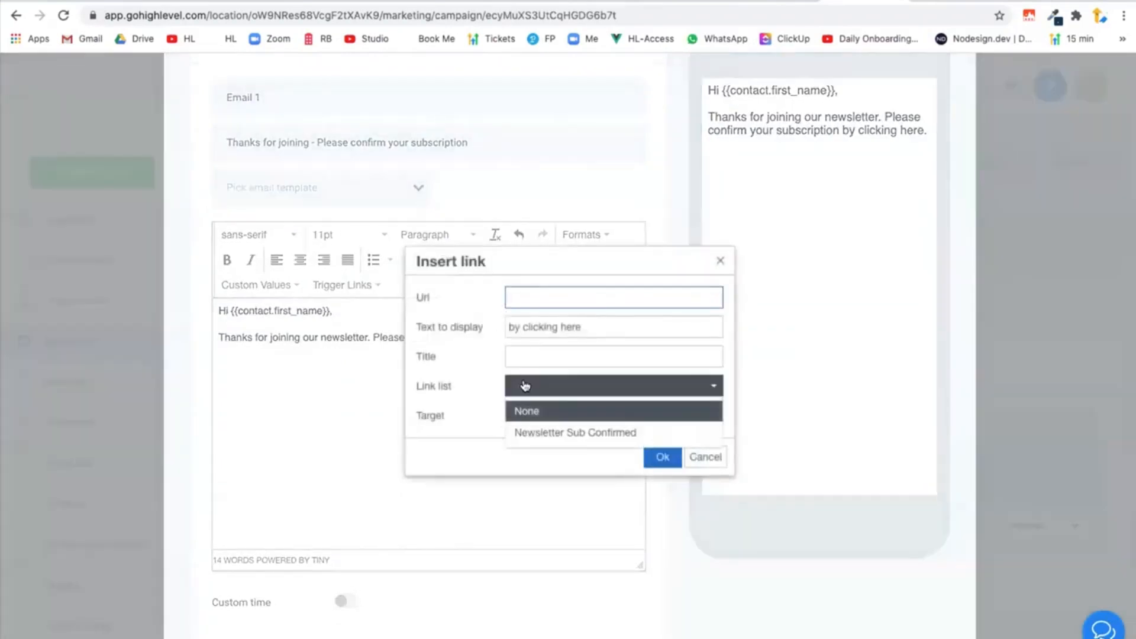
{"action": "left_click", "coordinate": [536, 435]}
{"action": "left_click", "coordinate": [659, 458]}
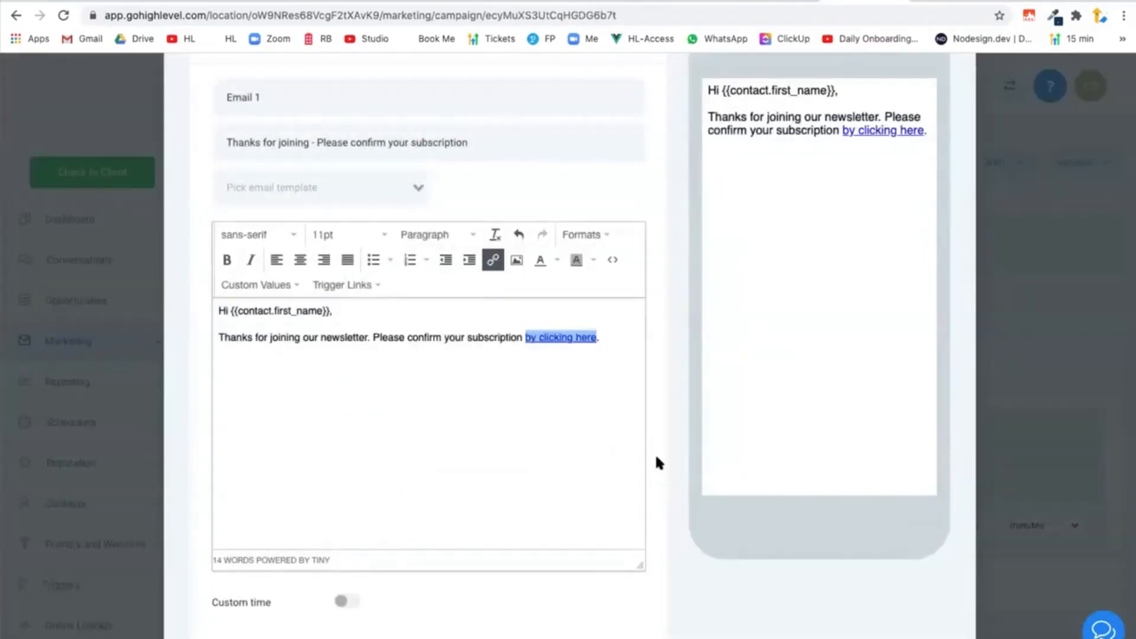
{"action": "scroll", "coordinate": [661, 392], "scroll_direction": "down", "scroll_amount": 5}
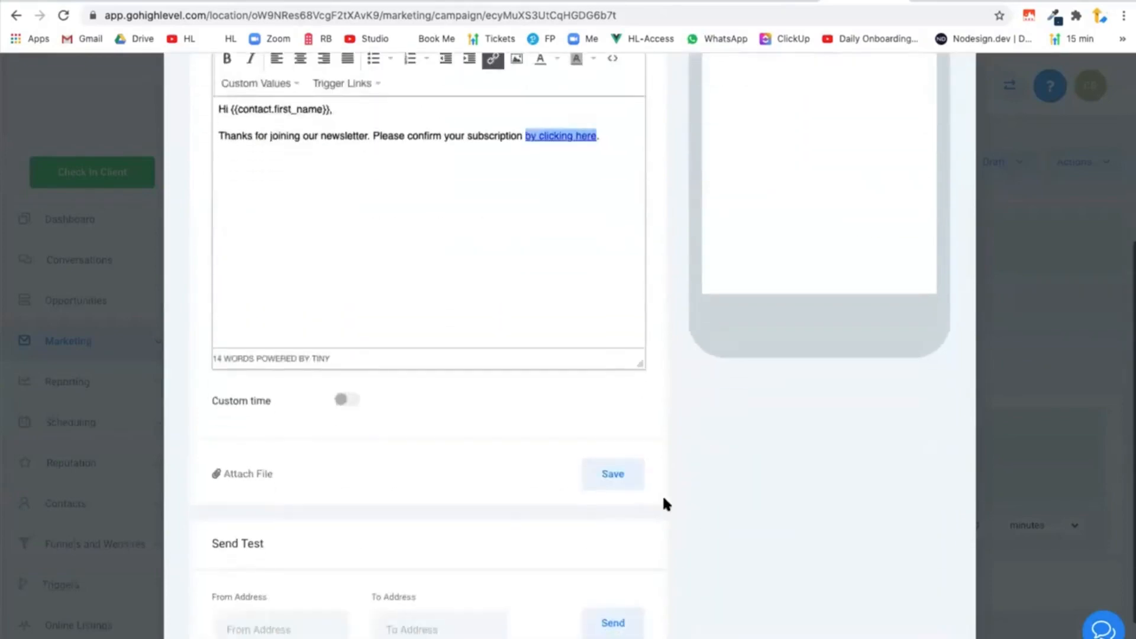
{"action": "left_click", "coordinate": [613, 406]}
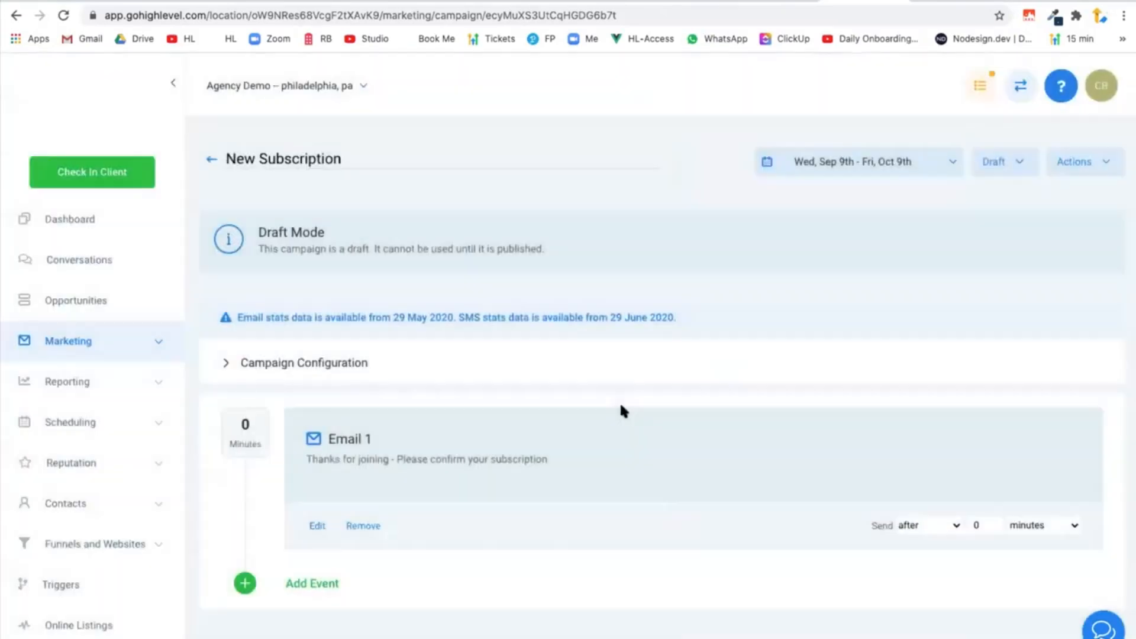
Publish the New Subscription campaign and return to the campaign list.
{"action": "left_click", "coordinate": [1005, 161]}
{"action": "left_click", "coordinate": [1009, 195]}
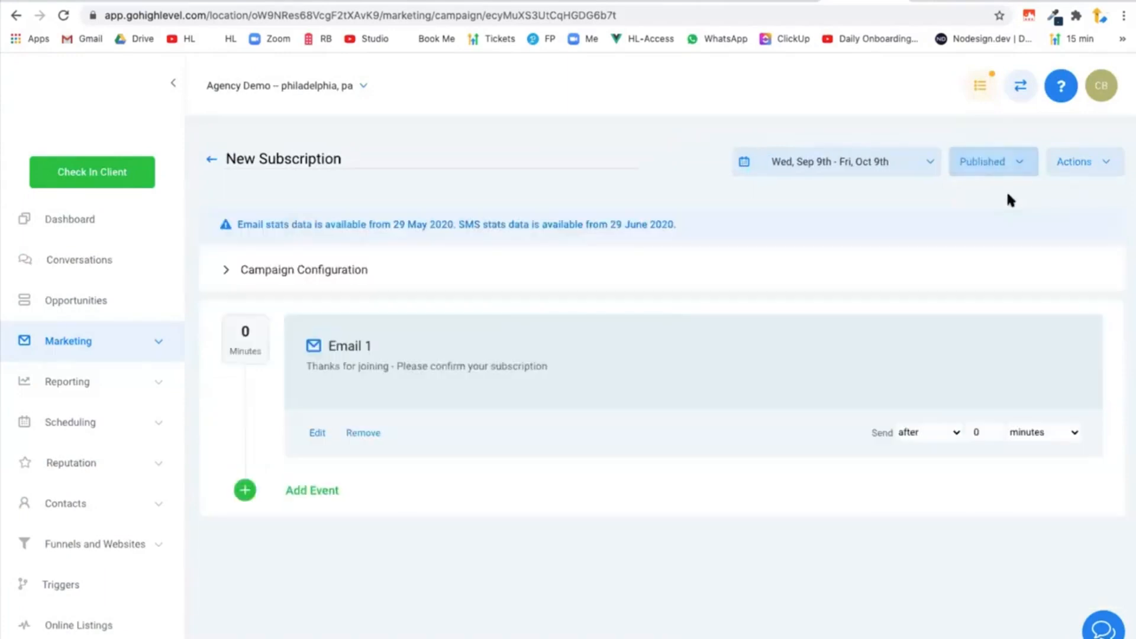
{"action": "triple_click", "coordinate": [311, 163]}
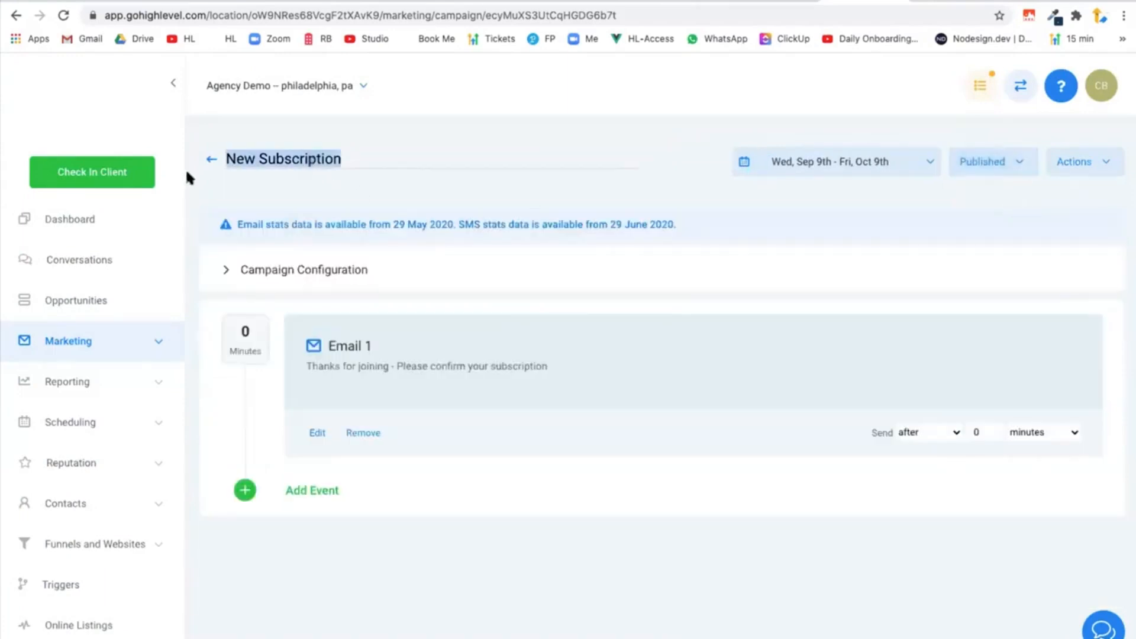
{"action": "left_click", "coordinate": [211, 162]}
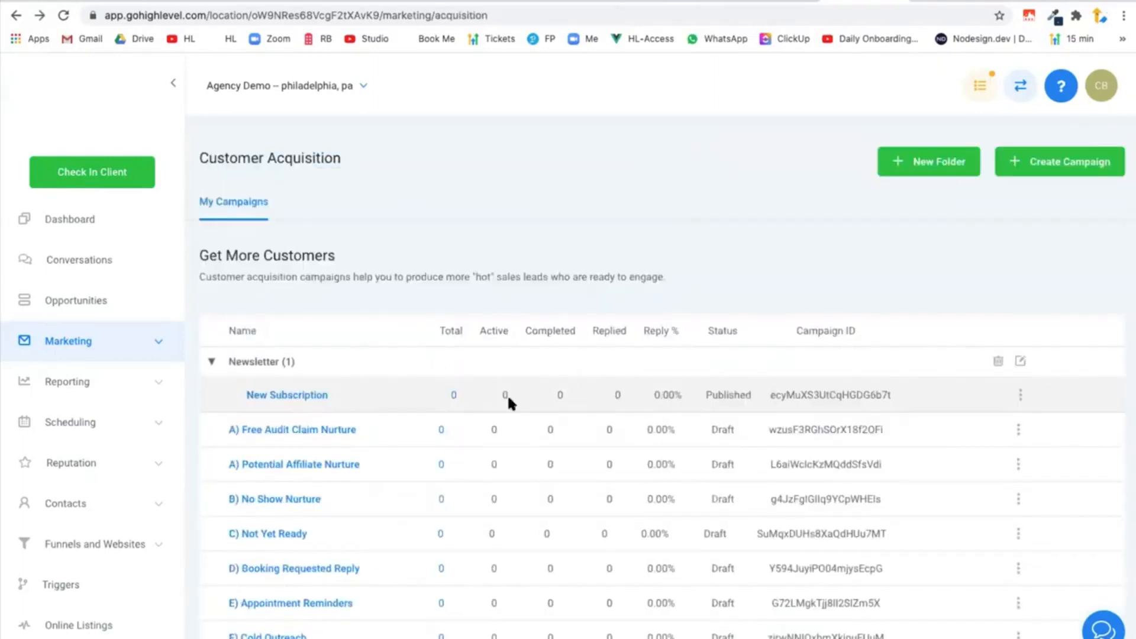
Copy the New Subscription campaign to the Agency Demo location under the name New Subscription (Confirmed).
{"action": "left_click", "coordinate": [1018, 398]}
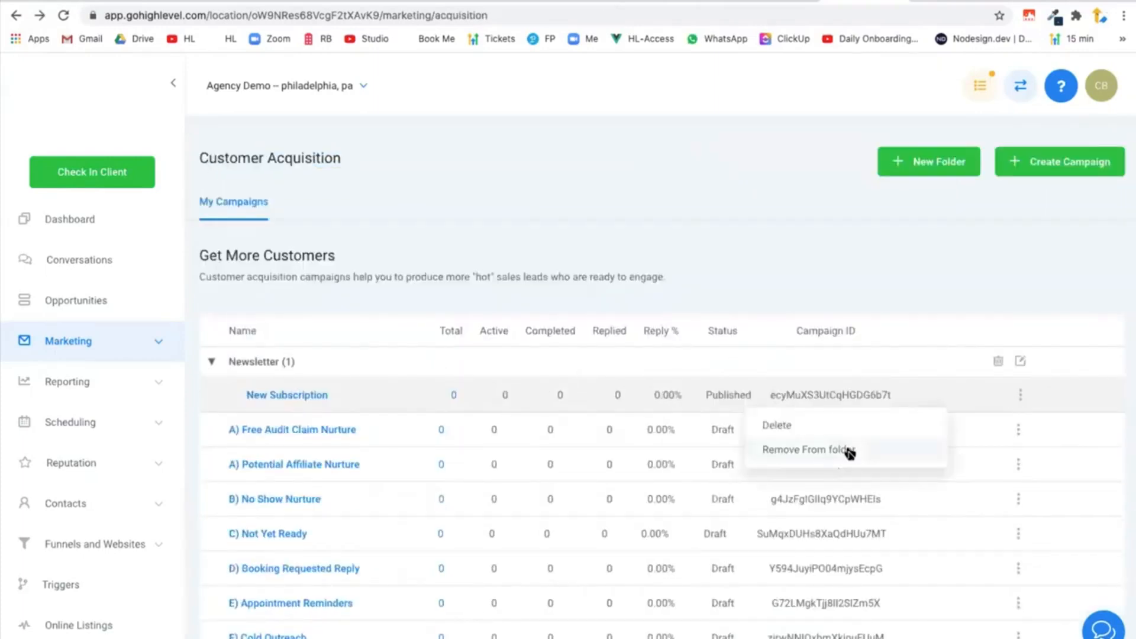
{"action": "left_click", "coordinate": [316, 394]}
{"action": "left_click", "coordinate": [1074, 167]}
{"action": "left_click", "coordinate": [1076, 201]}
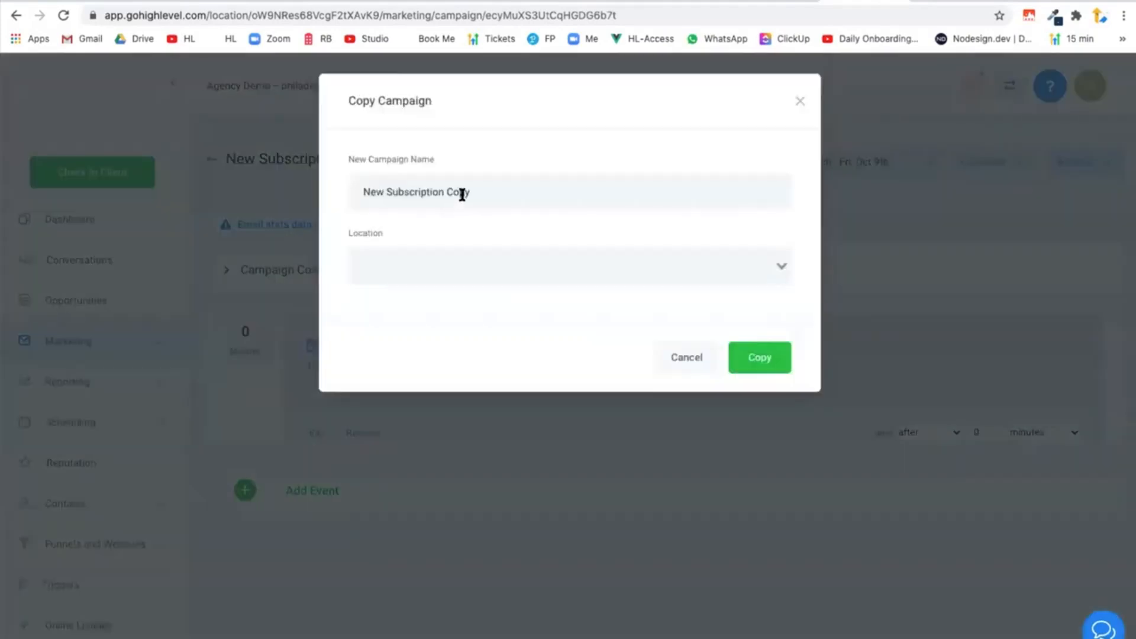
{"action": "double_click", "coordinate": [462, 193]}
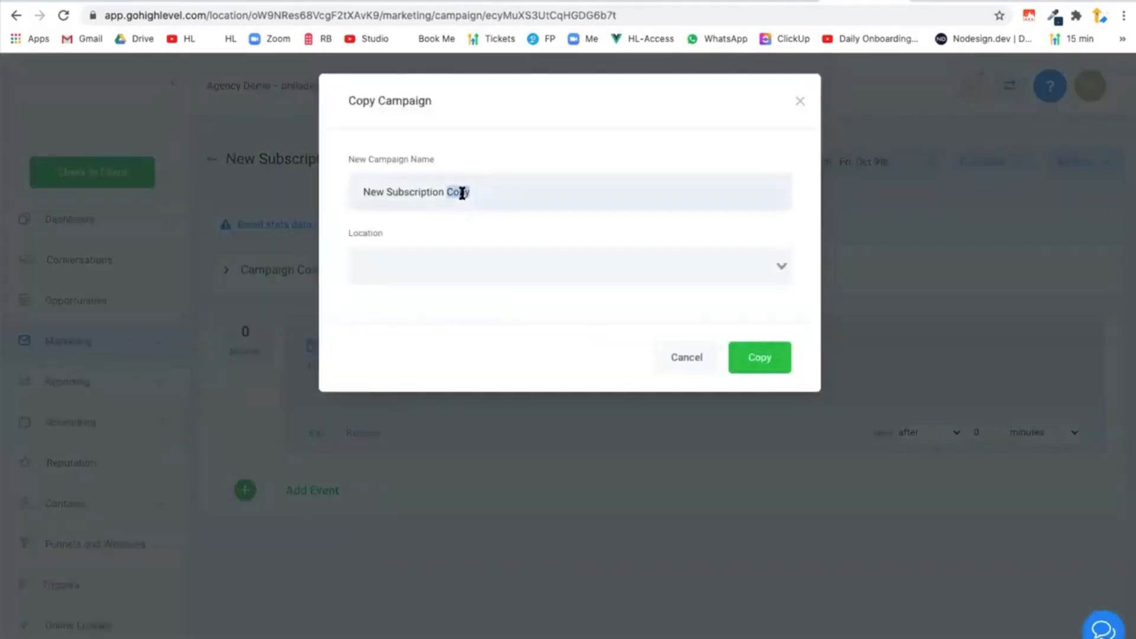
{"action": "triple_click", "coordinate": [462, 193]}
{"action": "double_click", "coordinate": [462, 193]}
{"action": "type", "text": "(Confirmed"}
{"action": "left_click", "coordinate": [440, 271]}
{"action": "left_click", "coordinate": [432, 297]}
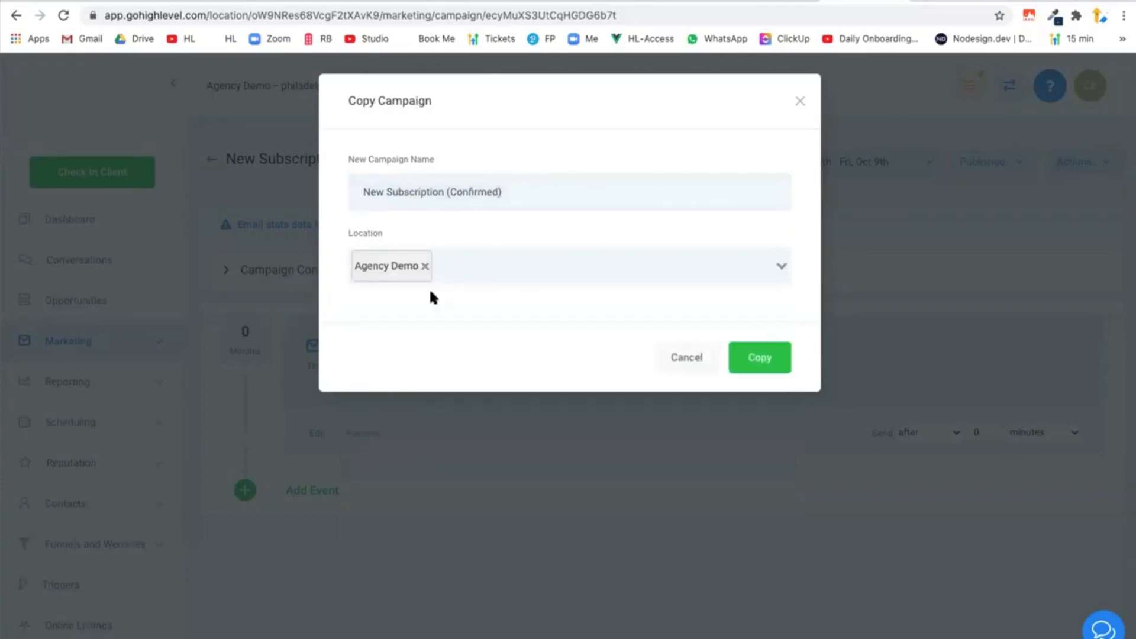
{"action": "left_click", "coordinate": [763, 361]}
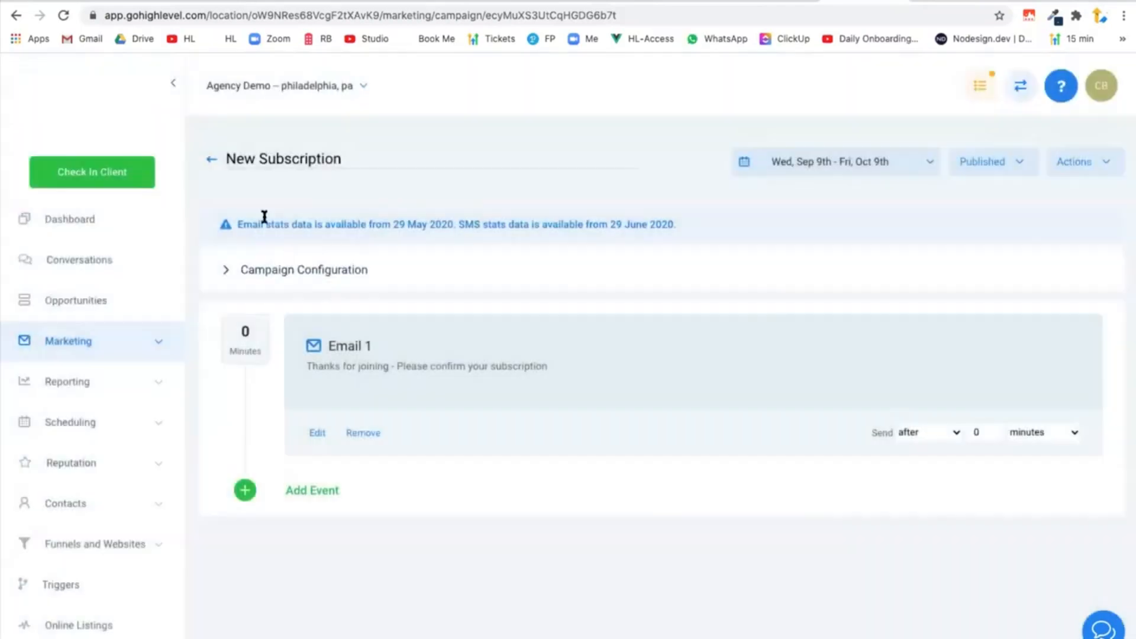
Move the copied campaign from the campaign list into the Newsletter folder.
{"action": "left_click", "coordinate": [212, 164]}
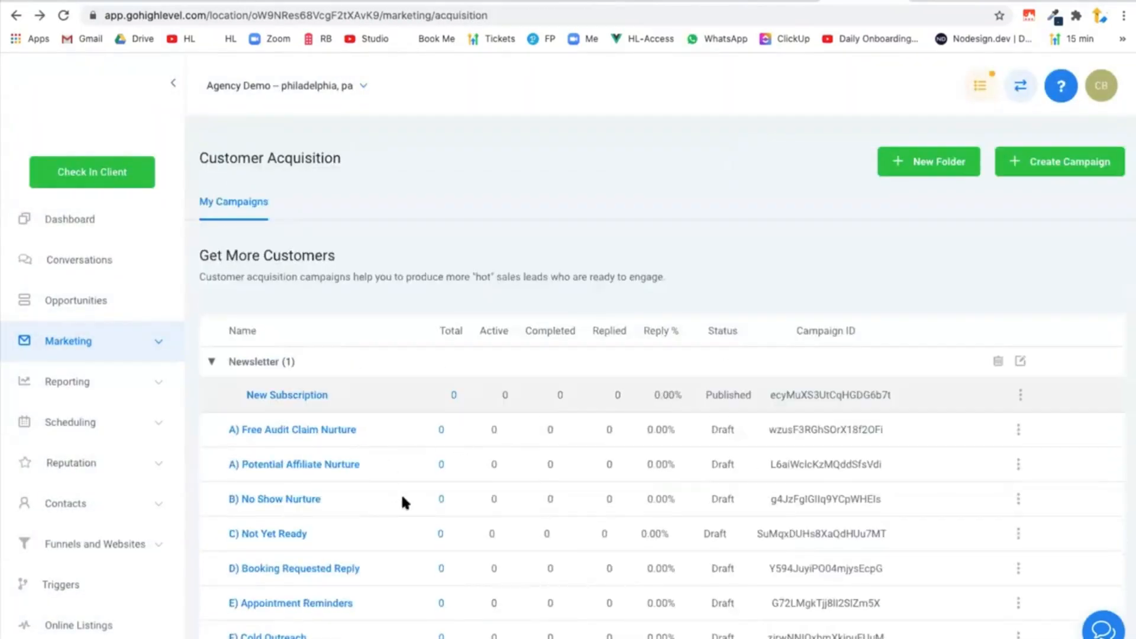
{"action": "scroll", "coordinate": [435, 532], "scroll_direction": "down", "scroll_amount": 1}
{"action": "left_click", "coordinate": [1018, 617]}
{"action": "mouse_move", "coordinate": [827, 591]}
{"action": "left_click", "coordinate": [710, 586]}
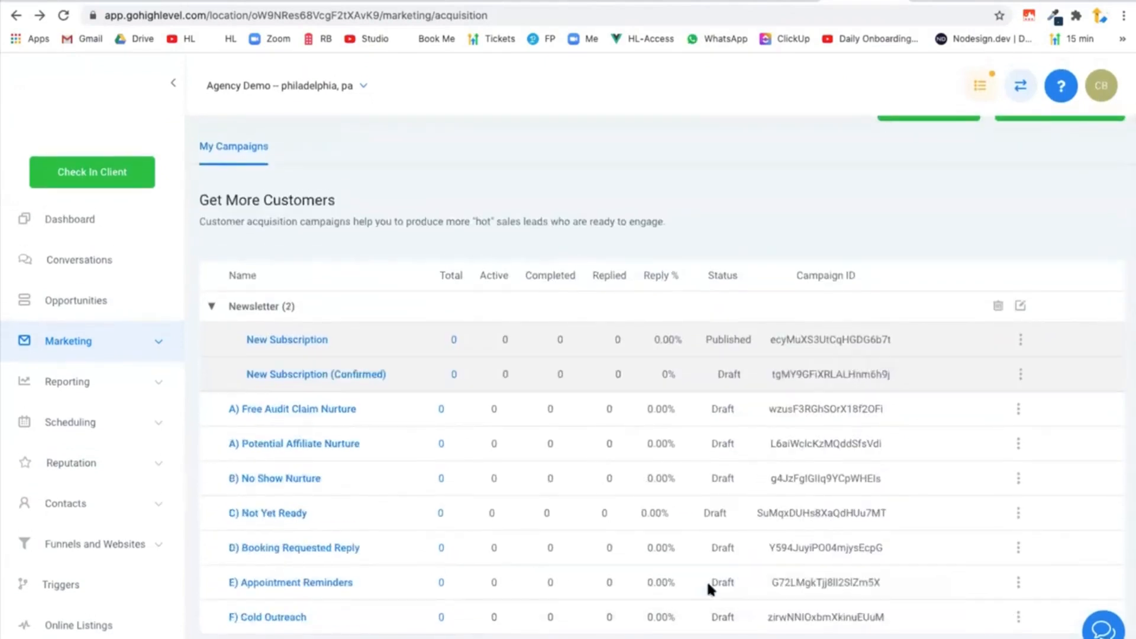
Change the subject of Email 1 in the New Subscription (Confirmed) campaign to "Thanks for confirming".
{"action": "left_click", "coordinate": [300, 375]}
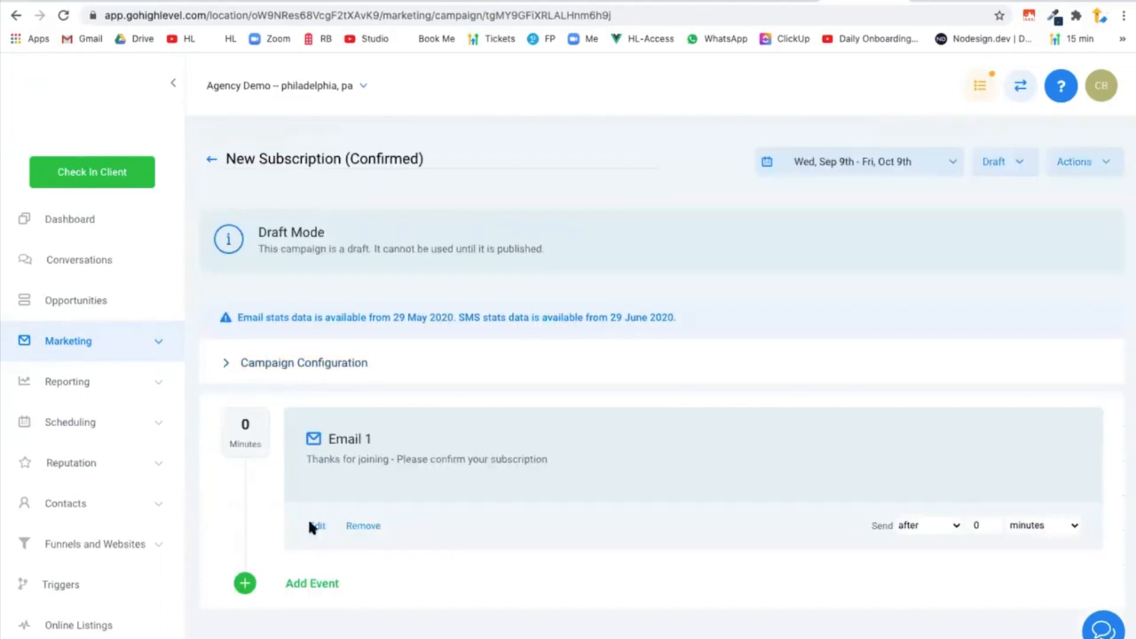
{"action": "left_click", "coordinate": [312, 526]}
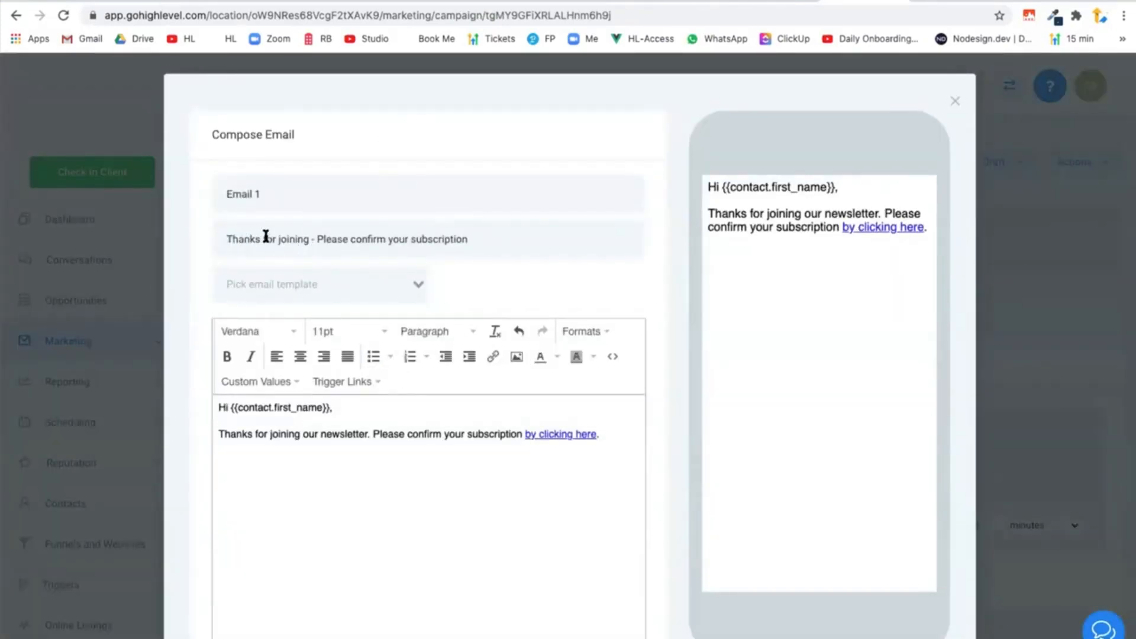
{"action": "left_click_drag", "start_coordinate": [278, 239], "coordinate": [492, 239]}
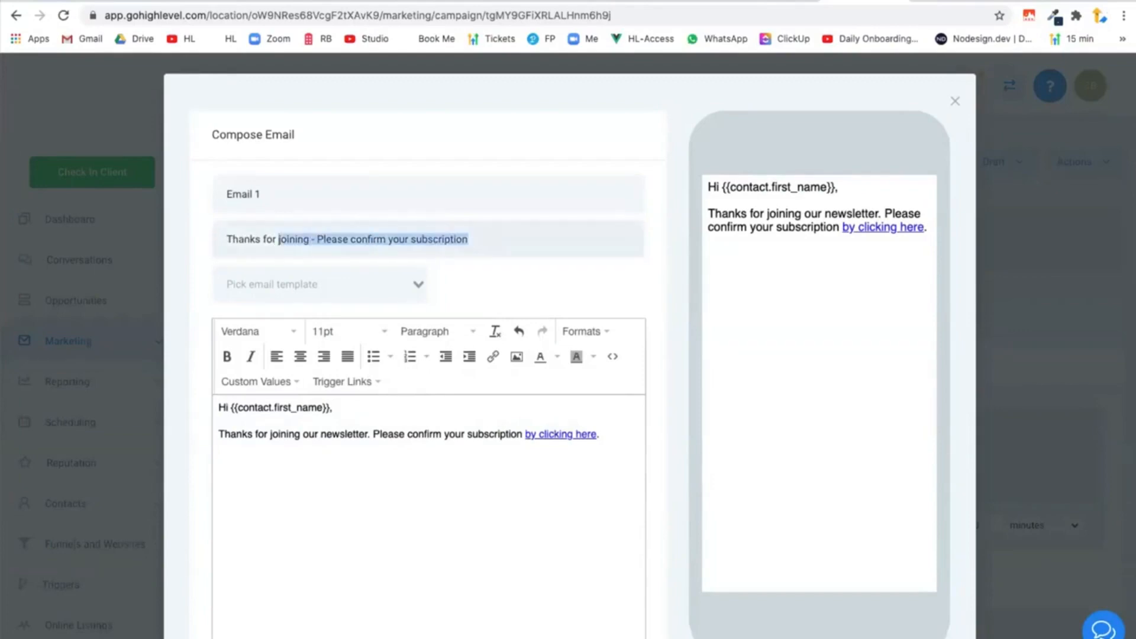
{"action": "type", "text": "confirming"}
{"action": "left_click", "coordinate": [433, 475]}
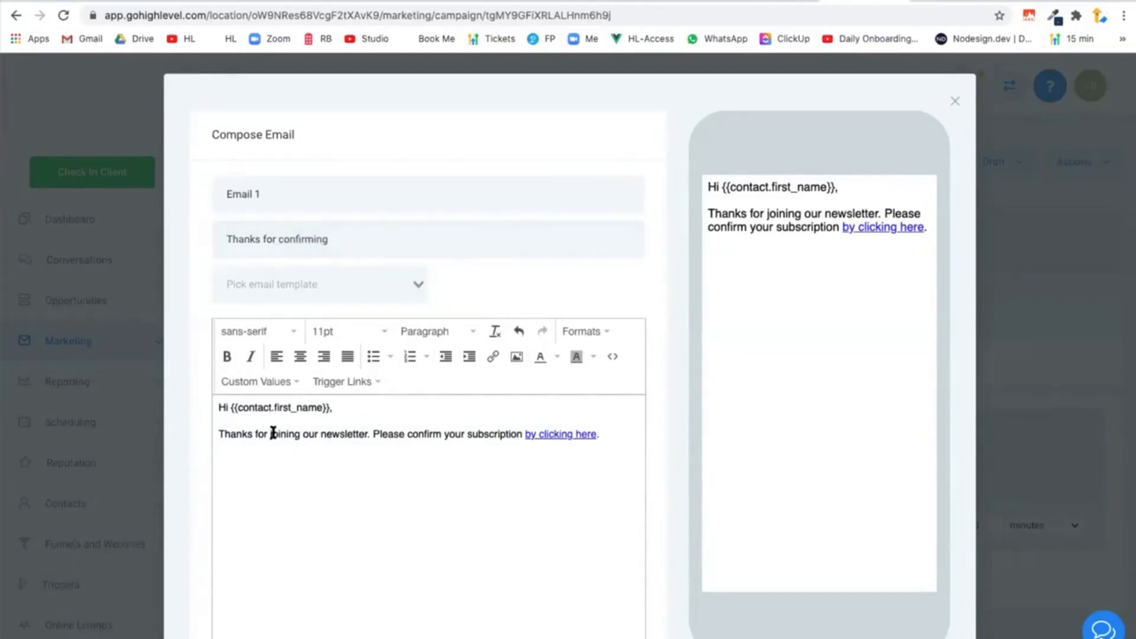
Reword the email body to "Thanks for confirming your subscription.", delete the sentence with the confirmation link, and save the email.
{"action": "left_click_drag", "start_coordinate": [272, 433], "coordinate": [369, 434]}
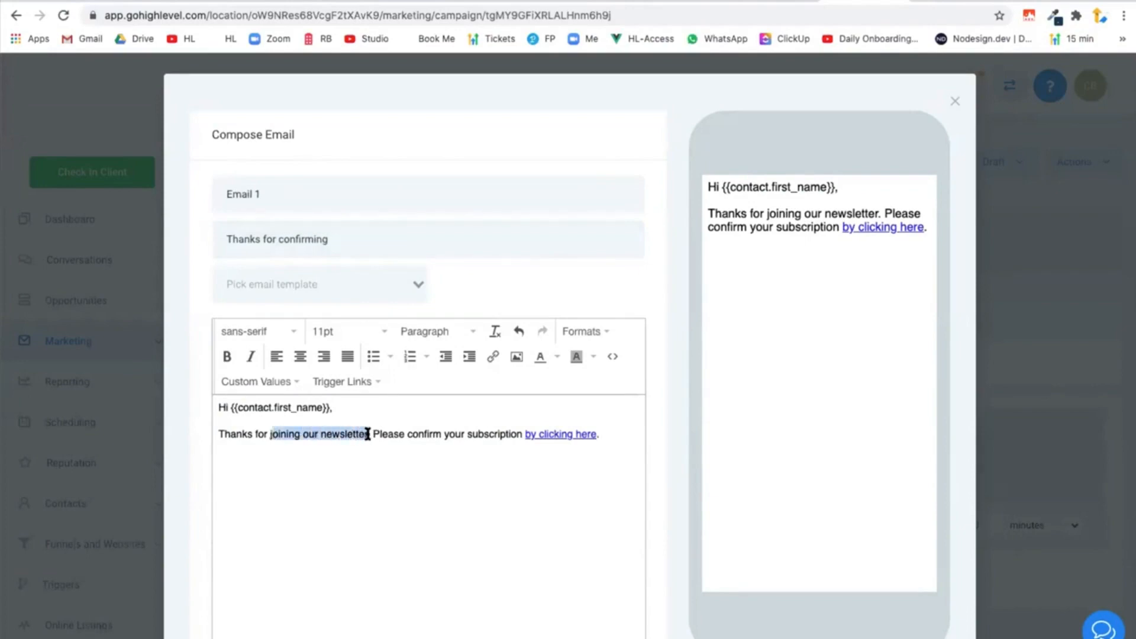
{"action": "type", "text": "confirm"}
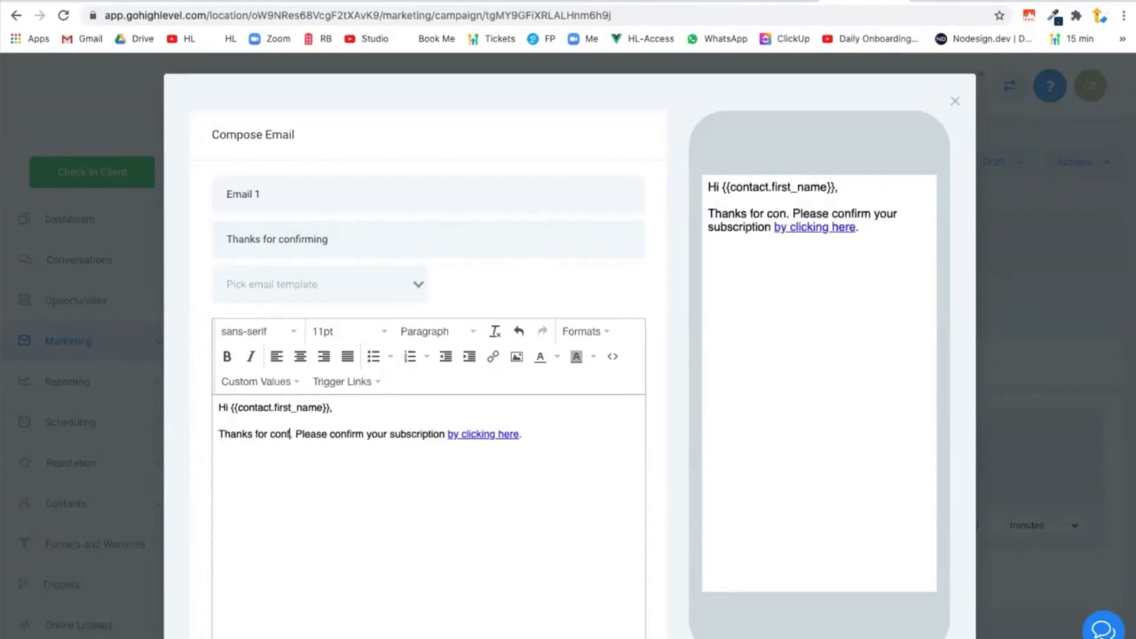
{"action": "type", "text": "ing your subscr"}
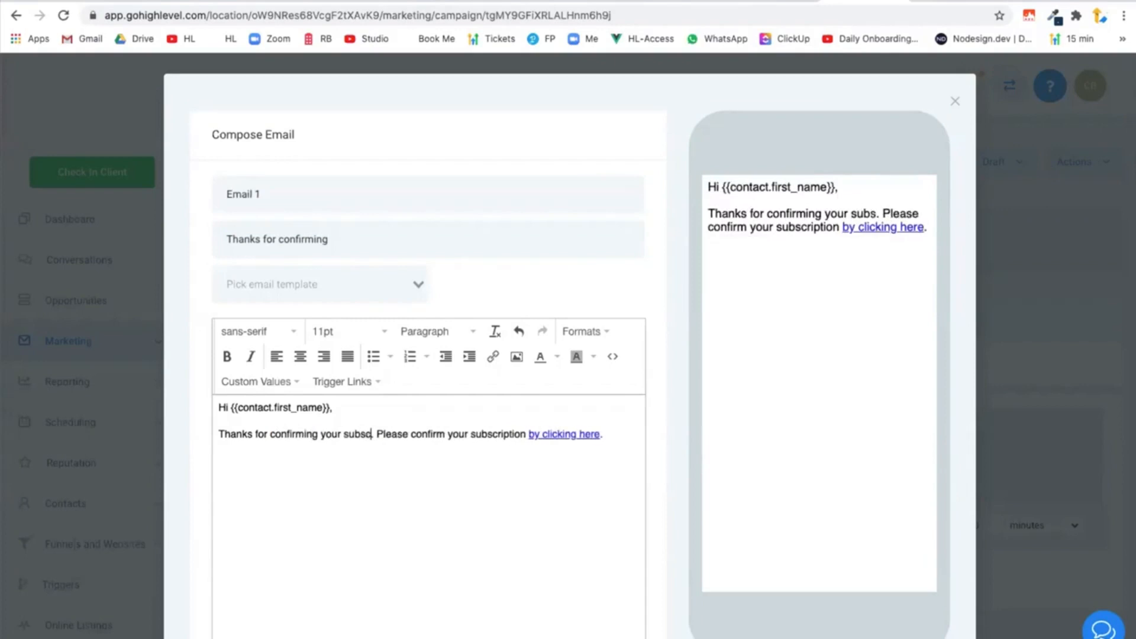
{"action": "type", "text": "iption"}
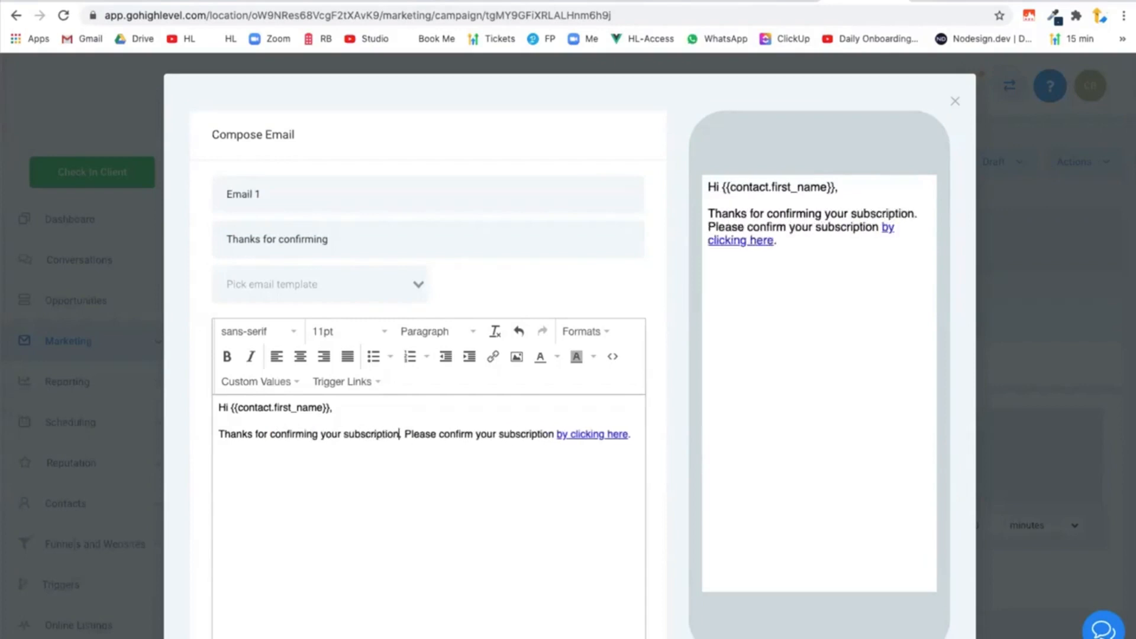
{"action": "left_click_drag", "start_coordinate": [557, 435], "coordinate": [413, 430]}
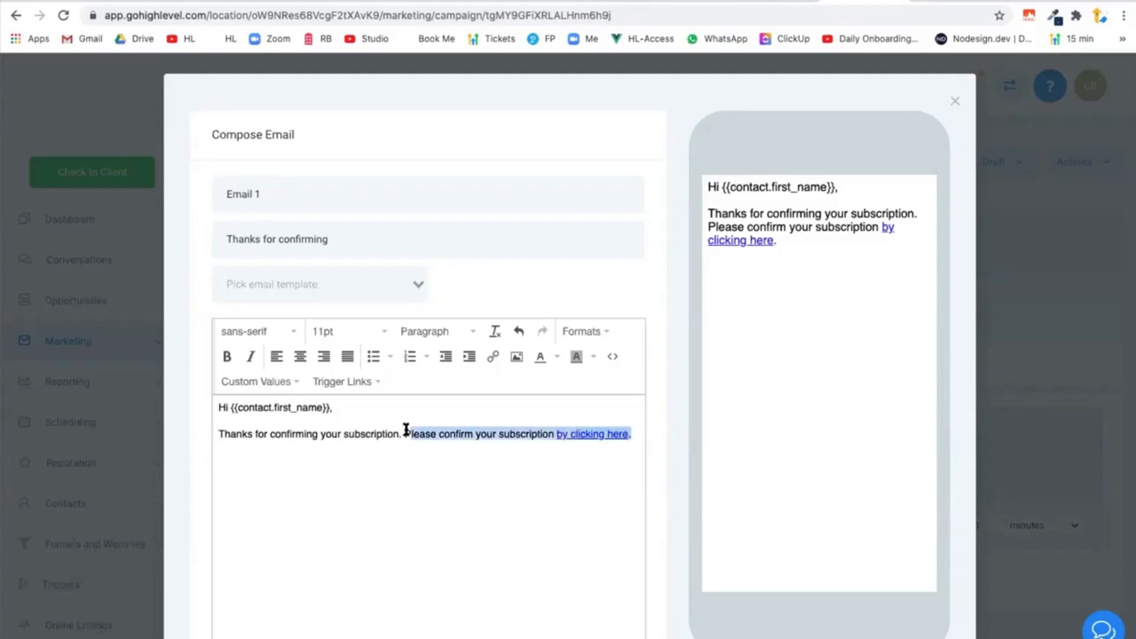
{"action": "key", "text": "BackSpace"}
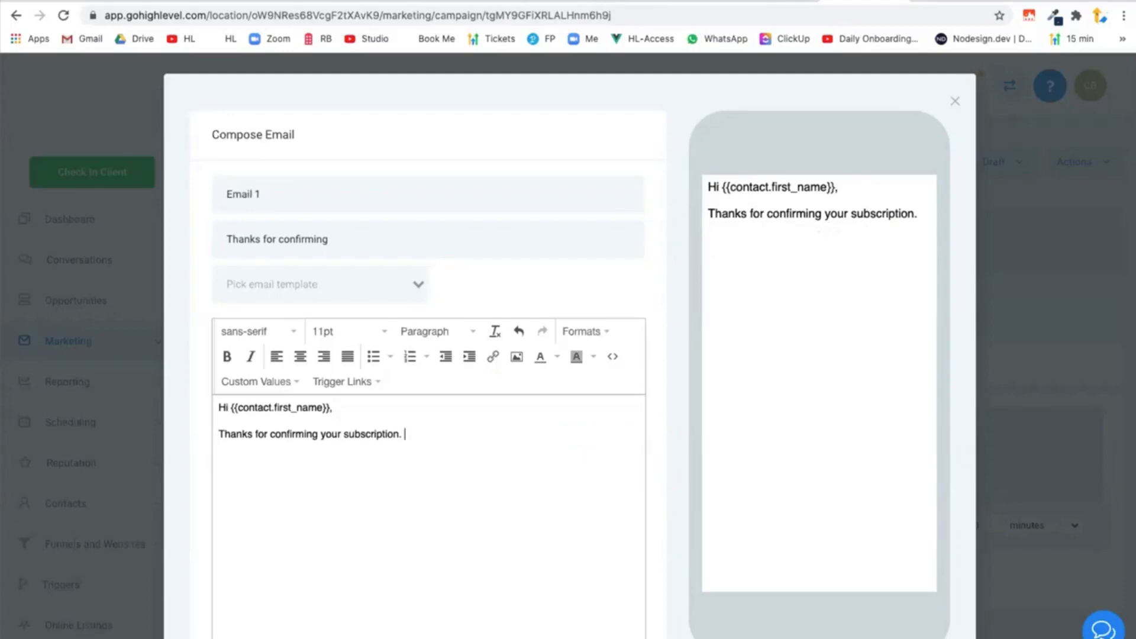
{"action": "scroll", "coordinate": [736, 484], "scroll_direction": "down", "scroll_amount": 6}
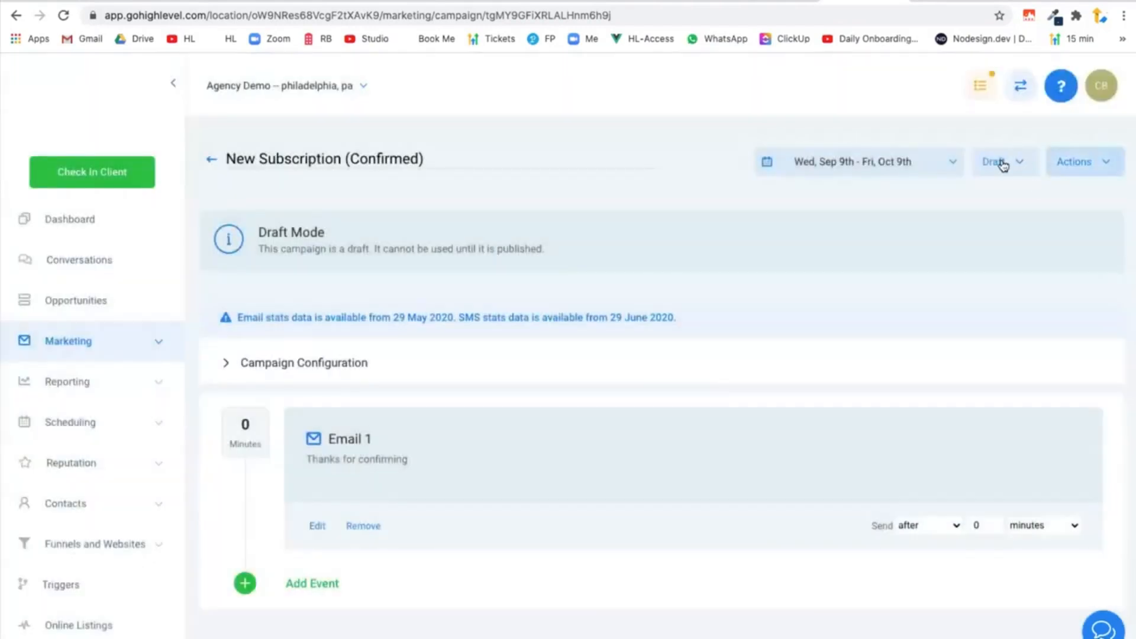
Publish the New Subscription (Confirmed) campaign and return to it in HighLevel after checking the Whimsical flow diagram.
{"action": "left_click", "coordinate": [1000, 161]}
{"action": "left_click", "coordinate": [992, 194]}
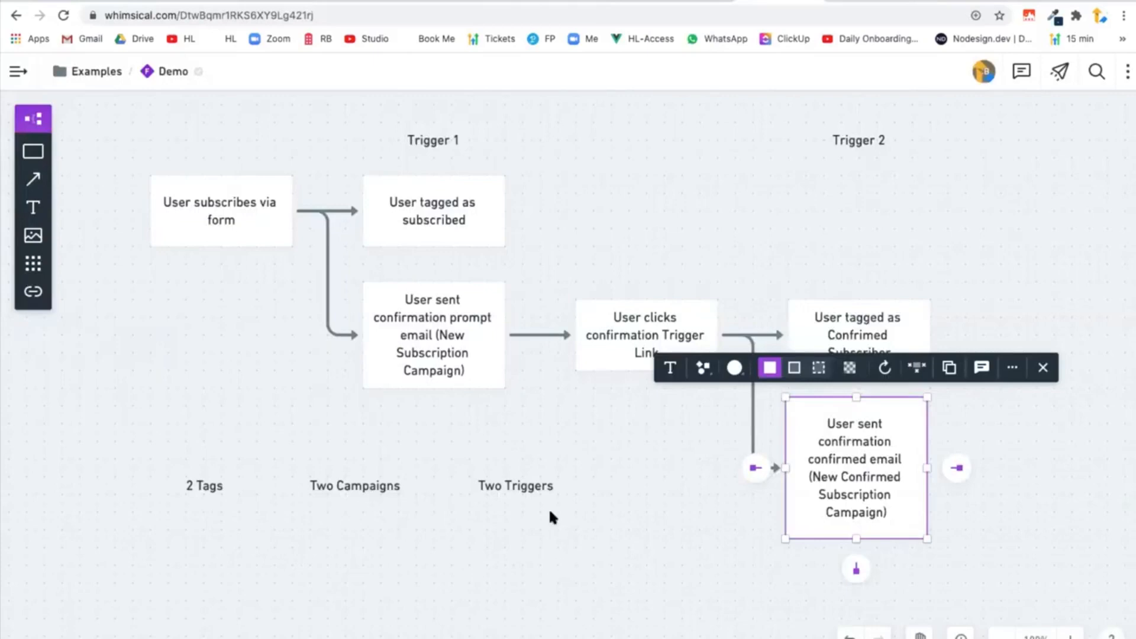
{"action": "left_click", "coordinate": [874, 2]}
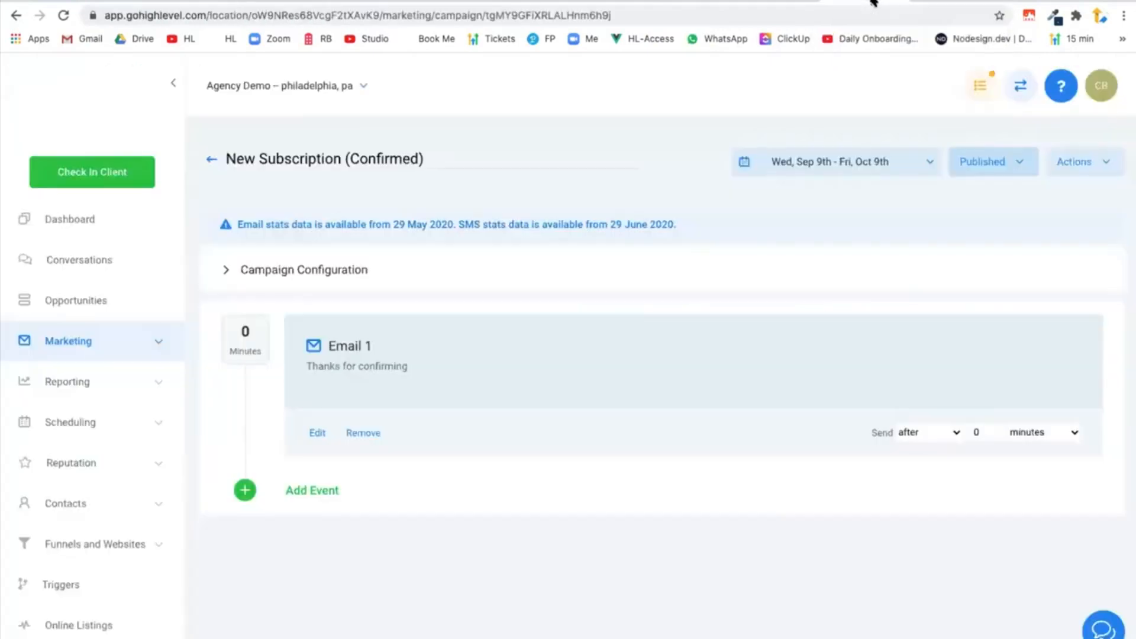
Create a new form in the Form Builder and name it Newsletter Signup.
{"action": "left_click", "coordinate": [66, 341]}
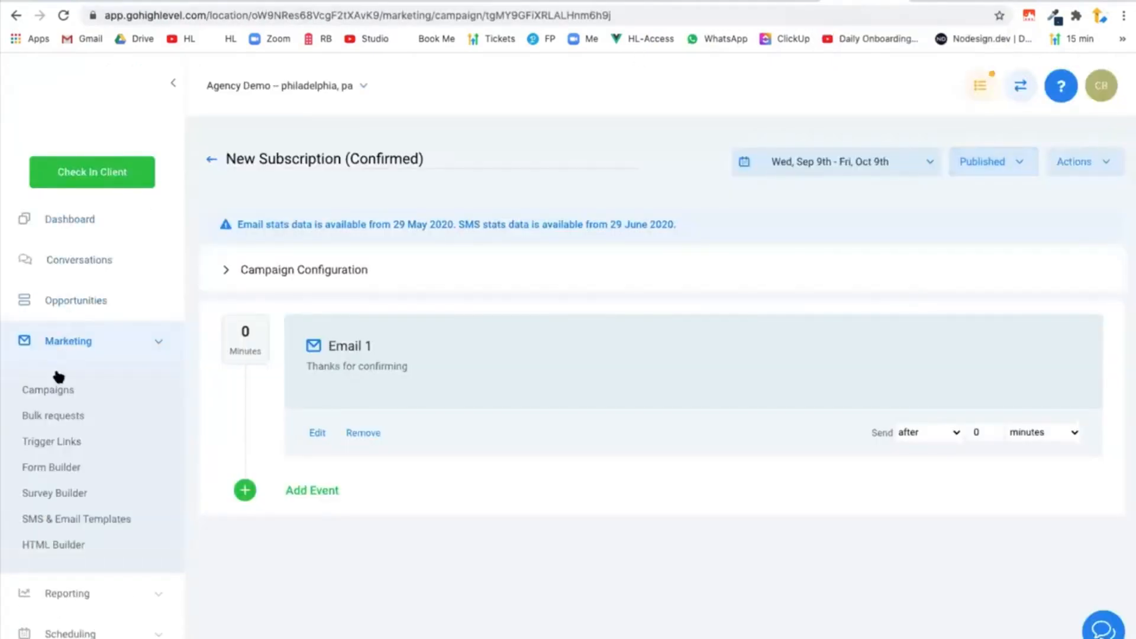
{"action": "left_click", "coordinate": [50, 467]}
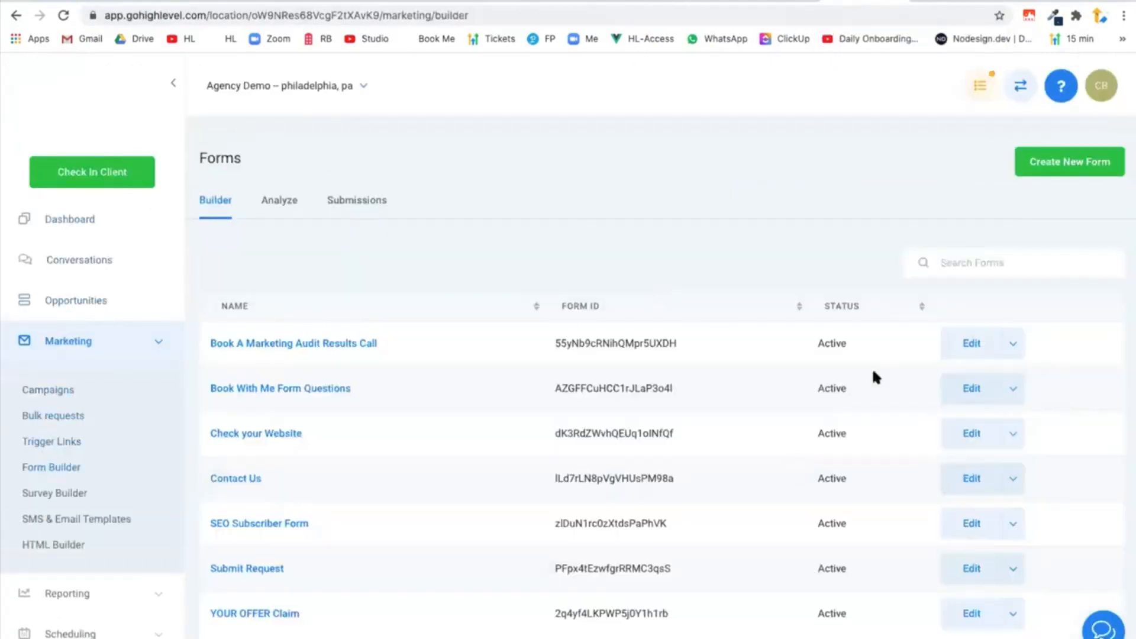
{"action": "left_click", "coordinate": [1058, 173]}
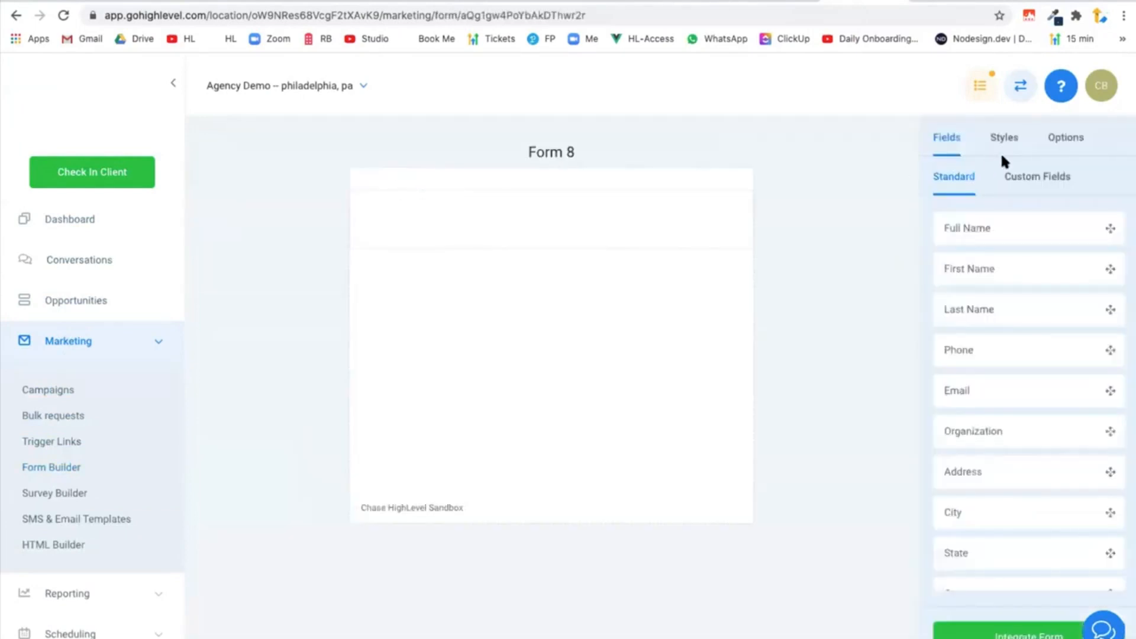
{"action": "left_click", "coordinate": [1073, 144]}
{"action": "double_click", "coordinate": [983, 219]}
{"action": "type", "text": "e"}
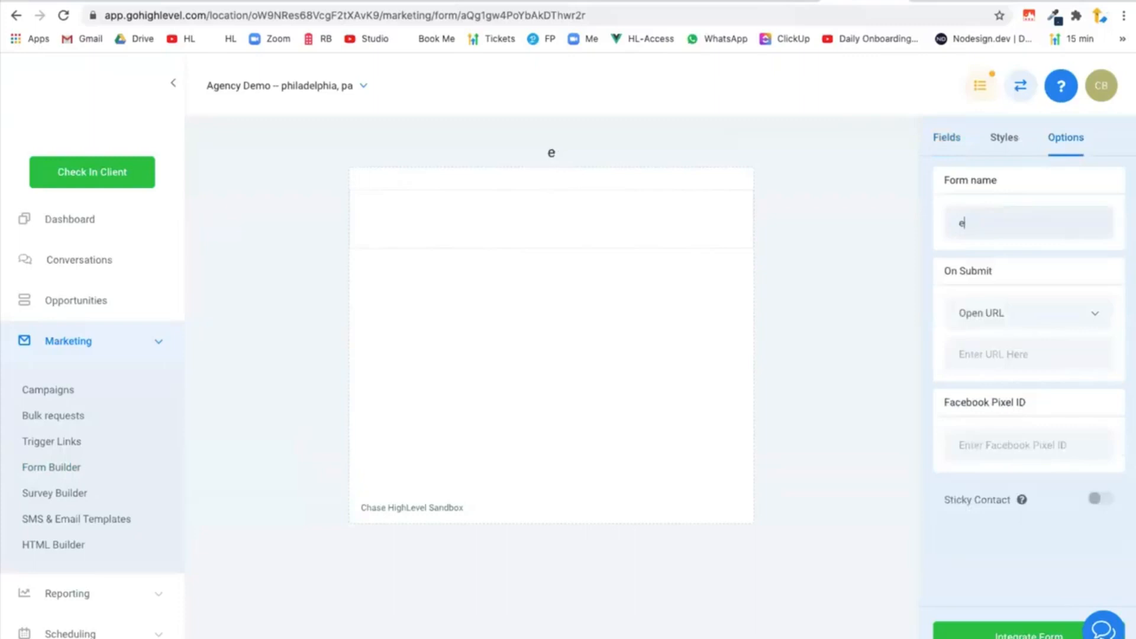
{"action": "key", "text": "BackSpace"}
{"action": "type", "text": "Newsletter Sign"}
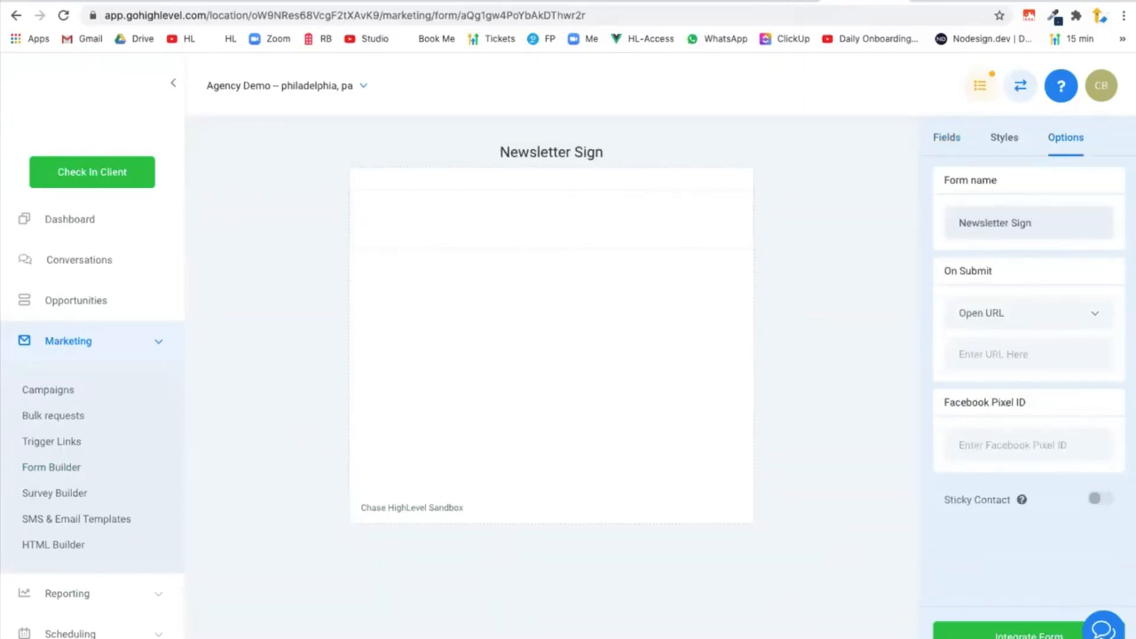
{"action": "type", "text": "up"}
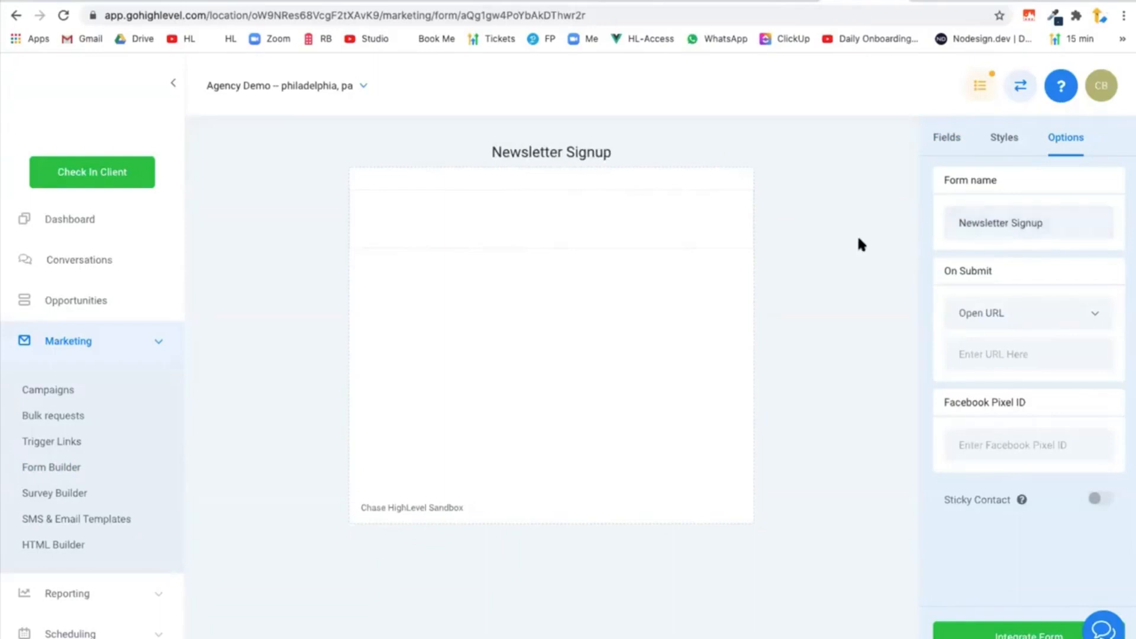
Add the standard First Name and Email fields to the Newsletter Signup form, with Email below First Name.
{"action": "left_click", "coordinate": [949, 139]}
{"action": "left_click_drag", "start_coordinate": [992, 269], "coordinate": [598, 241]}
{"action": "left_click_drag", "start_coordinate": [996, 385], "coordinate": [588, 314]}
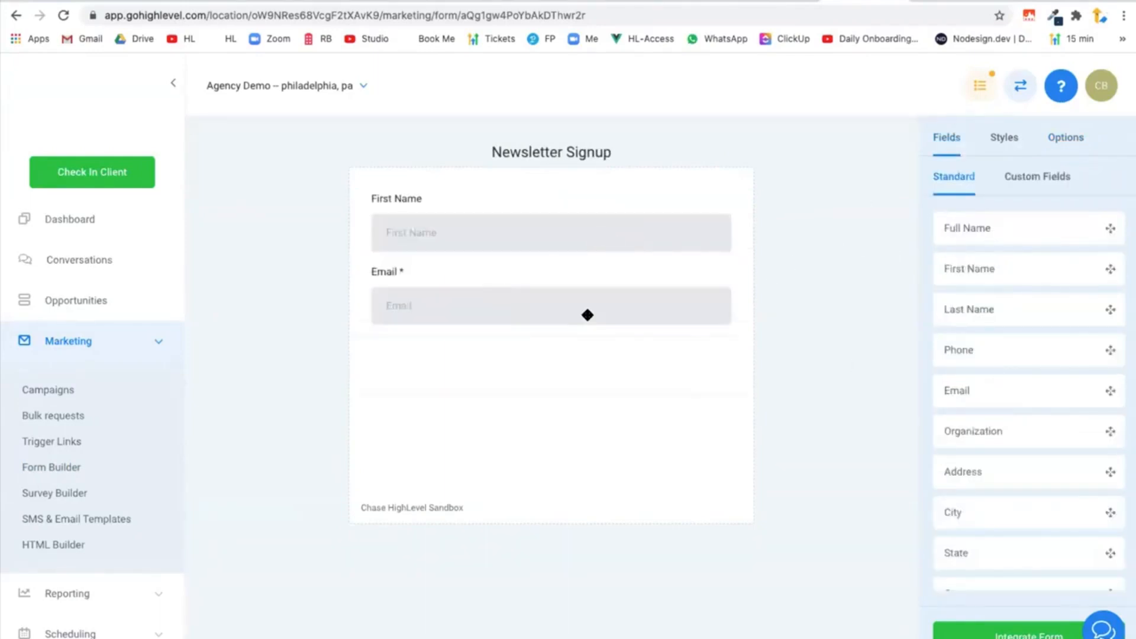
Add a Button element to the Newsletter Signup form below the Email field.
{"action": "scroll", "coordinate": [974, 393], "scroll_direction": "down", "scroll_amount": 5}
{"action": "left_click_drag", "start_coordinate": [988, 535], "coordinate": [594, 315]}
{"action": "left_click_drag", "start_coordinate": [430, 286], "coordinate": [414, 393]}
{"action": "left_click", "coordinate": [391, 370]}
{"action": "left_click", "coordinate": [810, 395]}
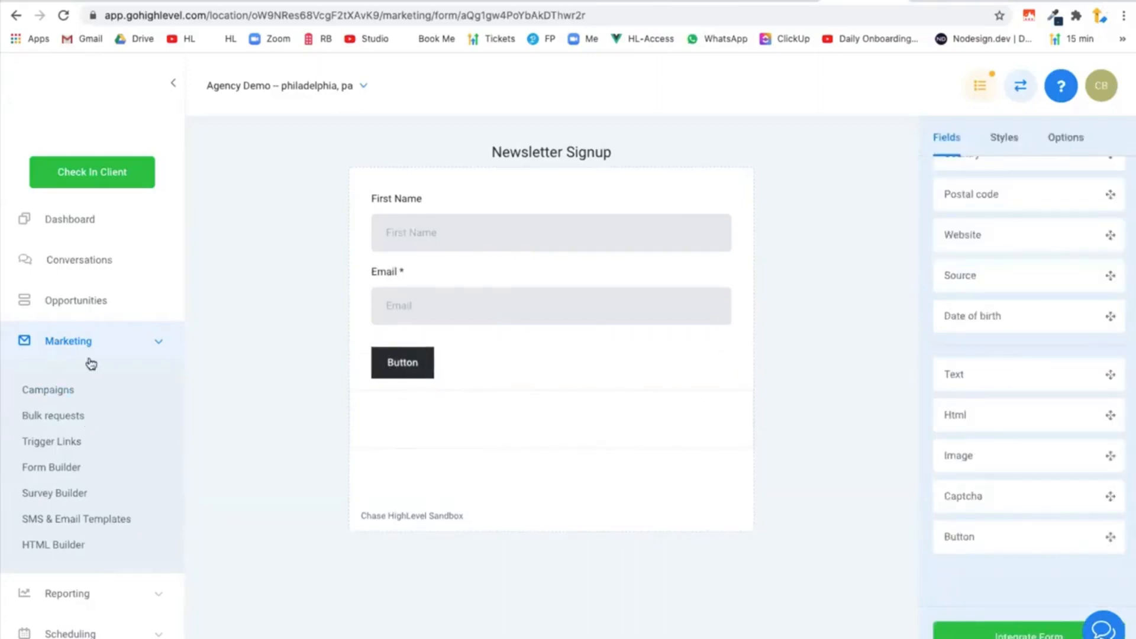
Set the form's On Submit action to Message: "Thanks for joining. Please confirm your subscription by clicking the link in the email we just sent you.".
{"action": "left_click", "coordinate": [1060, 147]}
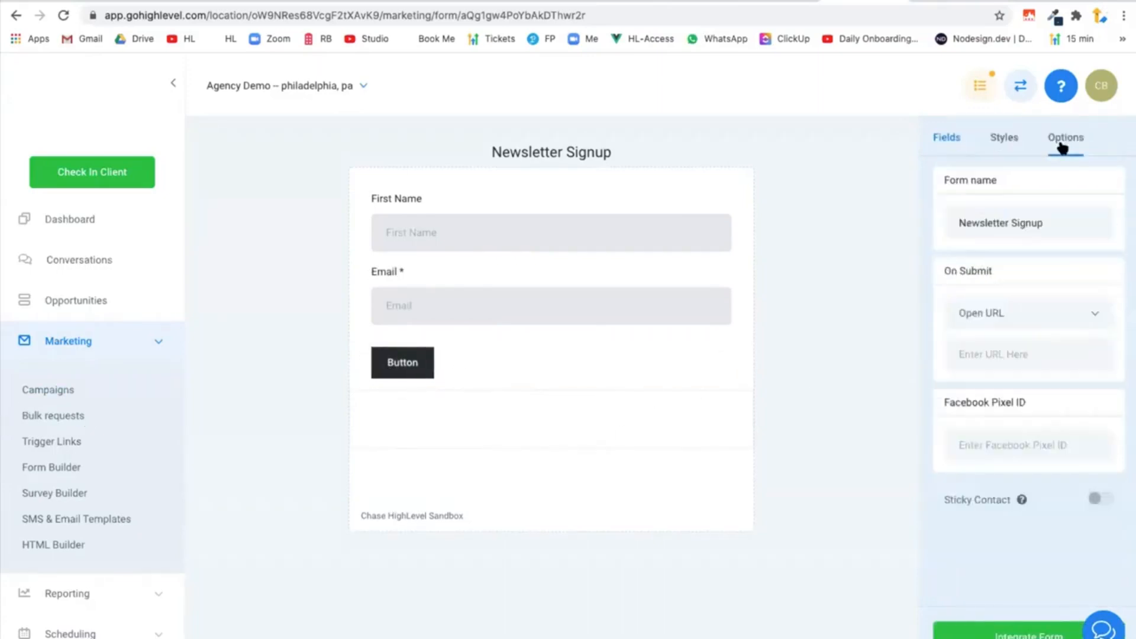
{"action": "left_click", "coordinate": [1056, 328]}
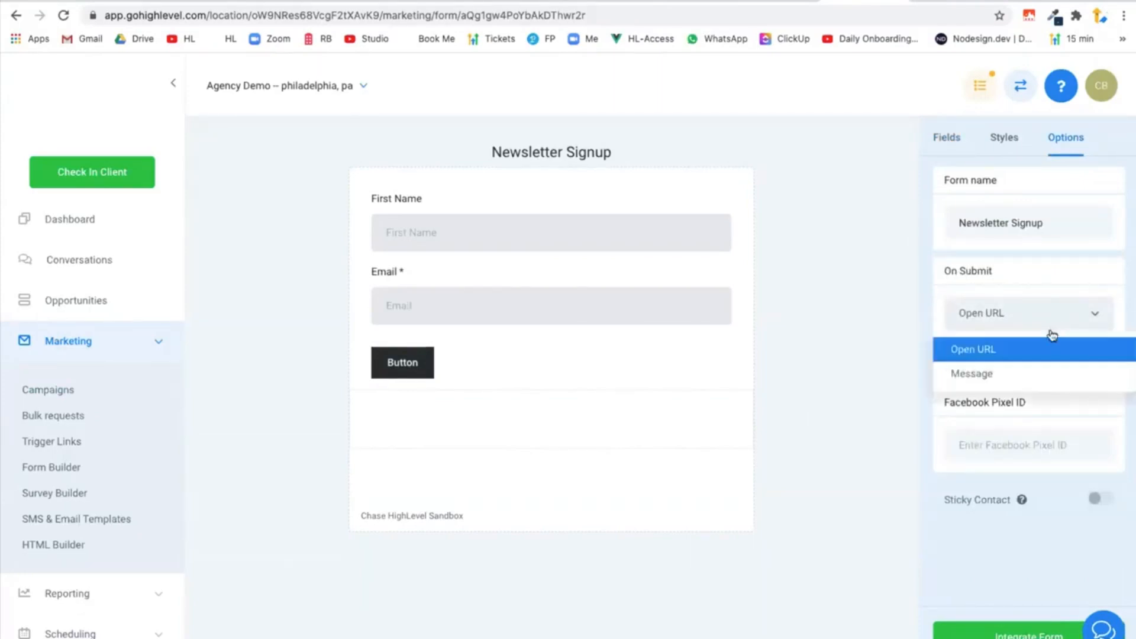
{"action": "left_click", "coordinate": [1031, 372]}
{"action": "left_click", "coordinate": [1029, 359]}
{"action": "type", "text": "Thanks for joinin"}
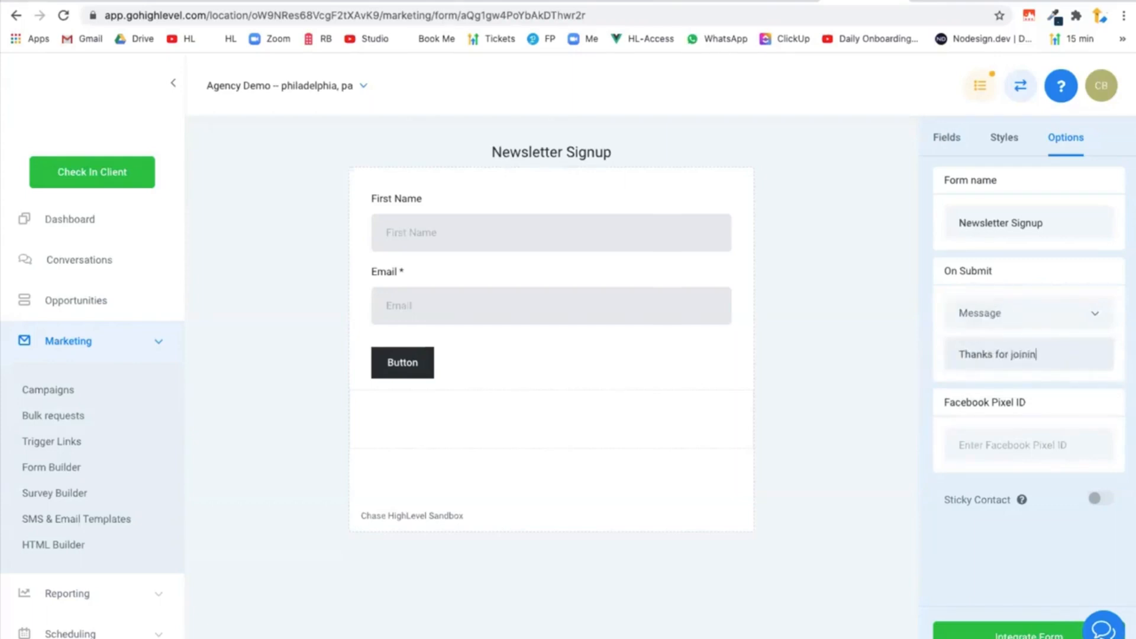
{"action": "type", "text": "g. Please confirm your"}
{"action": "type", "text": " subscription by"}
{"action": "type", "text": " clicking the link in the"}
{"action": "type", "text": " email we just sent you"}
{"action": "type", "text": "."}
{"action": "left_click", "coordinate": [895, 388]}
Go to the Triggers area and create a new folder named Newsletter.
{"action": "left_click", "coordinate": [99, 362]}
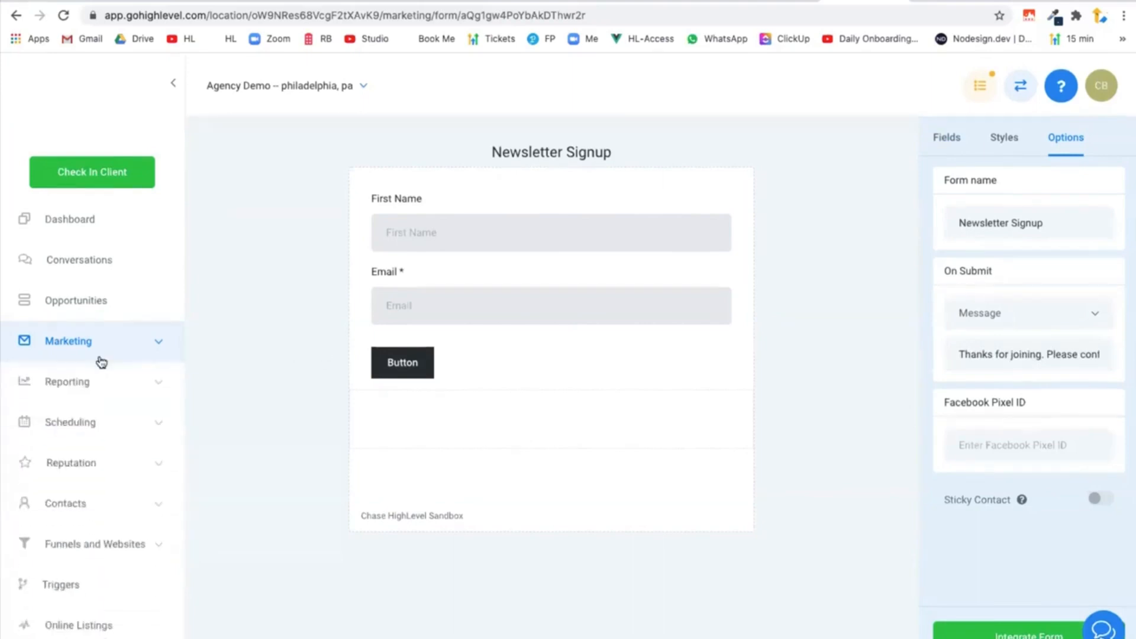
{"action": "scroll", "coordinate": [102, 422], "scroll_direction": "down", "scroll_amount": 1}
{"action": "left_click", "coordinate": [60, 568]}
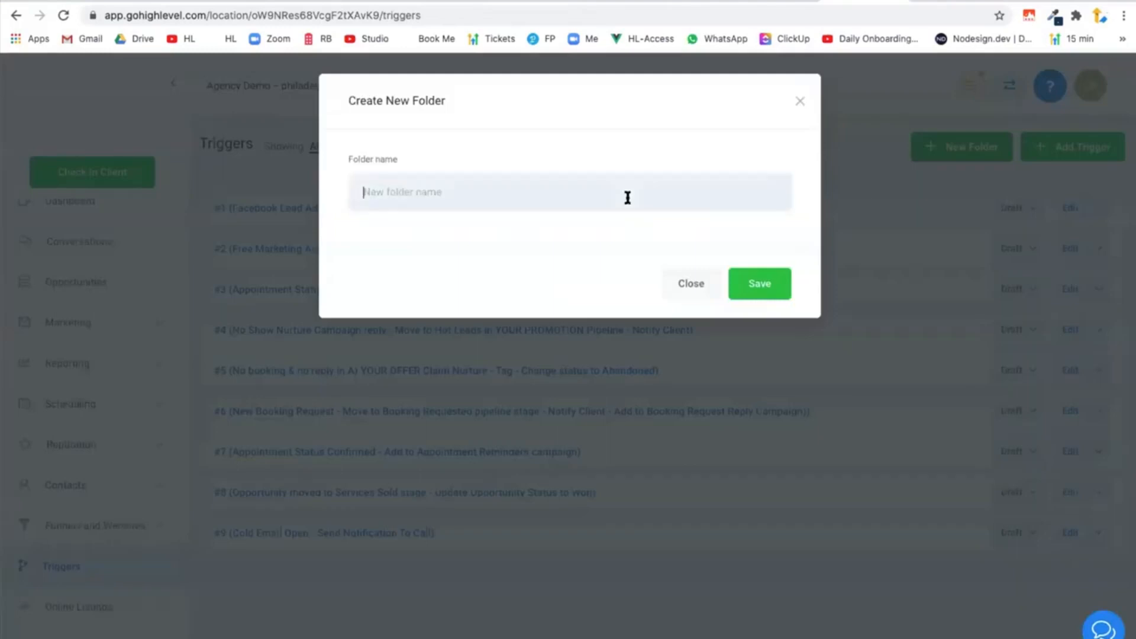
{"action": "type", "text": "Newsletter"}
{"action": "left_click", "coordinate": [769, 284]}
Create a new trigger named New Subscription in the Newsletter folder.
{"action": "left_click", "coordinate": [1070, 148]}
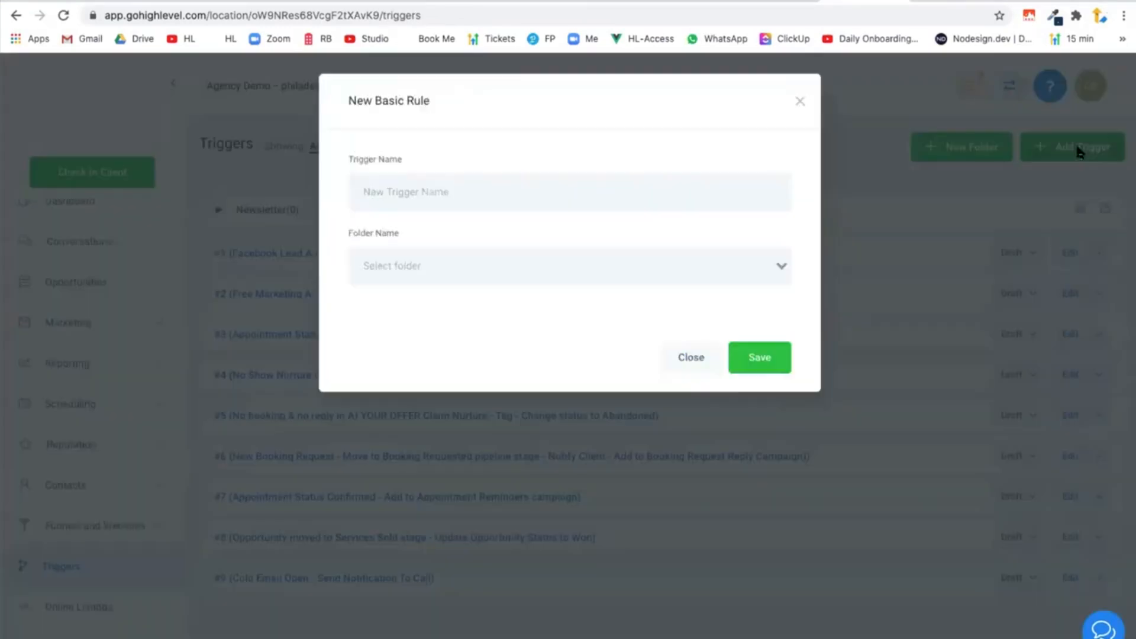
{"action": "left_click", "coordinate": [533, 179]}
{"action": "type", "text": "T"}
{"action": "key", "text": "BackSpace"}
{"action": "type", "text": "New Subscription"}
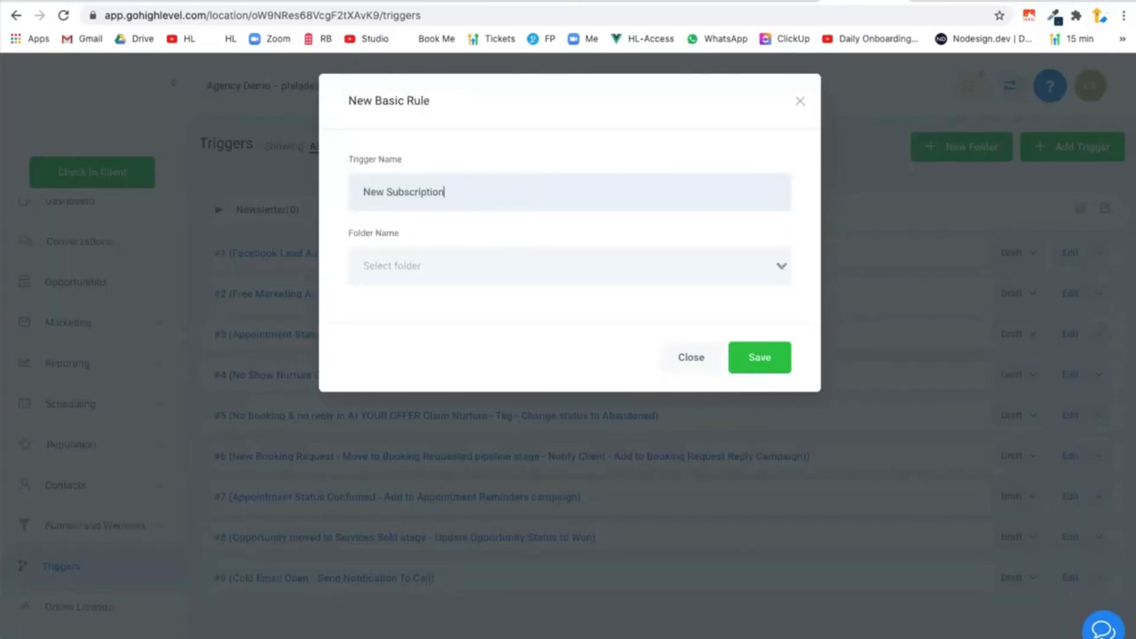
{"action": "left_click", "coordinate": [491, 267]}
{"action": "left_click", "coordinate": [479, 297]}
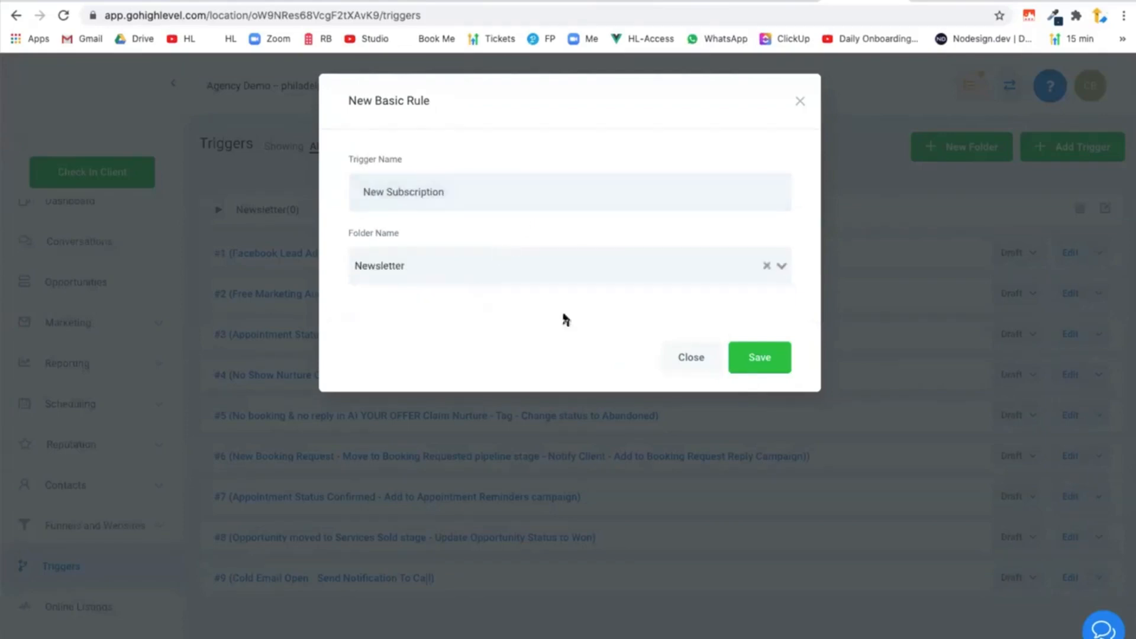
{"action": "left_click", "coordinate": [758, 360]}
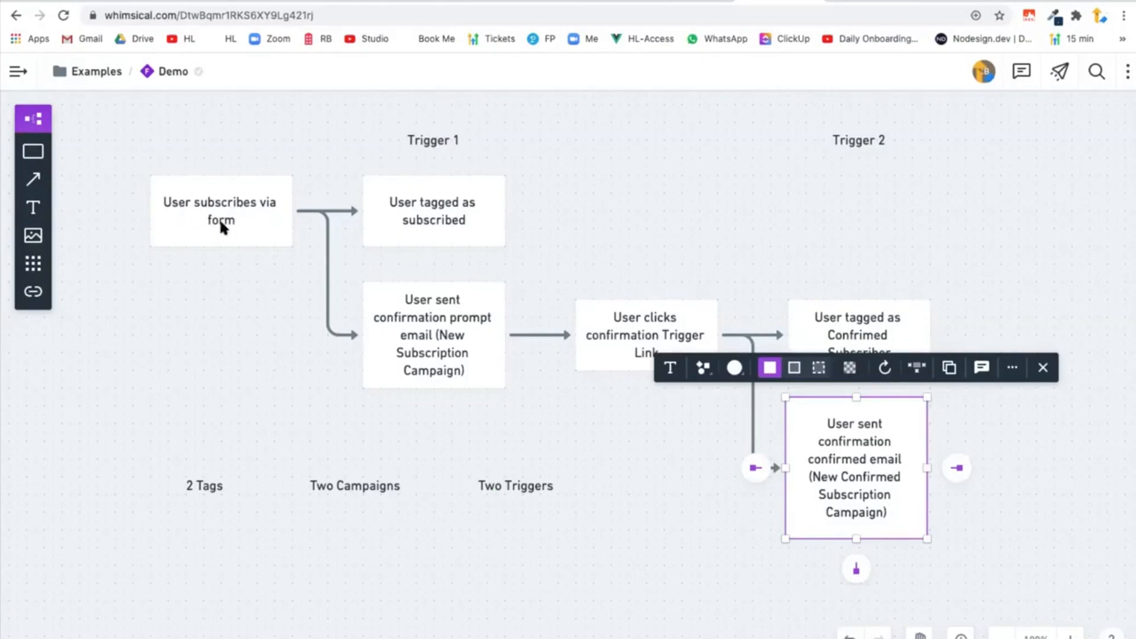
Return from the Whimsical diagram to HighLevel and set the New Subscription trigger's event to Form Submitted.
{"action": "left_click", "coordinate": [877, 2]}
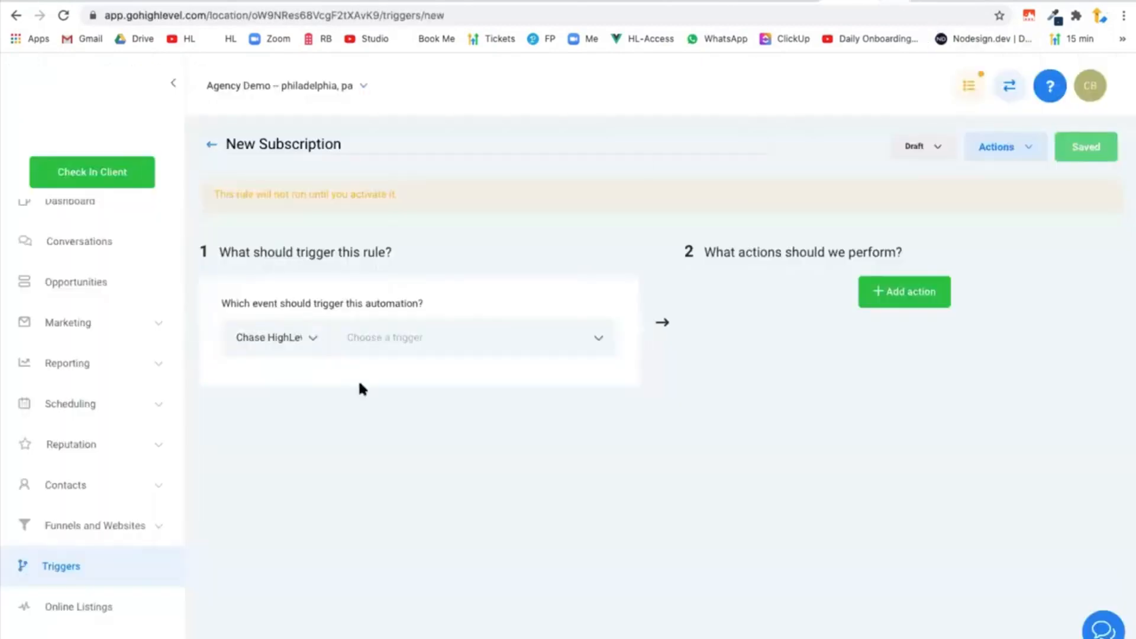
{"action": "left_click", "coordinate": [453, 329]}
{"action": "scroll", "coordinate": [426, 510], "scroll_direction": "down", "scroll_amount": 5}
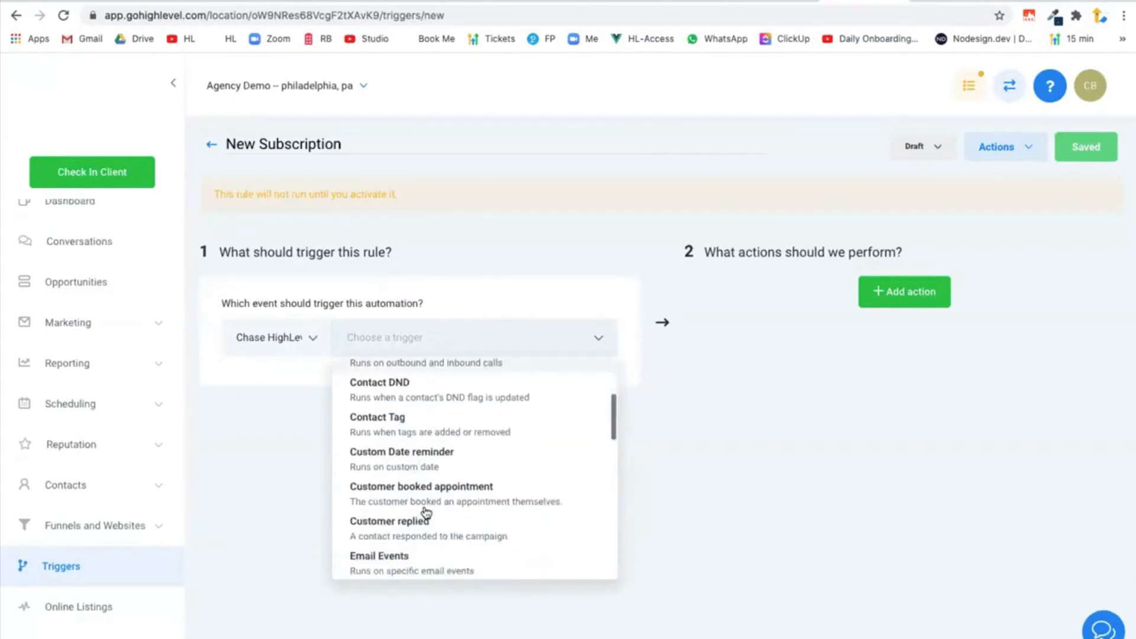
{"action": "left_click", "coordinate": [423, 509]}
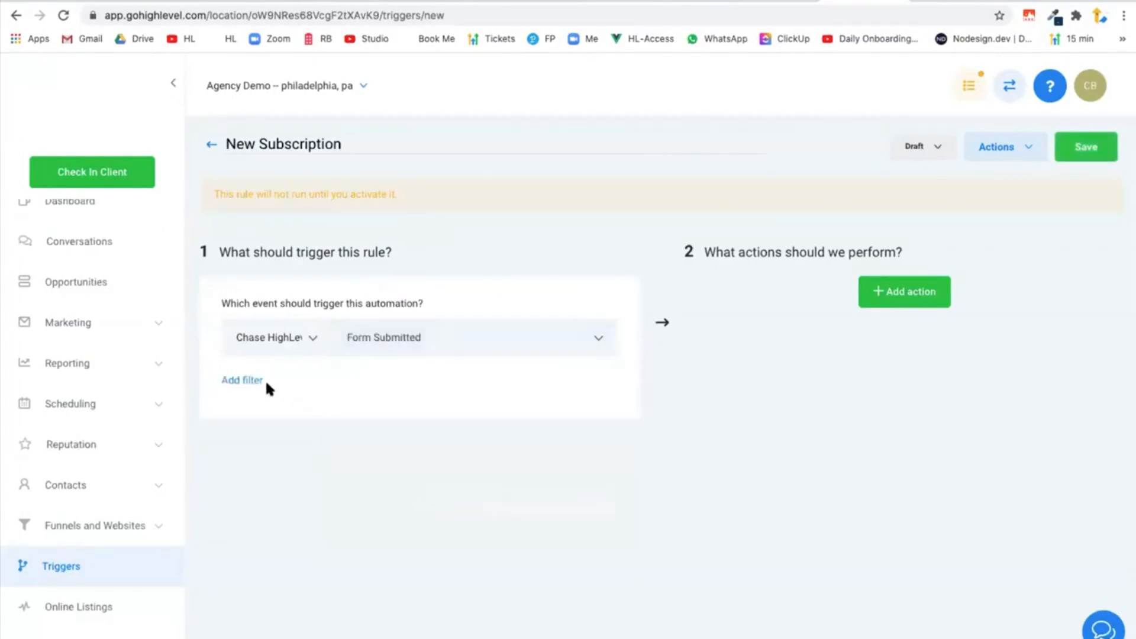
Add a filter to the trigger so that Form Is Newsletter Signup.
{"action": "left_click", "coordinate": [261, 377]}
{"action": "left_click", "coordinate": [332, 405]}
{"action": "left_click", "coordinate": [310, 471]}
{"action": "left_click", "coordinate": [434, 410]}
{"action": "scroll", "coordinate": [495, 514], "scroll_direction": "down", "scroll_amount": 1}
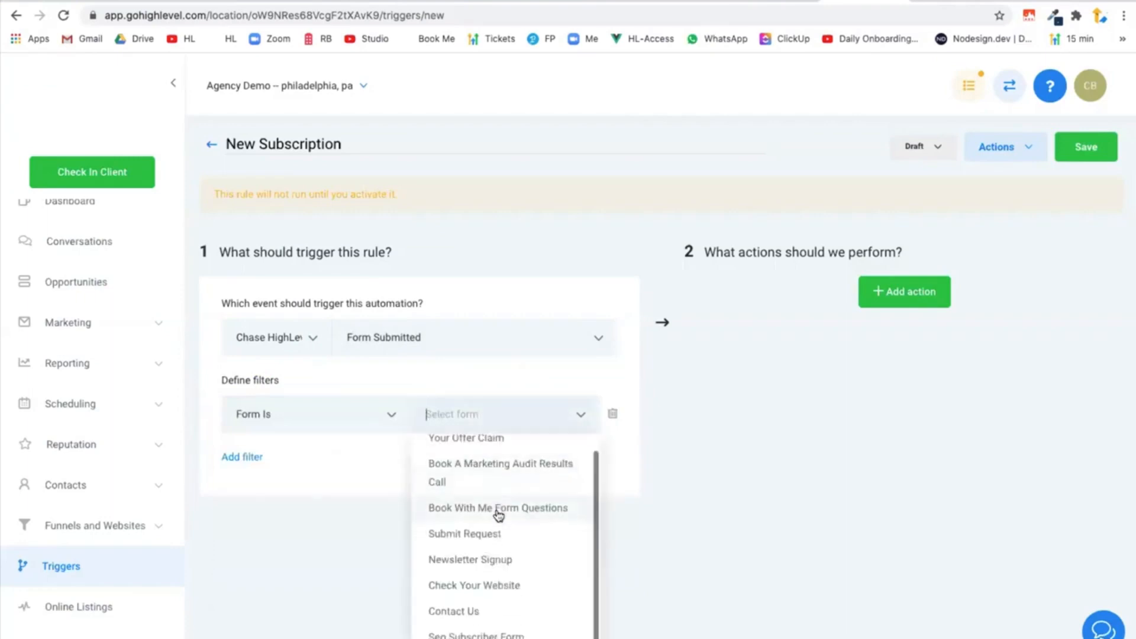
{"action": "left_click", "coordinate": [487, 560]}
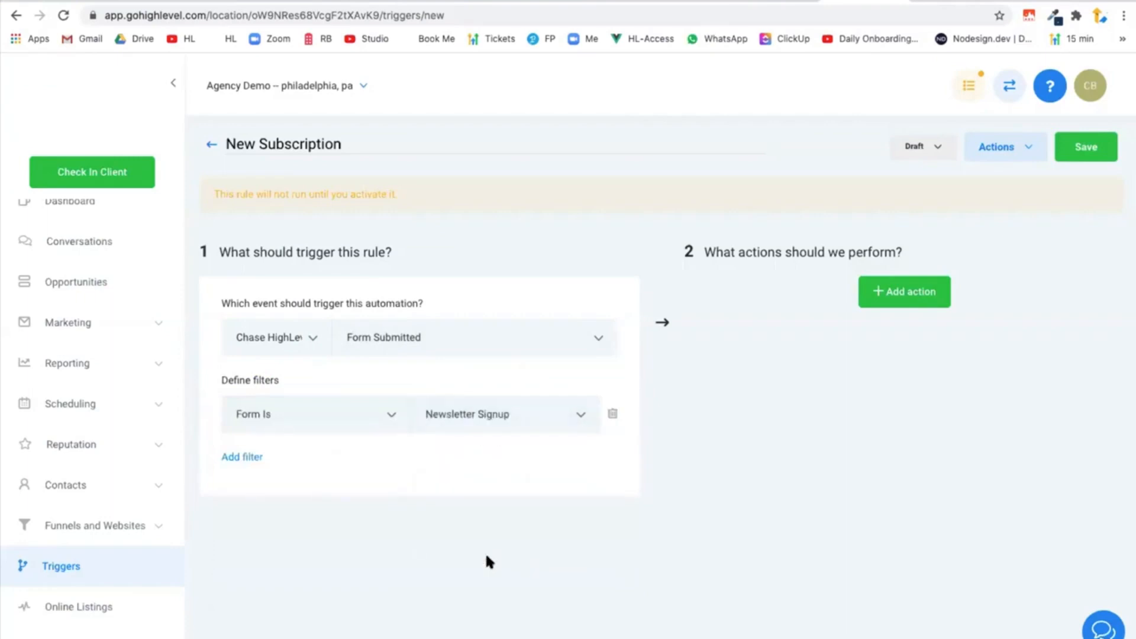
Check the Whimsical flow diagram, then in HighLevel give the trigger an Add Contact Tag action with the tag subscribed.
{"action": "left_click", "coordinate": [771, 3]}
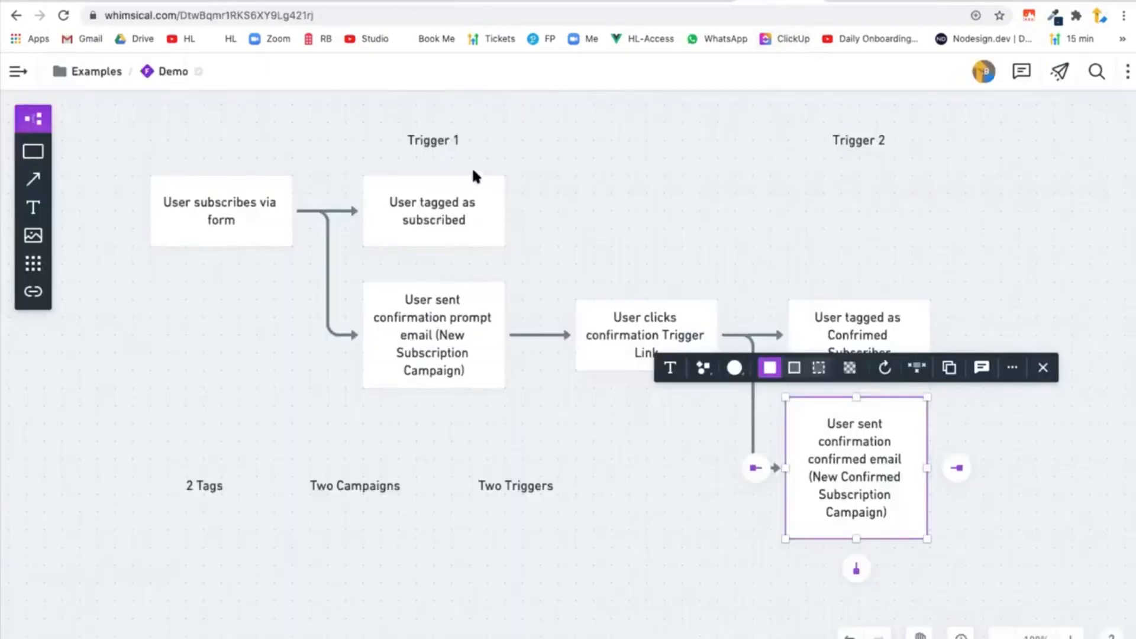
{"action": "left_click", "coordinate": [870, 5]}
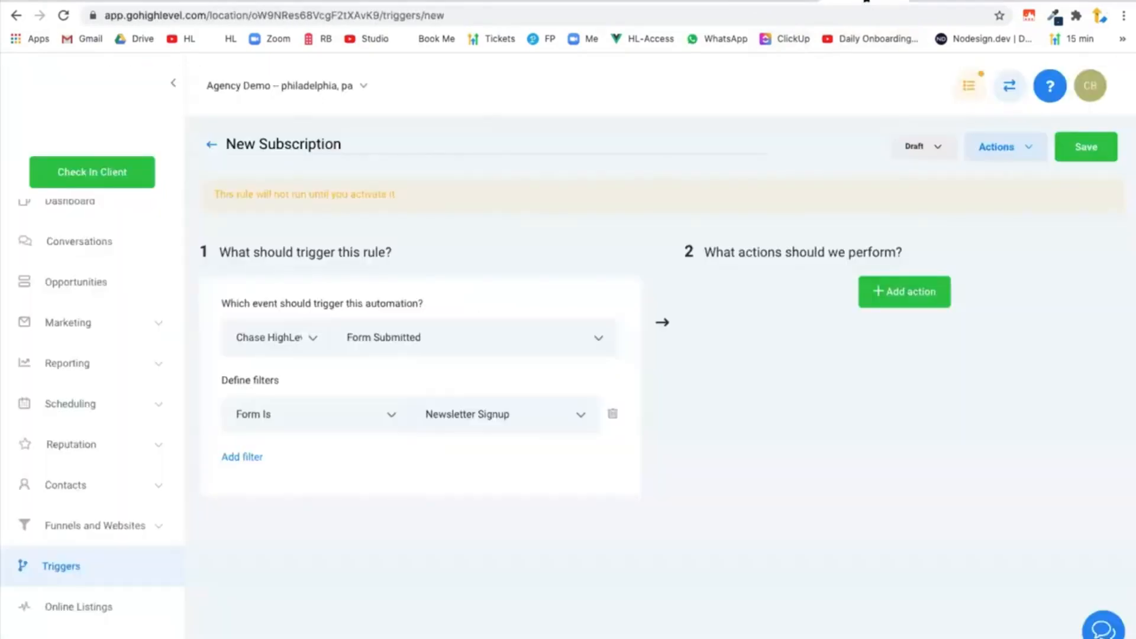
{"action": "left_click", "coordinate": [921, 292]}
{"action": "left_click", "coordinate": [905, 330]}
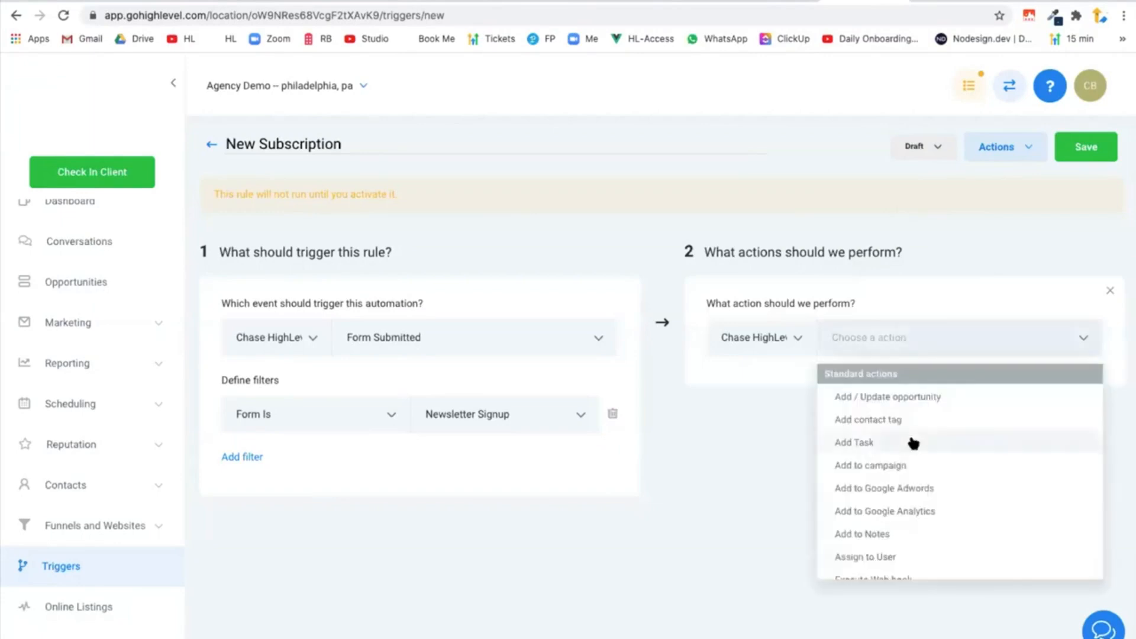
{"action": "left_click", "coordinate": [947, 420]}
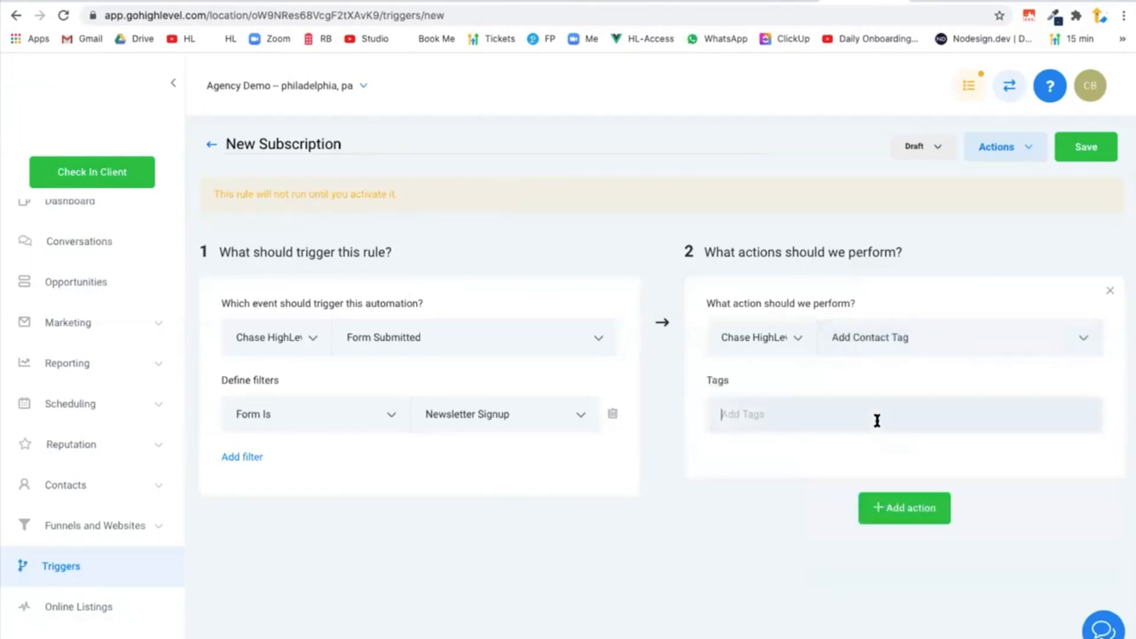
{"action": "left_click", "coordinate": [877, 421]}
{"action": "type", "text": "su"}
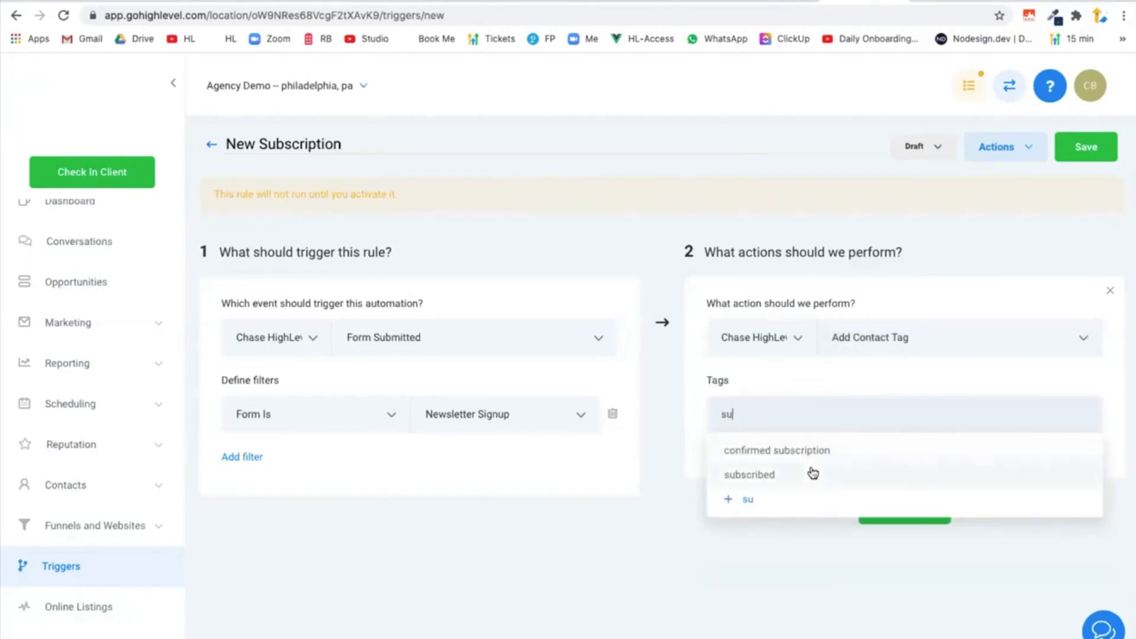
{"action": "left_click", "coordinate": [813, 473]}
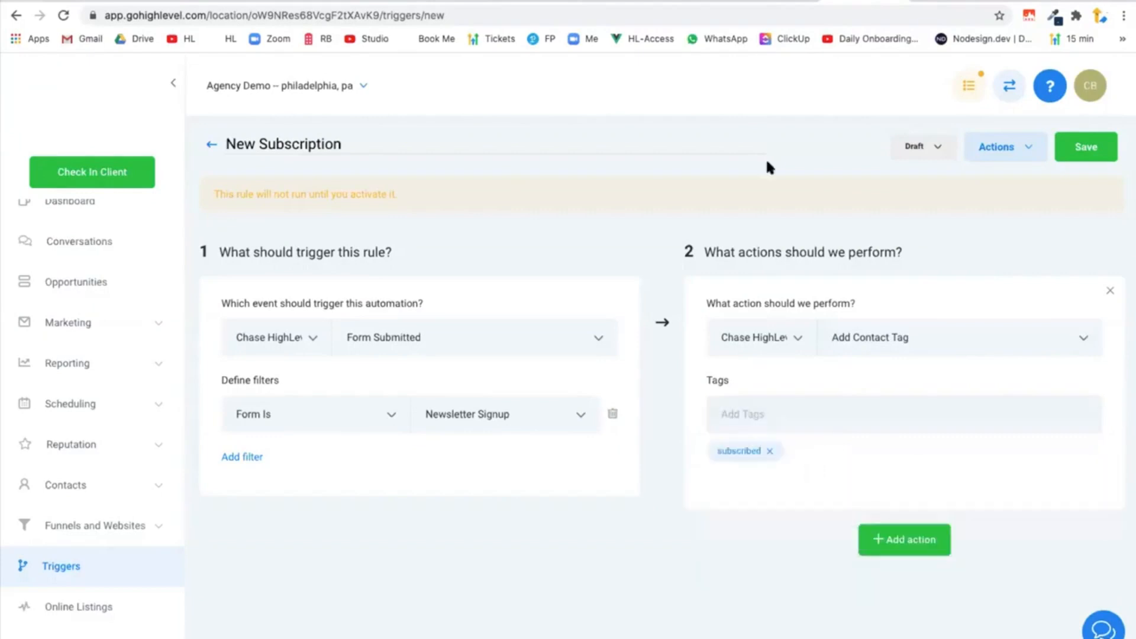
After checking the Whimsical diagram, add a second action in HighLevel, Add To Campaign, with the New Subscription campaign.
{"action": "left_click", "coordinate": [783, 2]}
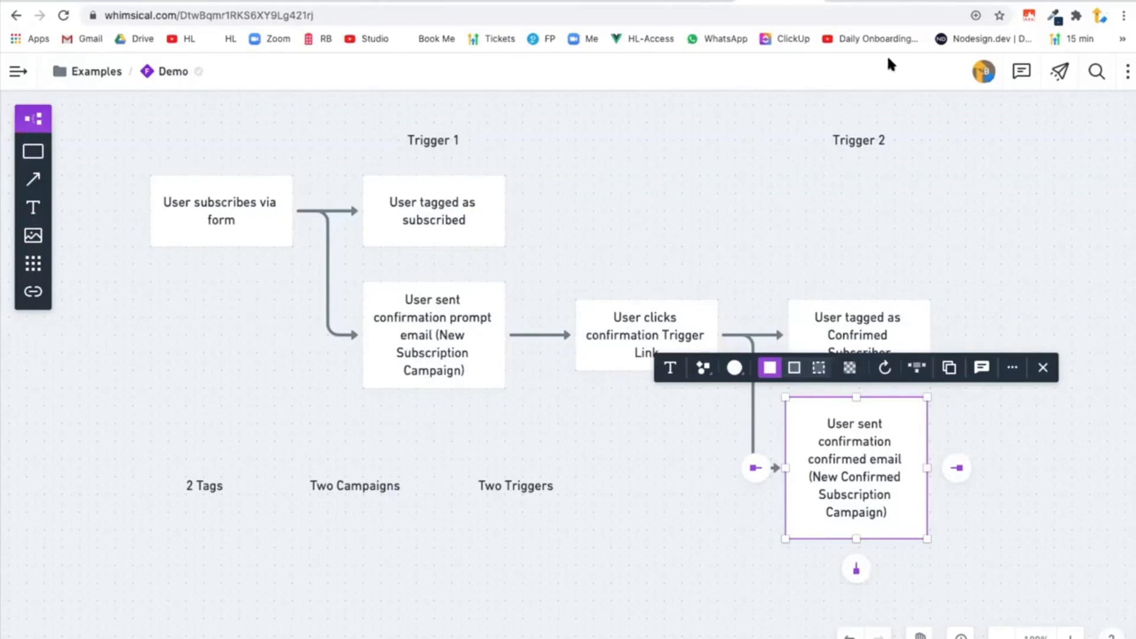
{"action": "left_click", "coordinate": [869, 3]}
{"action": "left_click", "coordinate": [911, 543]}
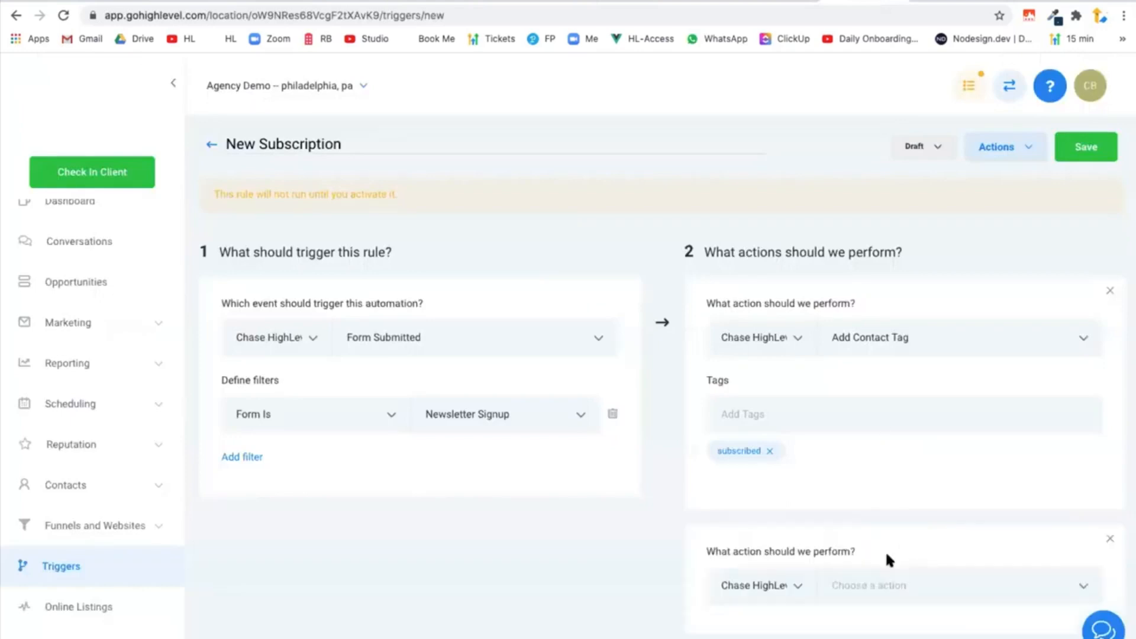
{"action": "scroll", "coordinate": [894, 533], "scroll_direction": "down", "scroll_amount": 2}
{"action": "left_click", "coordinate": [938, 462]}
{"action": "left_click", "coordinate": [931, 326]}
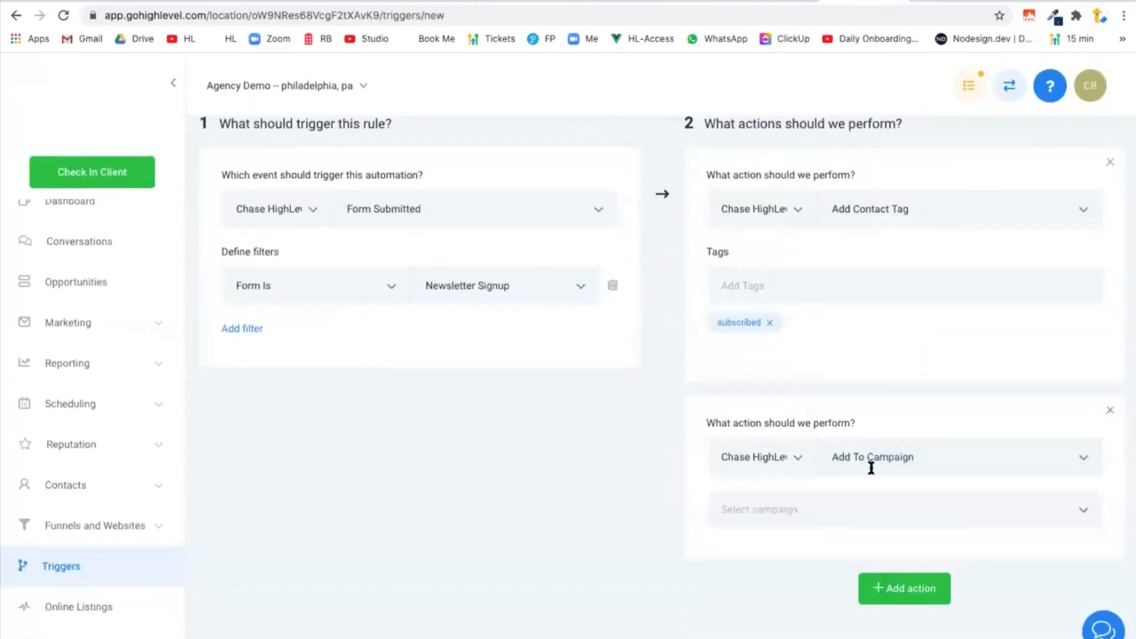
{"action": "left_click", "coordinate": [828, 506]}
{"action": "scroll", "coordinate": [862, 363], "scroll_direction": "down", "scroll_amount": 2}
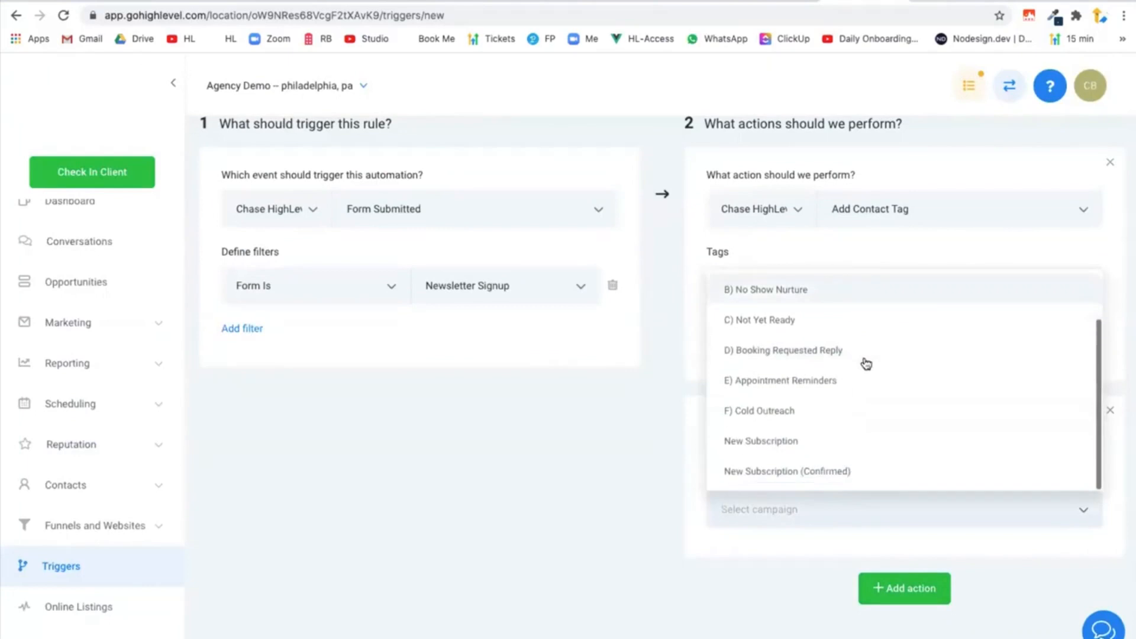
{"action": "left_click", "coordinate": [767, 441]}
Save and activate the New Subscription trigger, and return to the list of triggers.
{"action": "scroll", "coordinate": [970, 379], "scroll_direction": "up", "scroll_amount": 2}
{"action": "left_click", "coordinate": [1085, 148]}
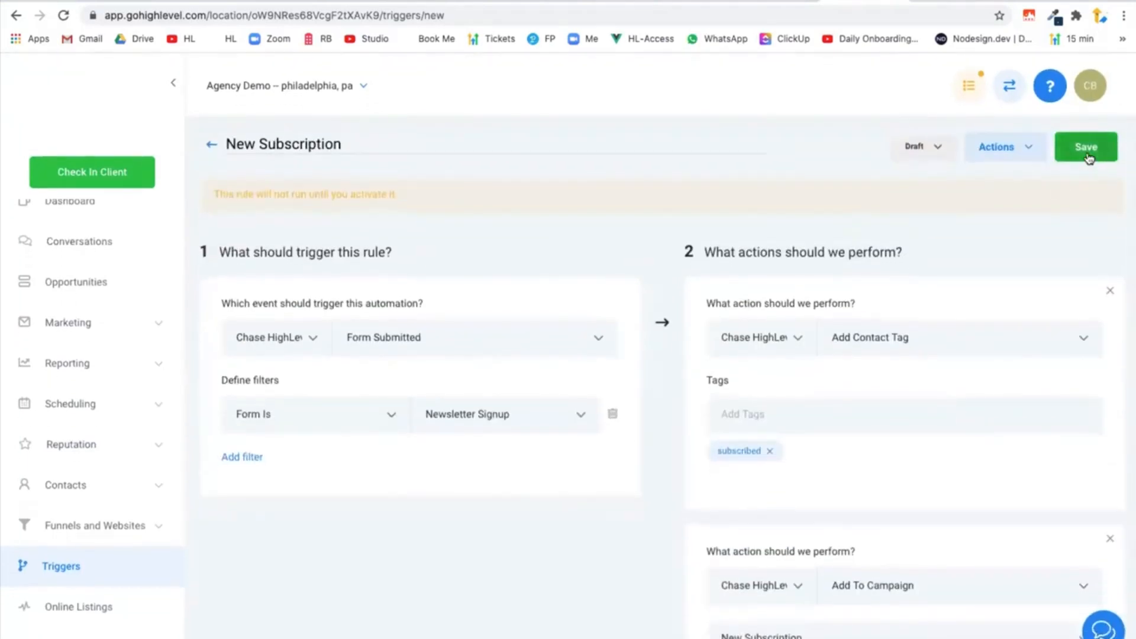
{"action": "left_click", "coordinate": [914, 155]}
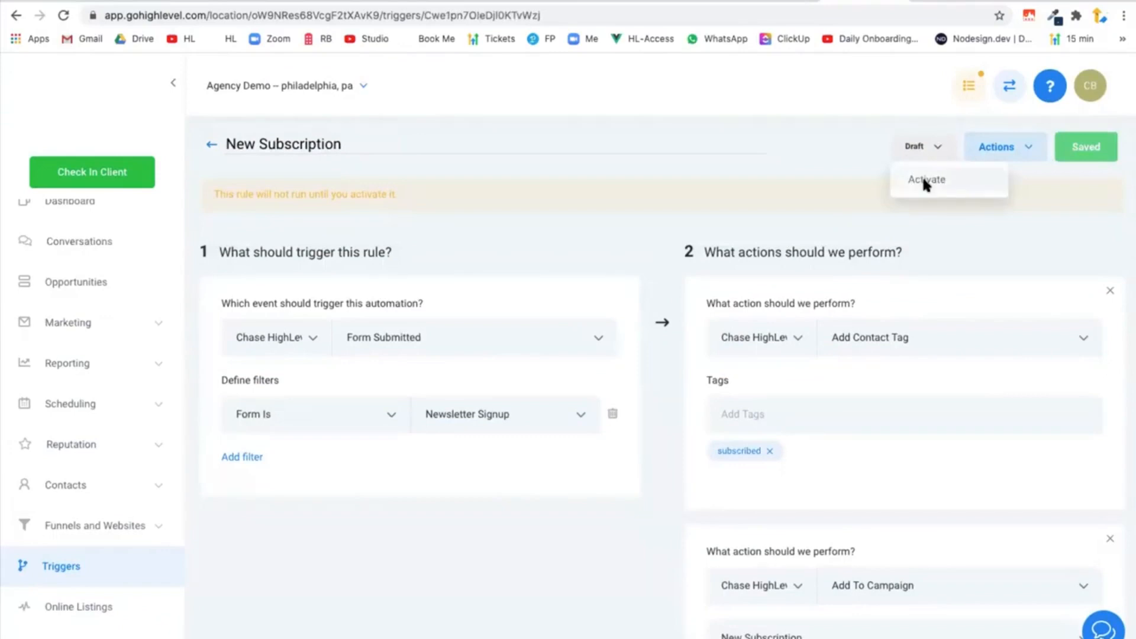
{"action": "left_click", "coordinate": [920, 174]}
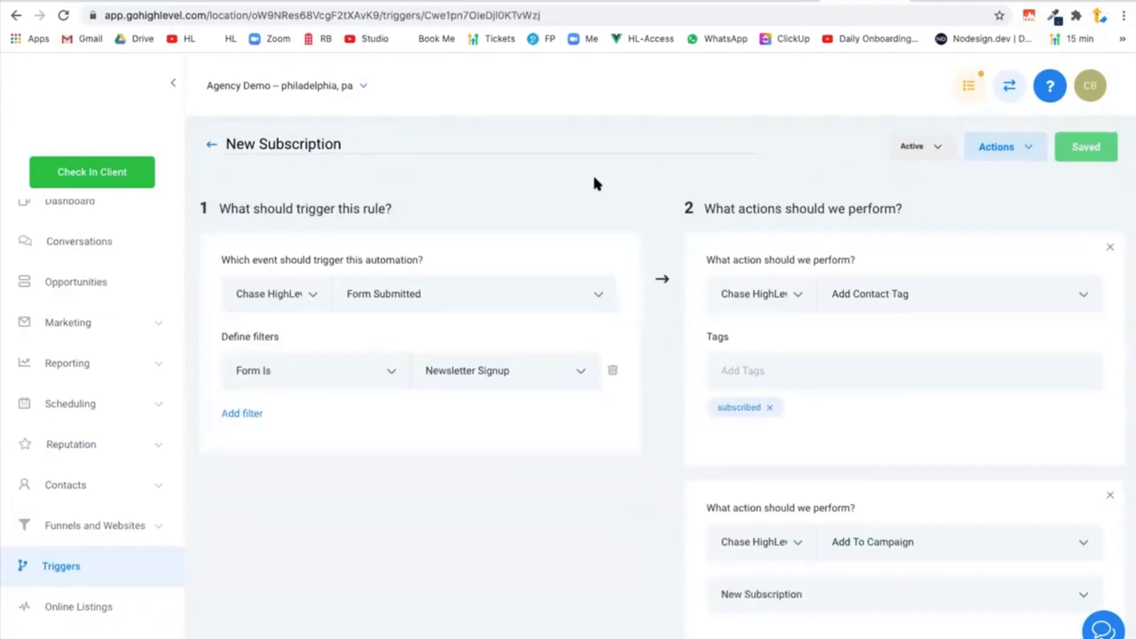
{"action": "left_click", "coordinate": [211, 146]}
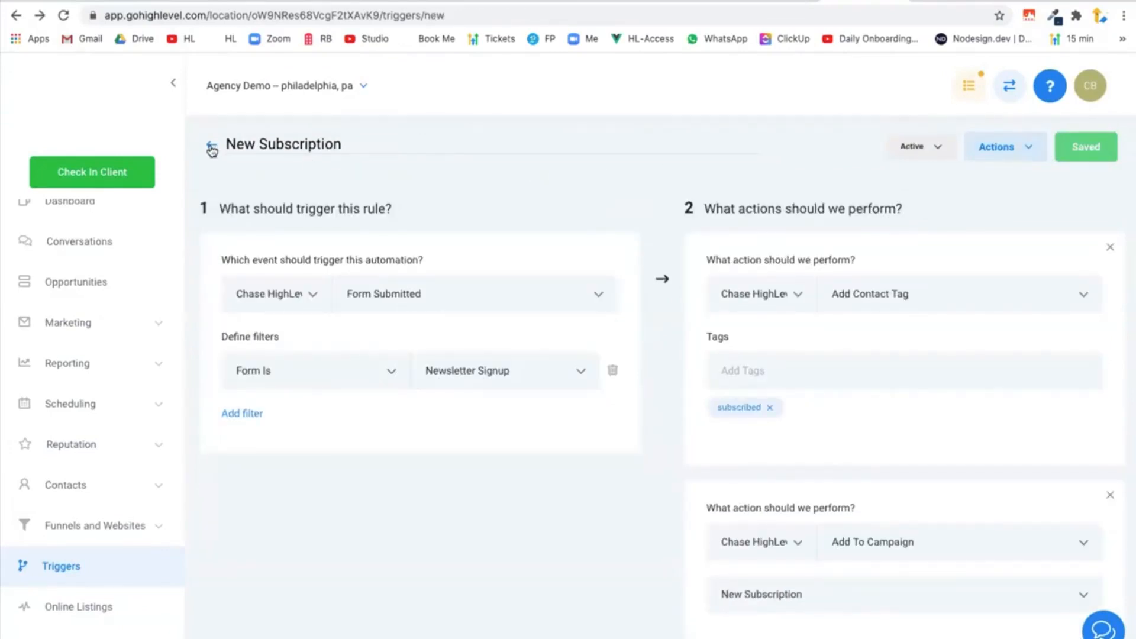
{"action": "left_click", "coordinate": [212, 149]}
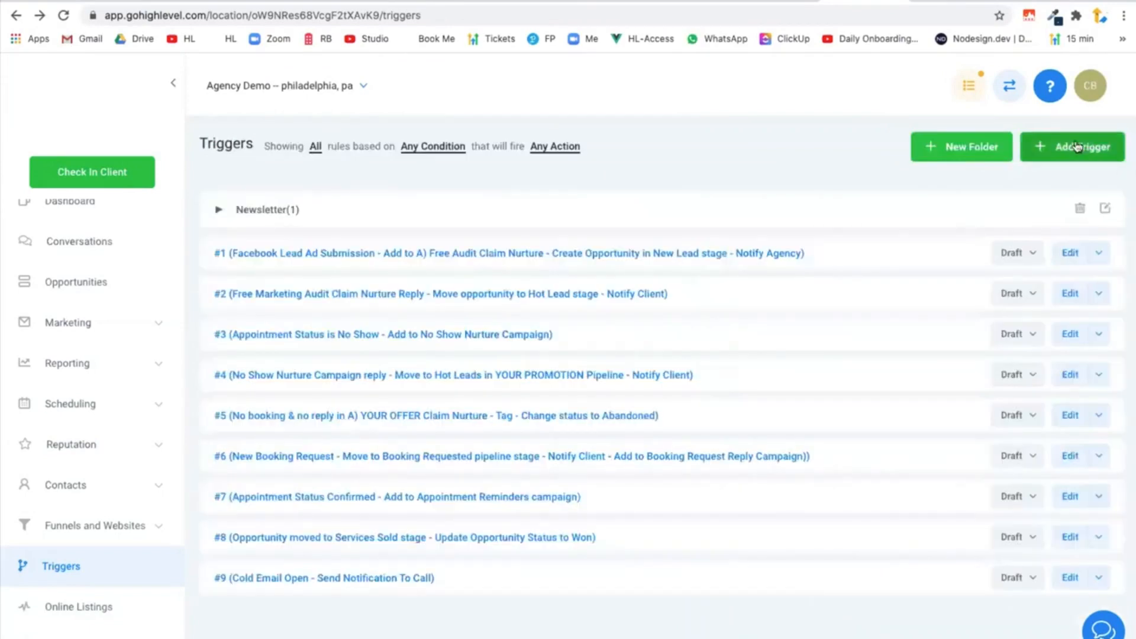
After checking the Whimsical diagram, create a HighLevel trigger named Newsletter Confirmation Trigger Link Clicked in the Newsletter folder.
{"action": "left_click", "coordinate": [1043, 149]}
{"action": "left_click", "coordinate": [579, 193]}
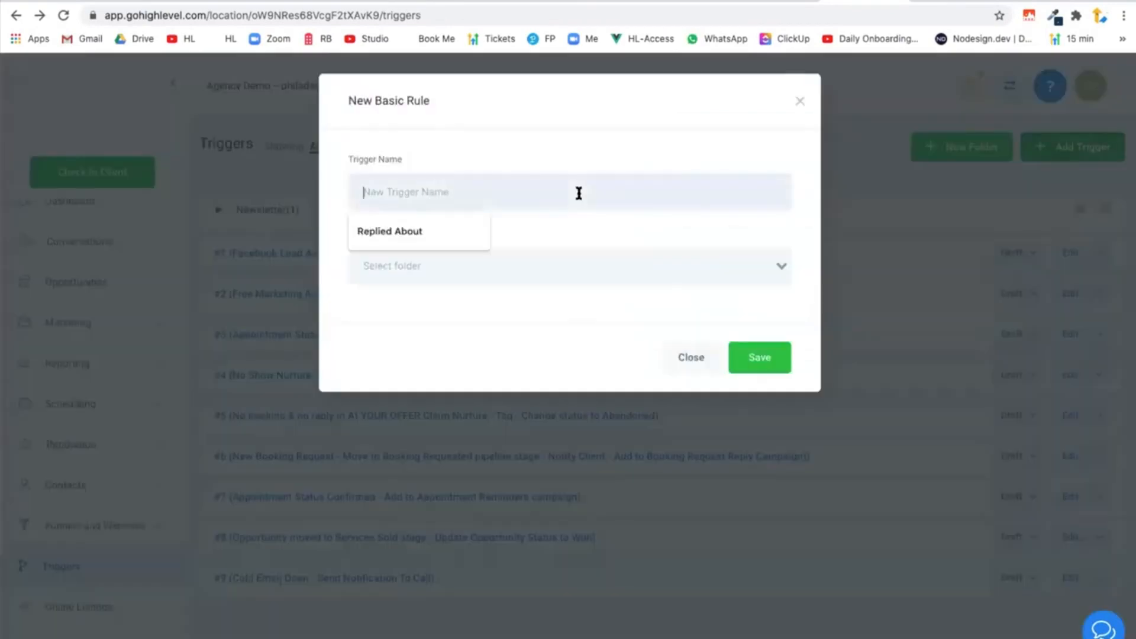
{"action": "left_click", "coordinate": [778, 2]}
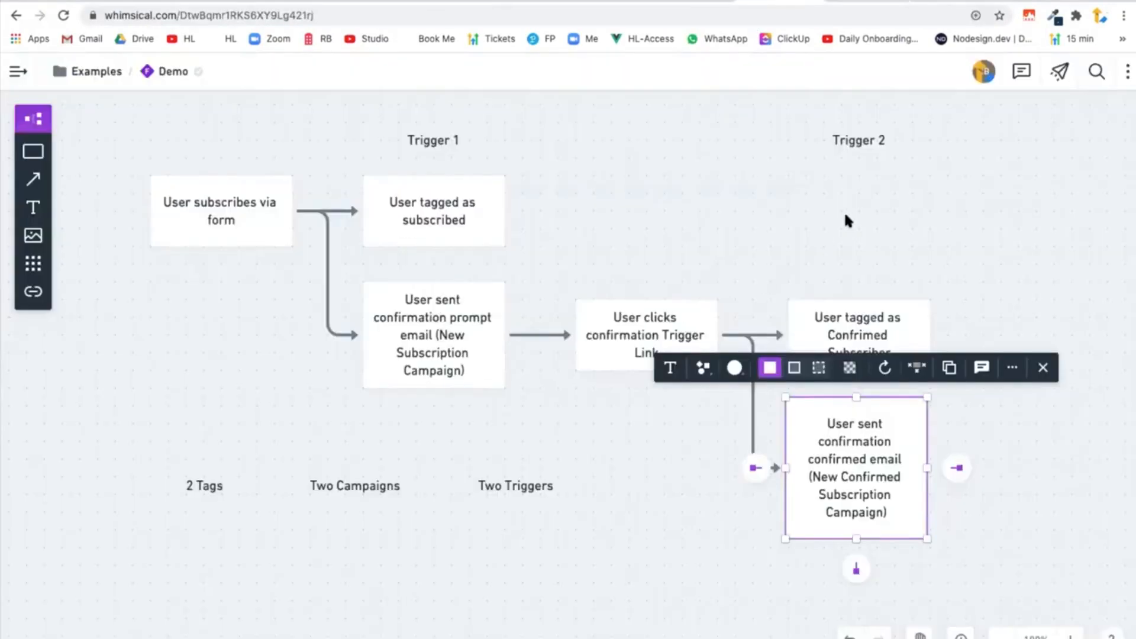
{"action": "left_click", "coordinate": [826, 241]}
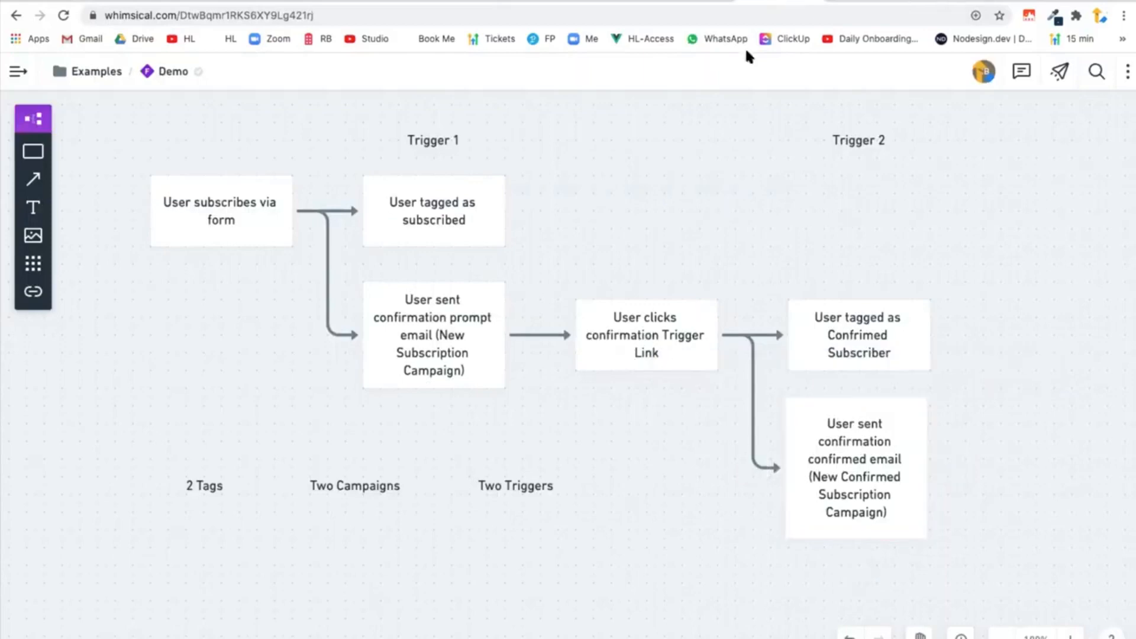
{"action": "left_click", "coordinate": [841, 3]}
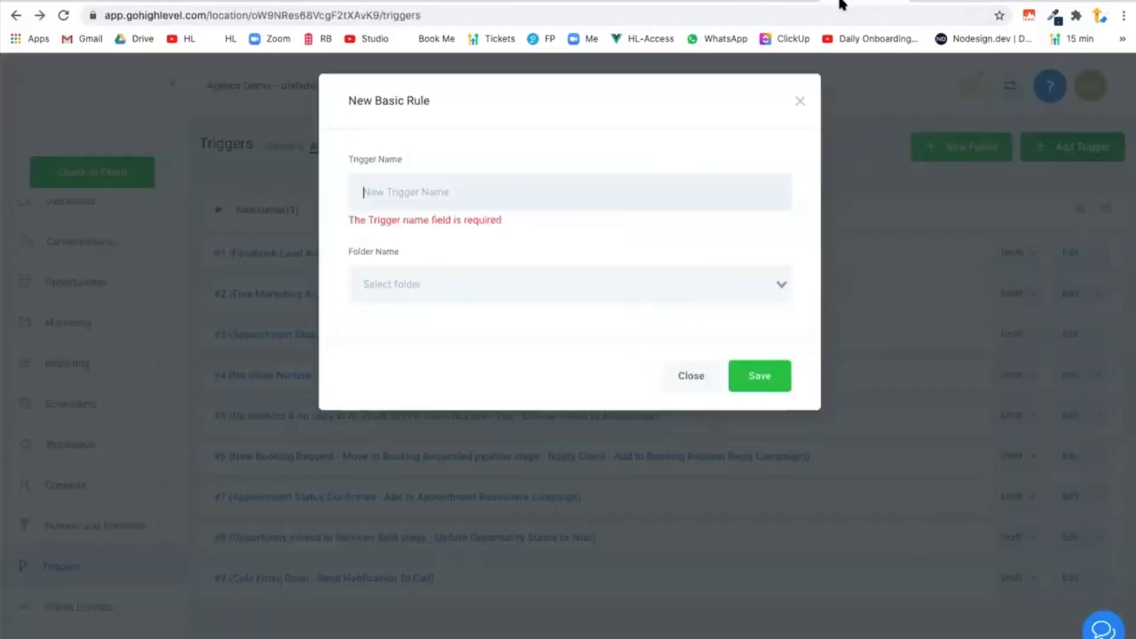
{"action": "left_click", "coordinate": [430, 205]}
{"action": "type", "text": "Newsletter"}
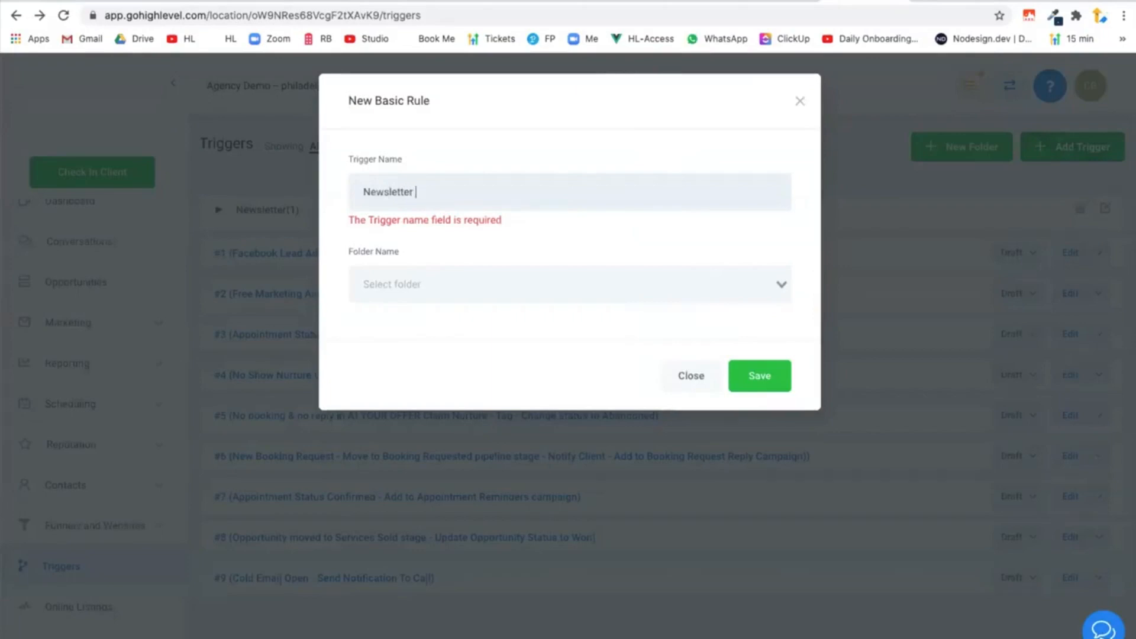
{"action": "type", "text": " Confirmation Trigger Link Clicked"}
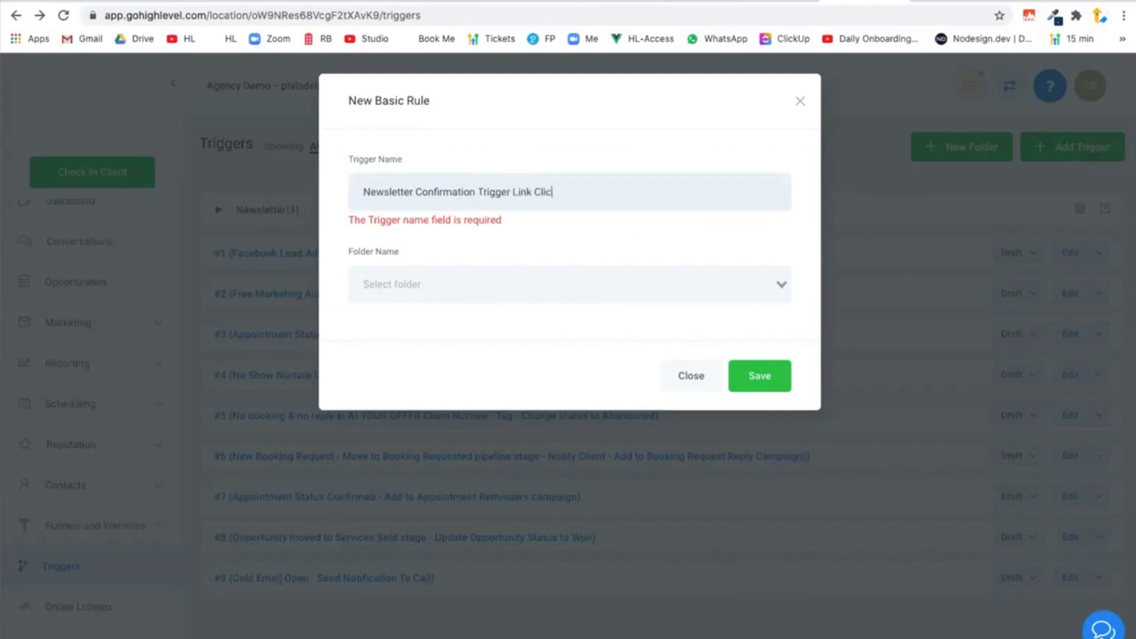
{"action": "left_click", "coordinate": [406, 279]}
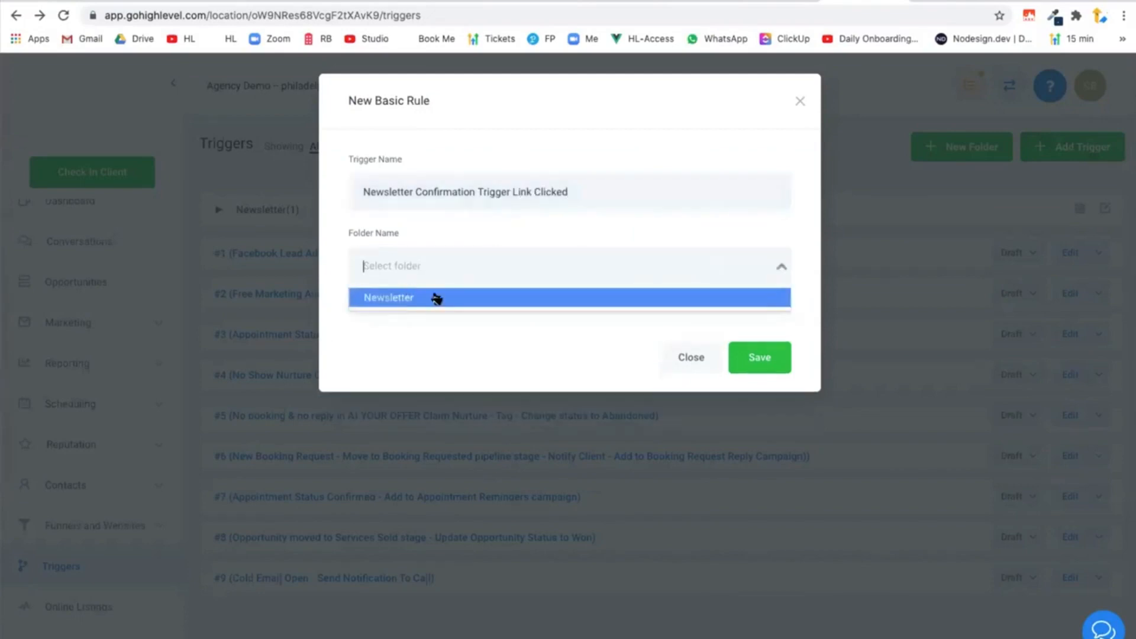
{"action": "left_click", "coordinate": [435, 297]}
{"action": "left_click", "coordinate": [755, 351]}
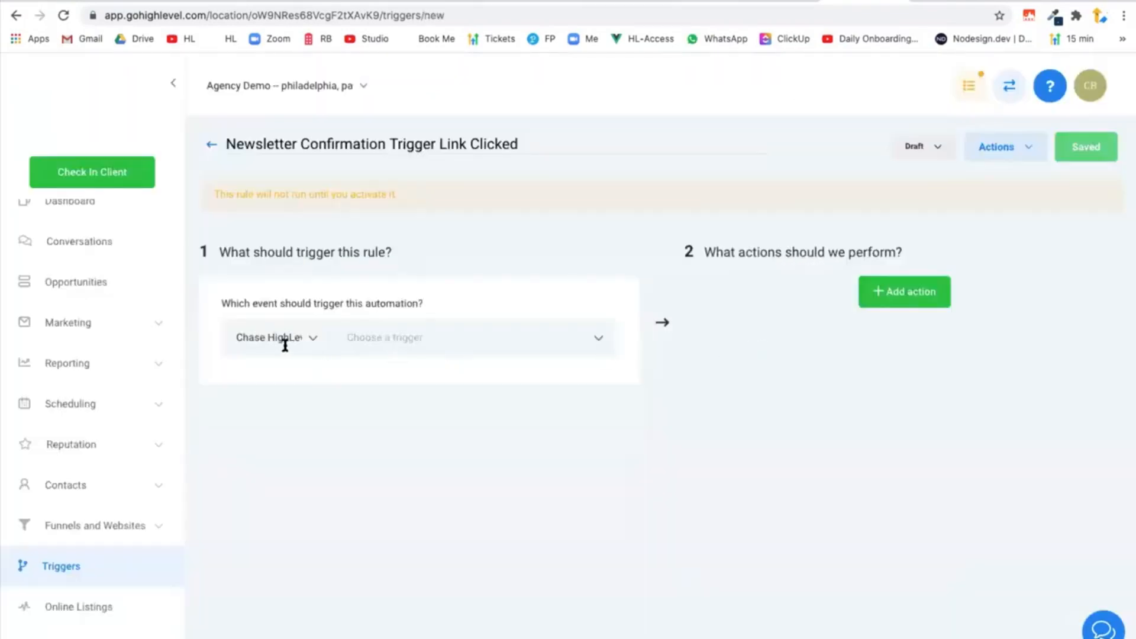
Set the trigger's event to Trigger Link Clicked and filter it by the trigger link Newsletter Sub Confirmed.
{"action": "left_click", "coordinate": [431, 339]}
{"action": "scroll", "coordinate": [461, 459], "scroll_direction": "down", "scroll_amount": 5}
{"action": "scroll", "coordinate": [466, 461], "scroll_direction": "down", "scroll_amount": 4}
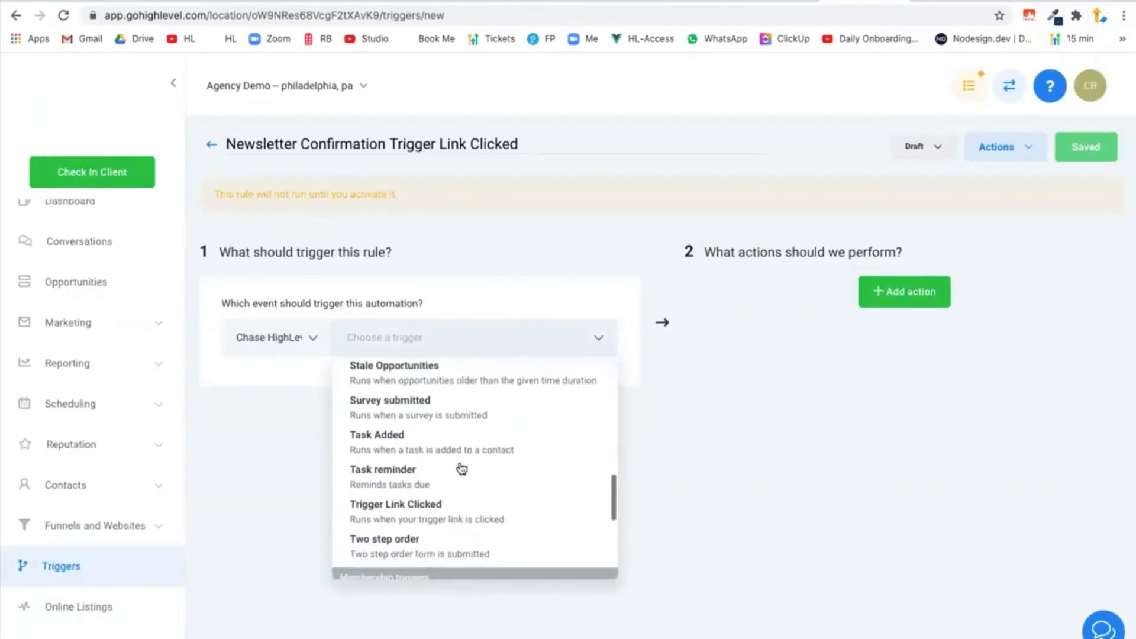
{"action": "left_click", "coordinate": [432, 507]}
{"action": "left_click", "coordinate": [252, 385]}
{"action": "left_click", "coordinate": [381, 414]}
{"action": "left_click", "coordinate": [367, 470]}
{"action": "left_click", "coordinate": [463, 447]}
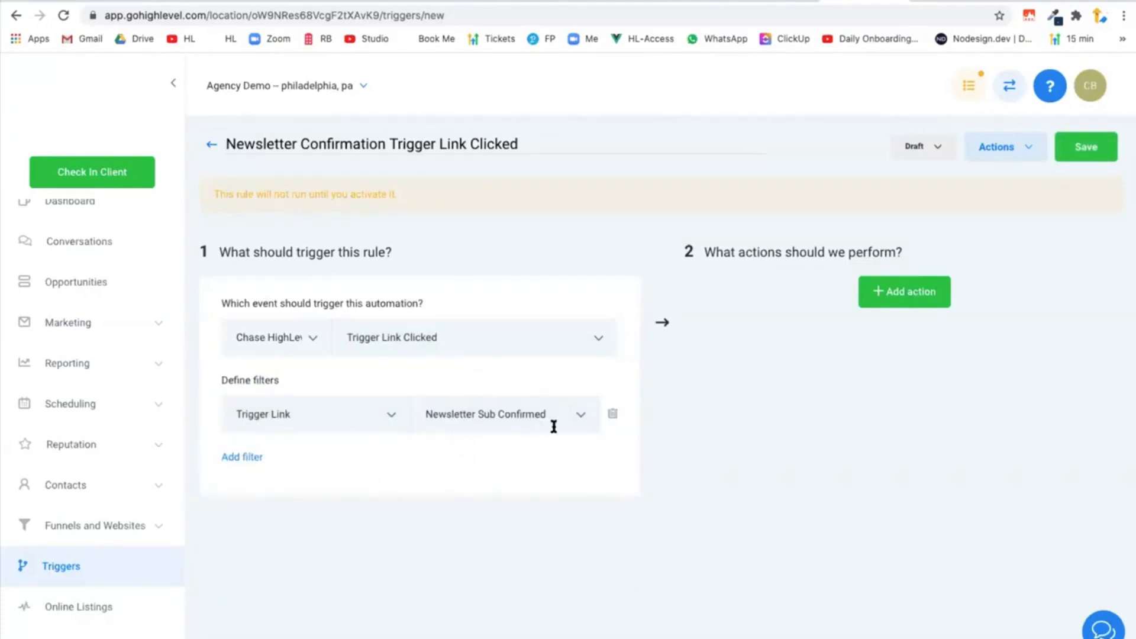
Check the Whimsical flow diagram, then in HighLevel add an Add Contact Tag action with the tag confirmed subscription.
{"action": "left_click", "coordinate": [779, 1]}
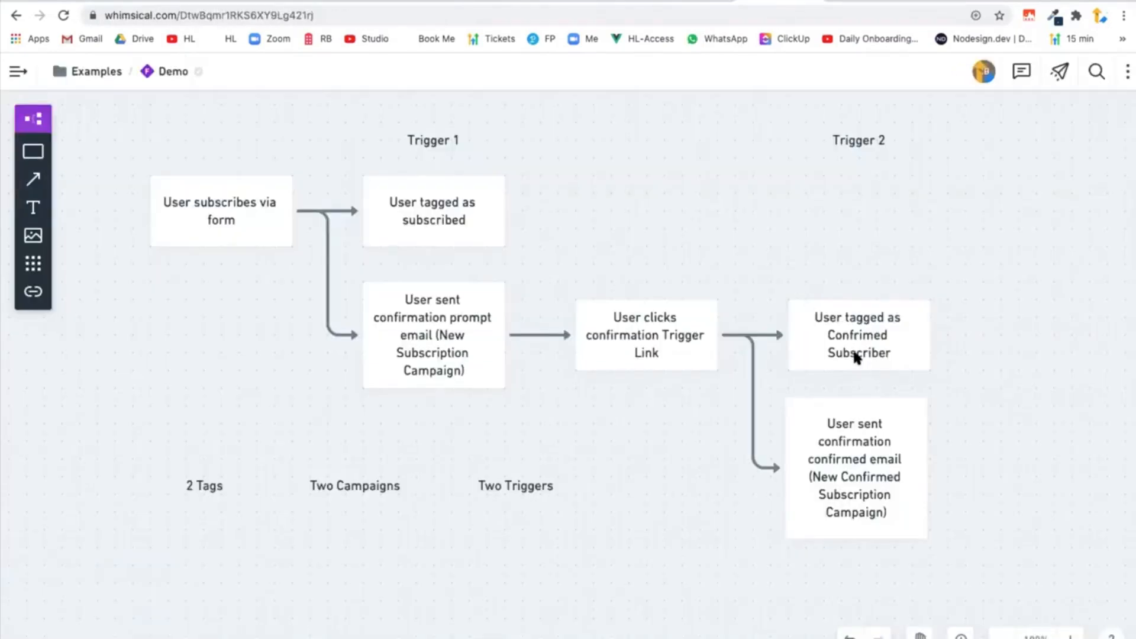
{"action": "left_click", "coordinate": [881, 3]}
{"action": "left_click", "coordinate": [906, 292]}
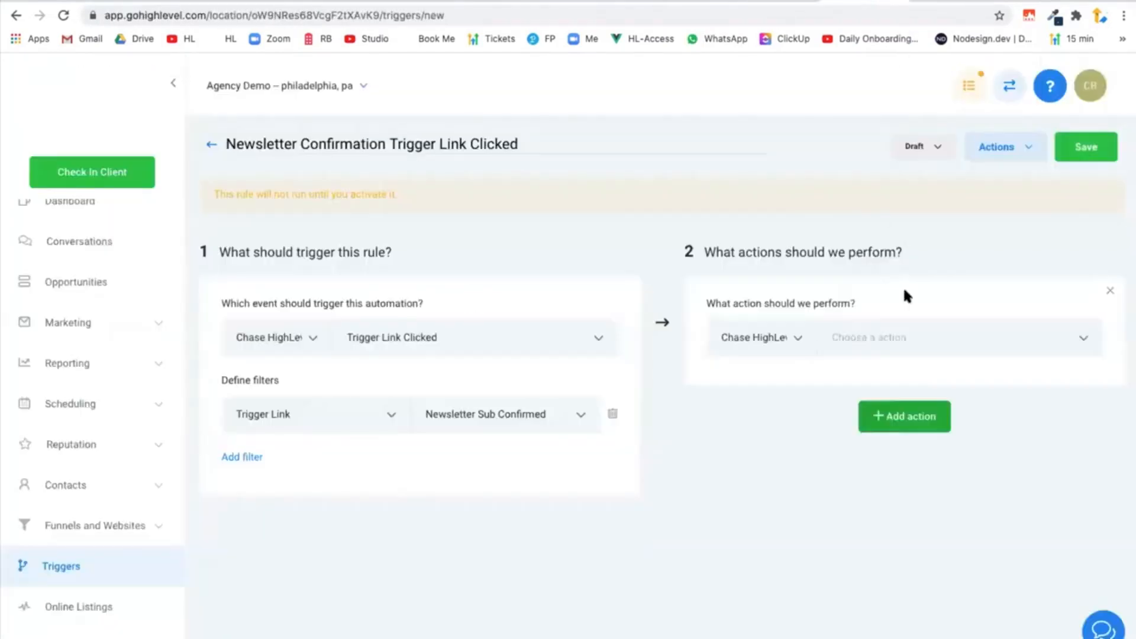
{"action": "left_click", "coordinate": [889, 325]}
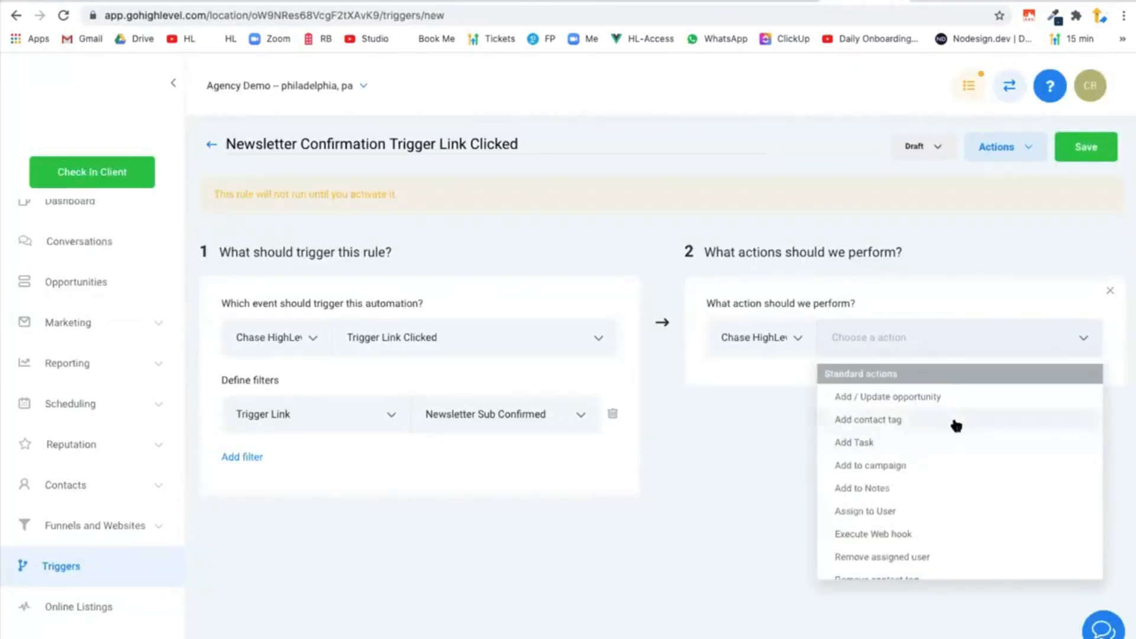
{"action": "left_click", "coordinate": [955, 421]}
{"action": "left_click", "coordinate": [913, 417]}
{"action": "type", "text": "su"}
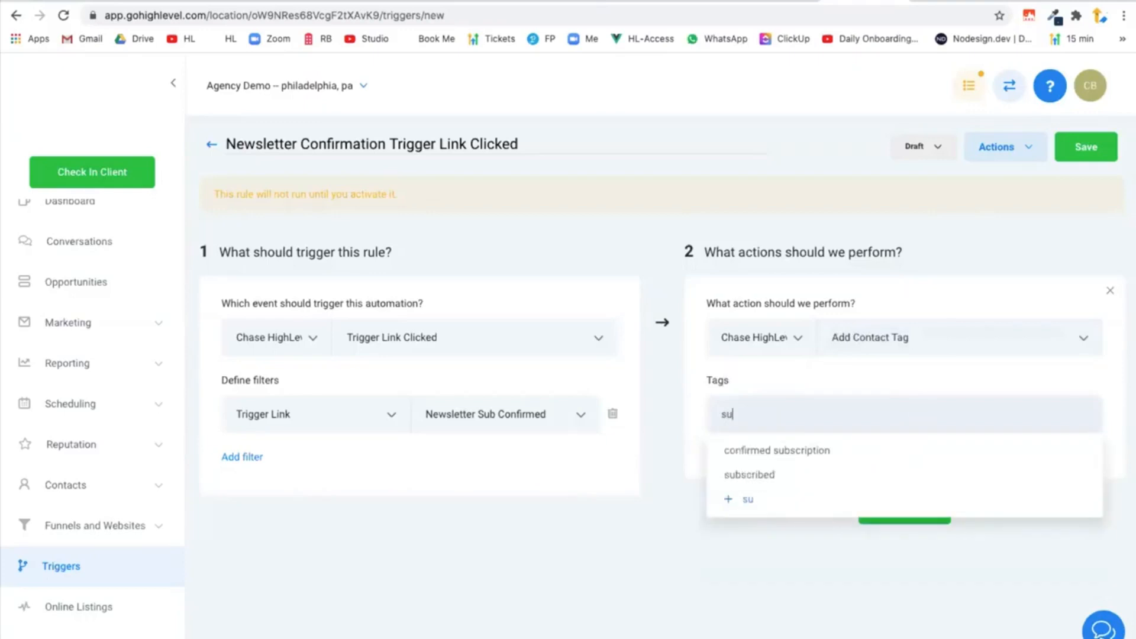
{"action": "left_click", "coordinate": [881, 451]}
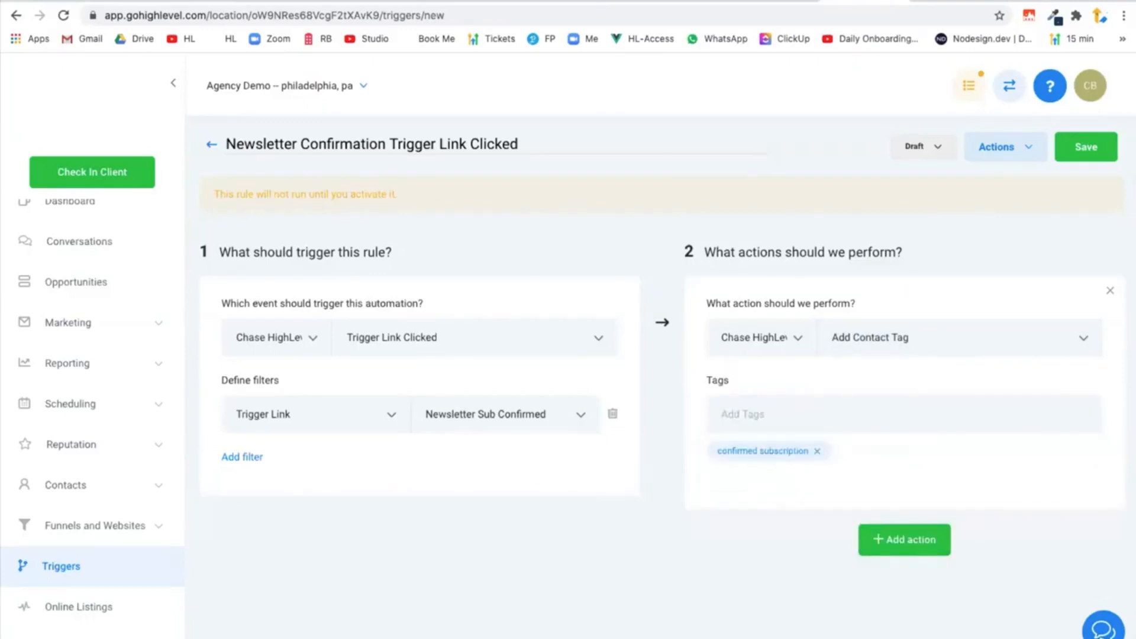
Consult the Whimsical diagram again, then in HighLevel add a second action, Add To Campaign, with the New Subscription (Confirmed) campaign.
{"action": "left_click", "coordinate": [776, 1]}
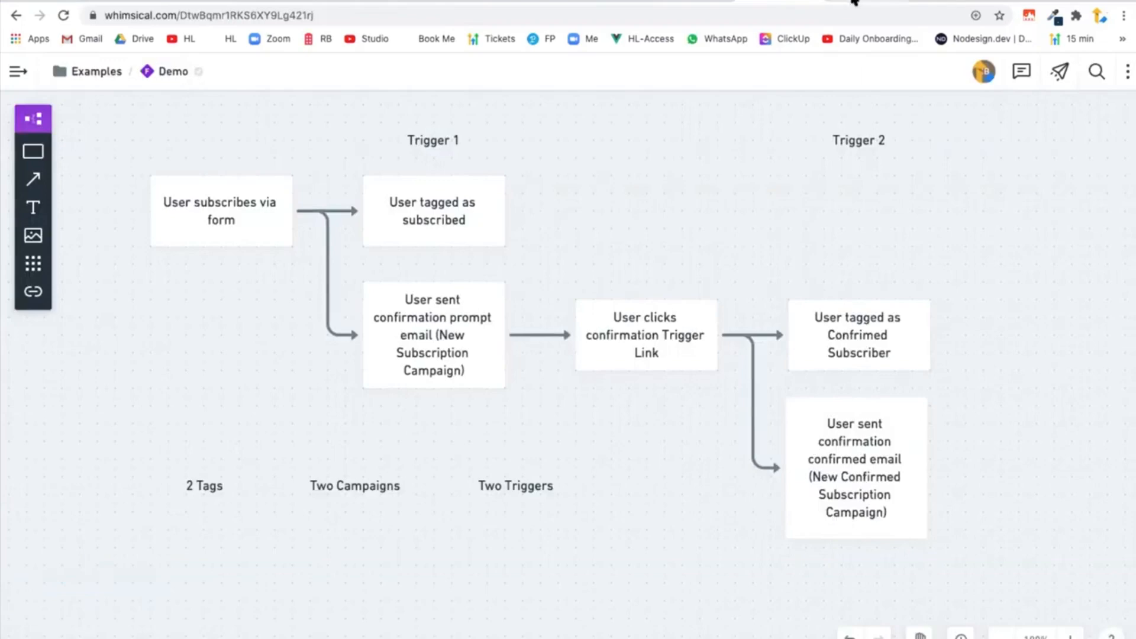
{"action": "left_click", "coordinate": [853, 7]}
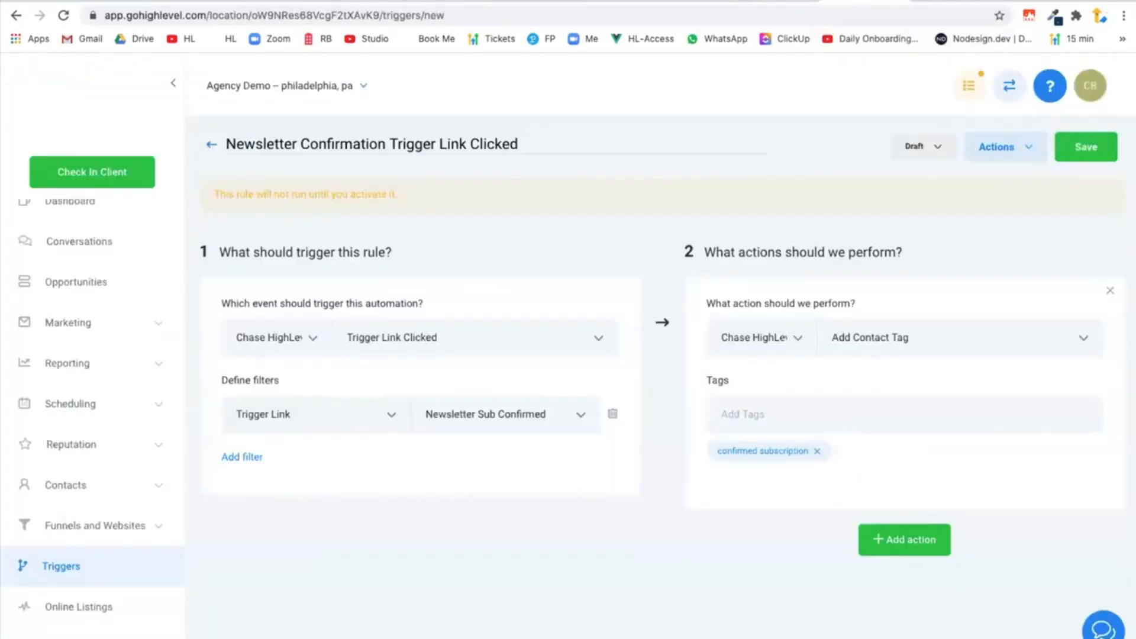
{"action": "left_click", "coordinate": [780, 6]}
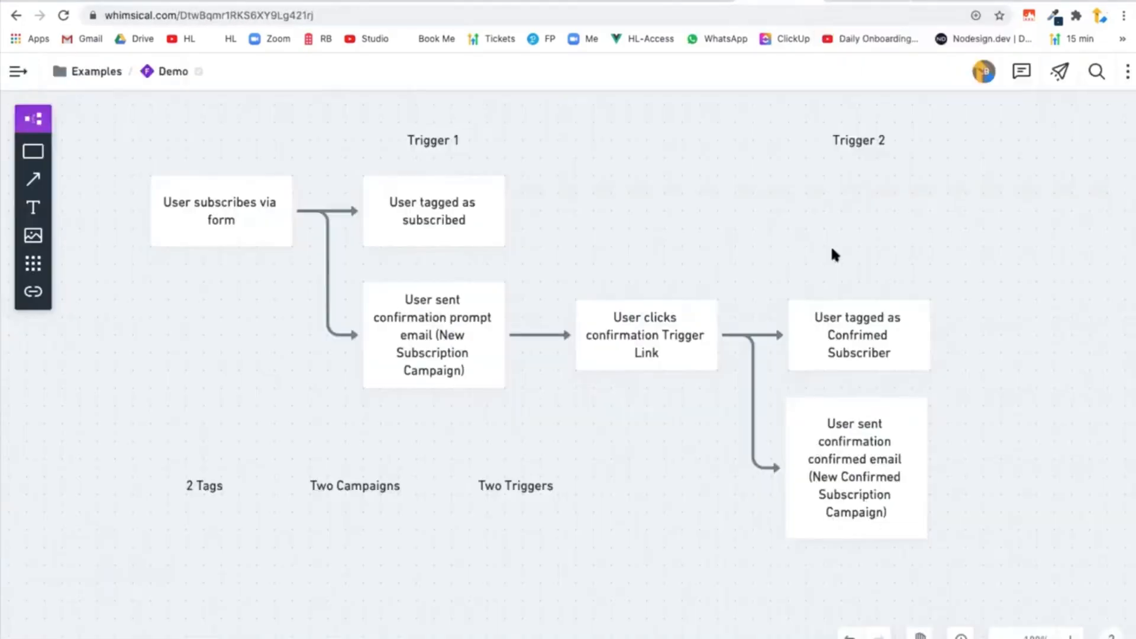
{"action": "left_click", "coordinate": [855, 4]}
{"action": "left_click", "coordinate": [896, 538]}
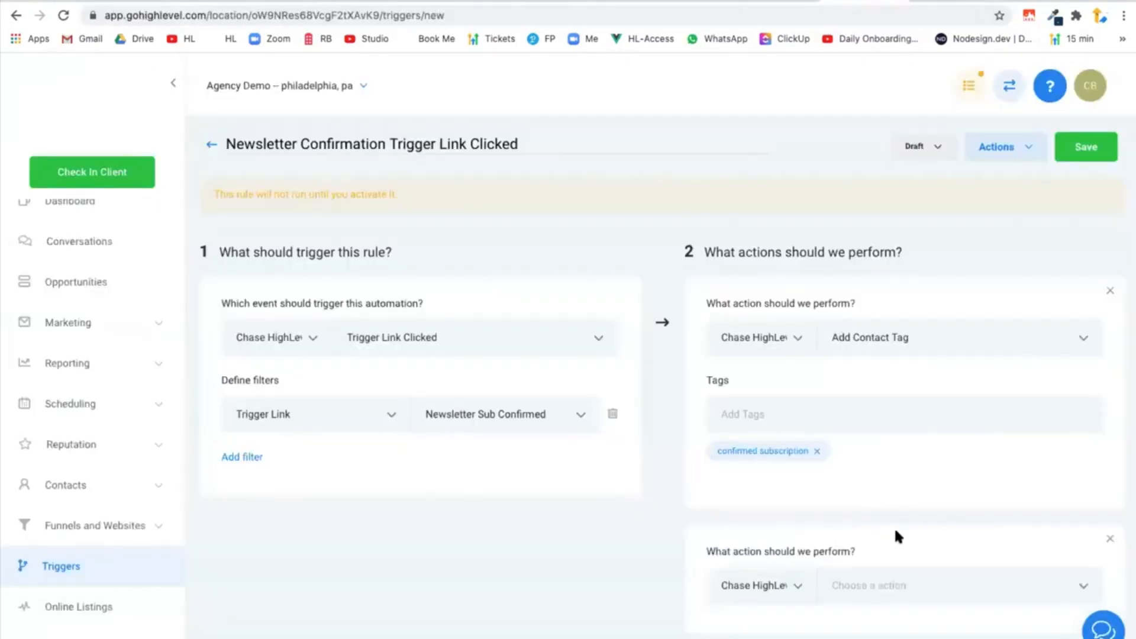
{"action": "scroll", "coordinate": [894, 533], "scroll_direction": "down", "scroll_amount": 2}
{"action": "left_click", "coordinate": [920, 461]}
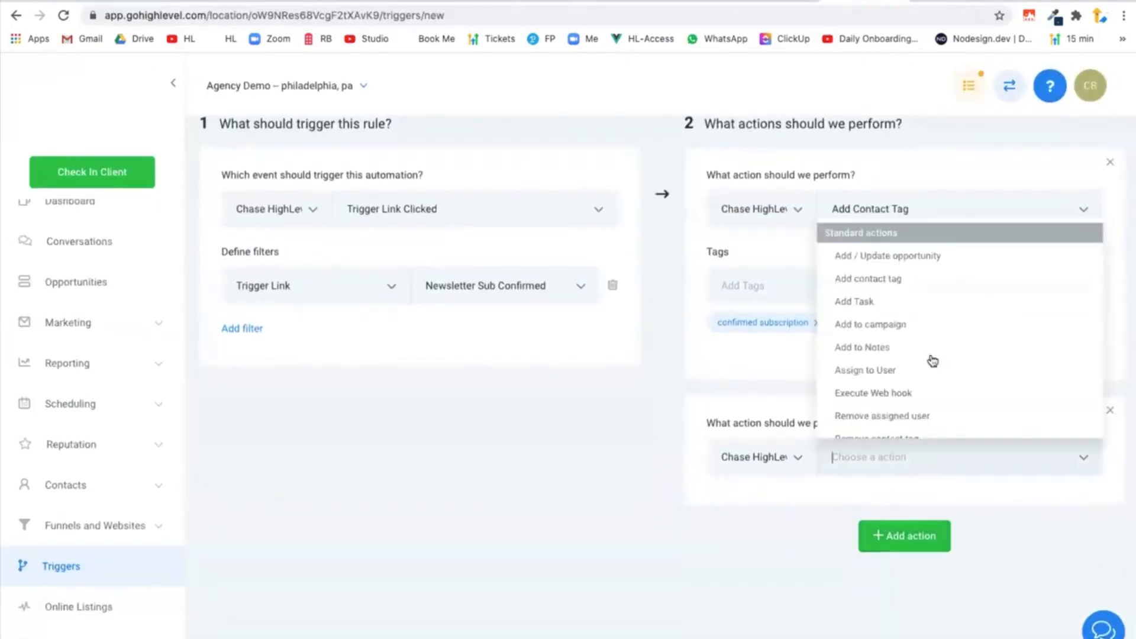
{"action": "left_click", "coordinate": [939, 324]}
{"action": "left_click", "coordinate": [838, 515]}
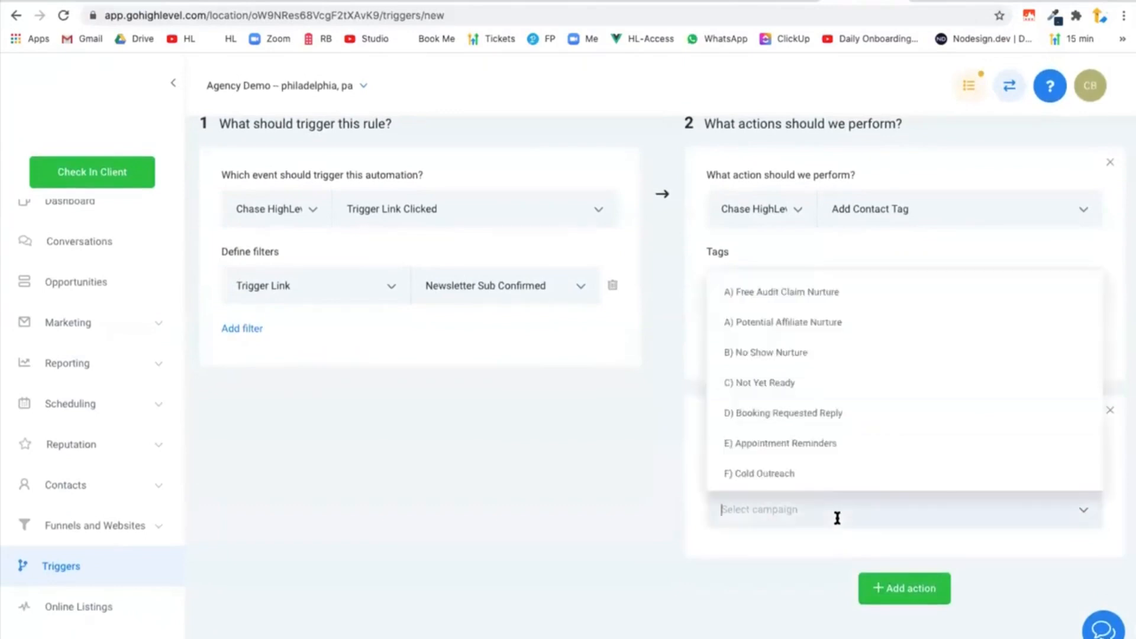
{"action": "scroll", "coordinate": [835, 414], "scroll_direction": "down", "scroll_amount": 3}
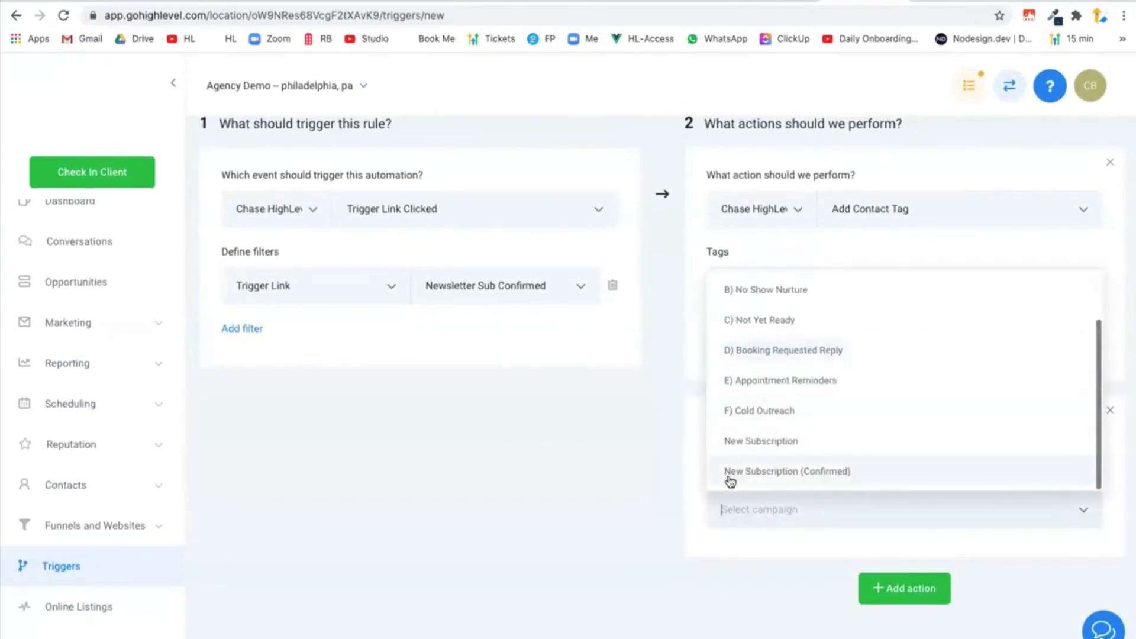
{"action": "left_click", "coordinate": [828, 471]}
Save the Newsletter Confirmation Trigger Link Clicked trigger and switch it from draft to active.
{"action": "scroll", "coordinate": [735, 487], "scroll_direction": "up", "scroll_amount": 3}
{"action": "left_click", "coordinate": [1095, 153]}
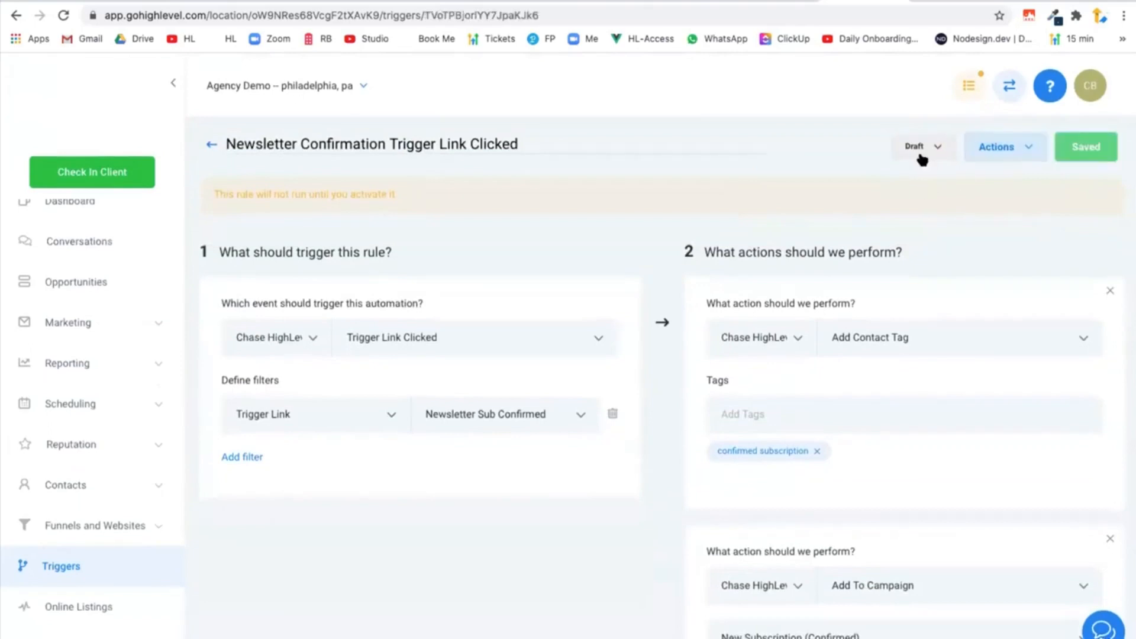
{"action": "left_click", "coordinate": [921, 153]}
{"action": "left_click", "coordinate": [919, 177]}
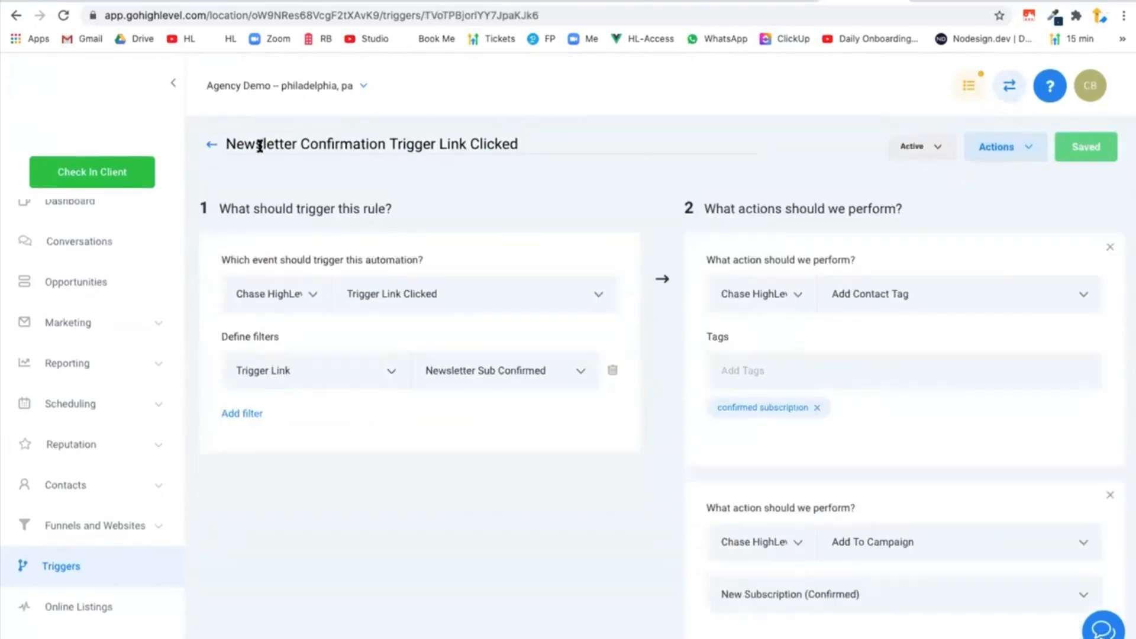
Open the Newsletter Signup form in the form builder.
{"action": "left_click", "coordinate": [86, 328]}
{"action": "left_click", "coordinate": [52, 450]}
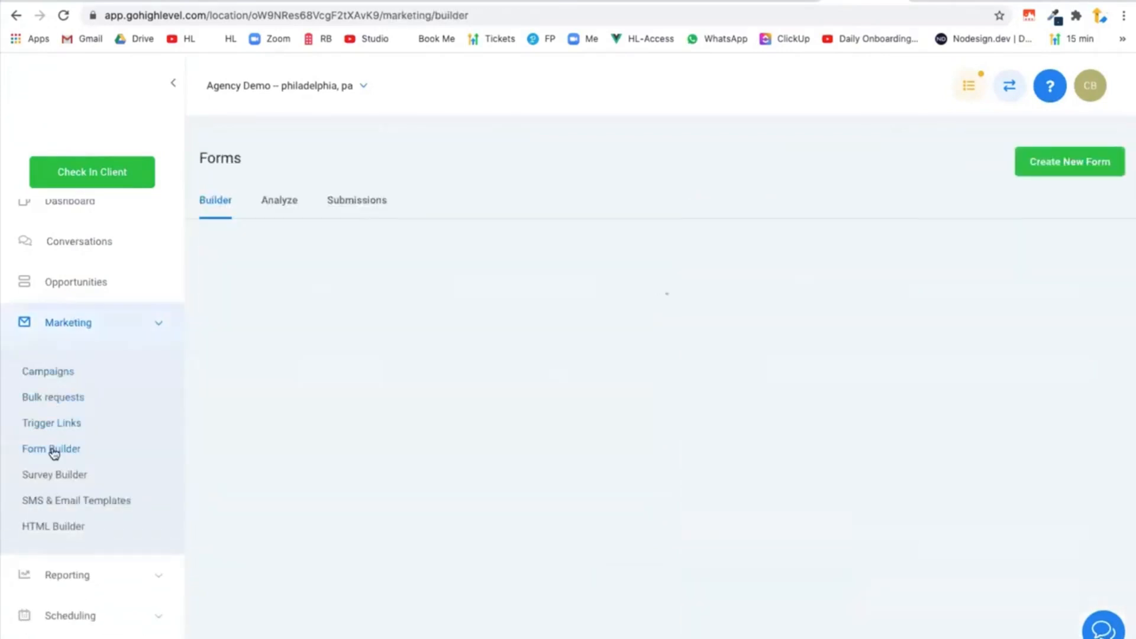
{"action": "scroll", "coordinate": [477, 491], "scroll_direction": "down", "scroll_amount": 2}
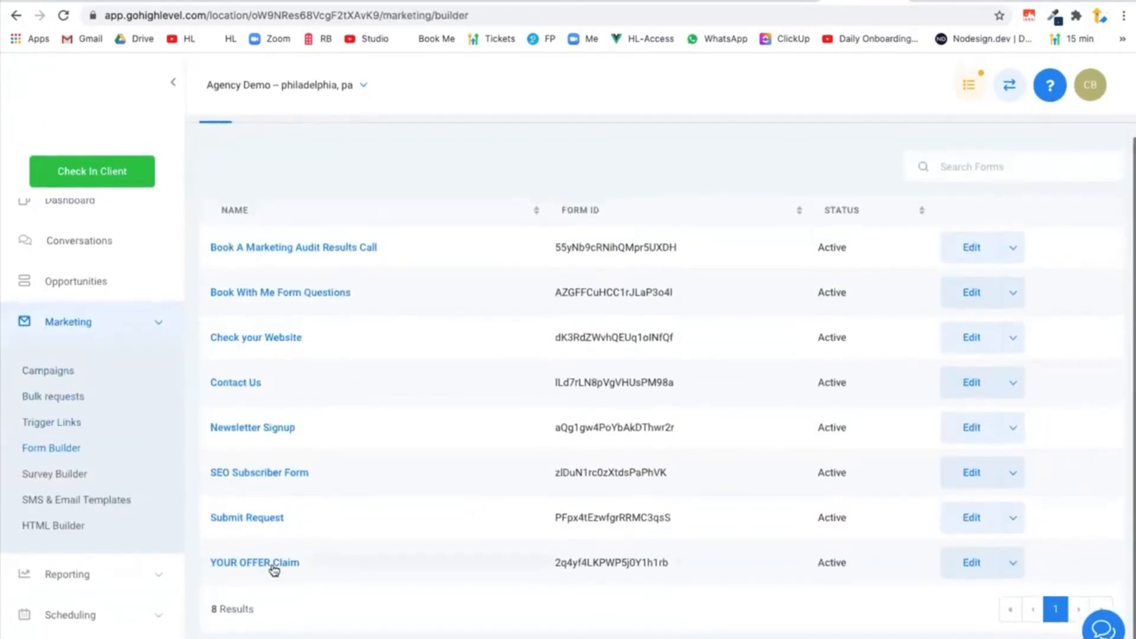
{"action": "left_click", "coordinate": [261, 428]}
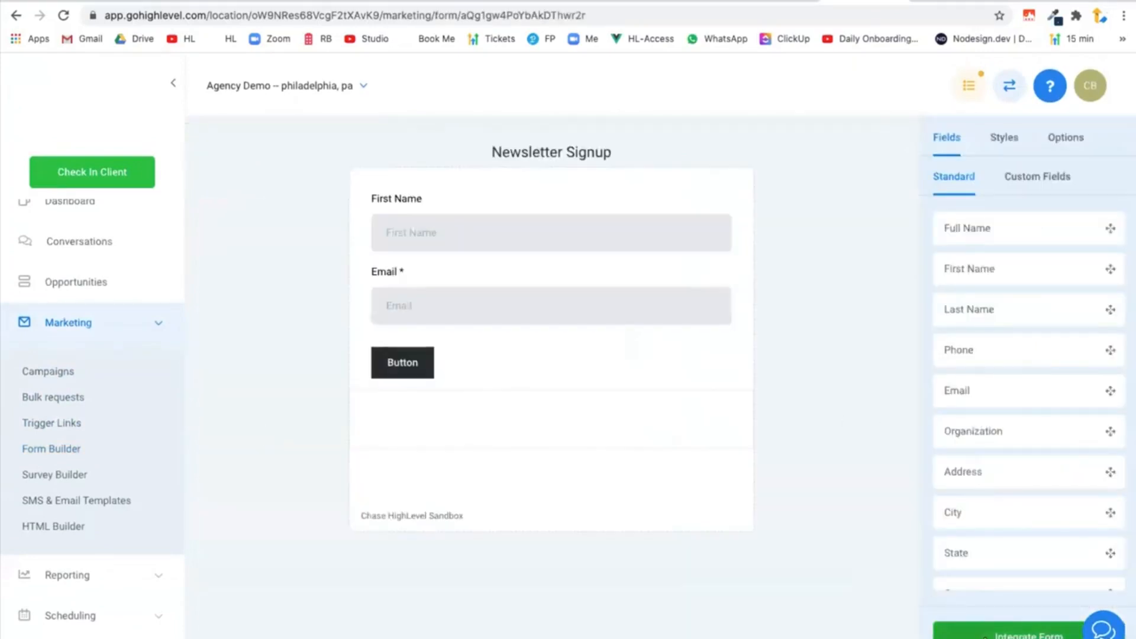
Copy the Newsletter Signup form's share link from its integration options and open it in a new browser tab.
{"action": "left_click", "coordinate": [985, 637]}
{"action": "left_click", "coordinate": [704, 342]}
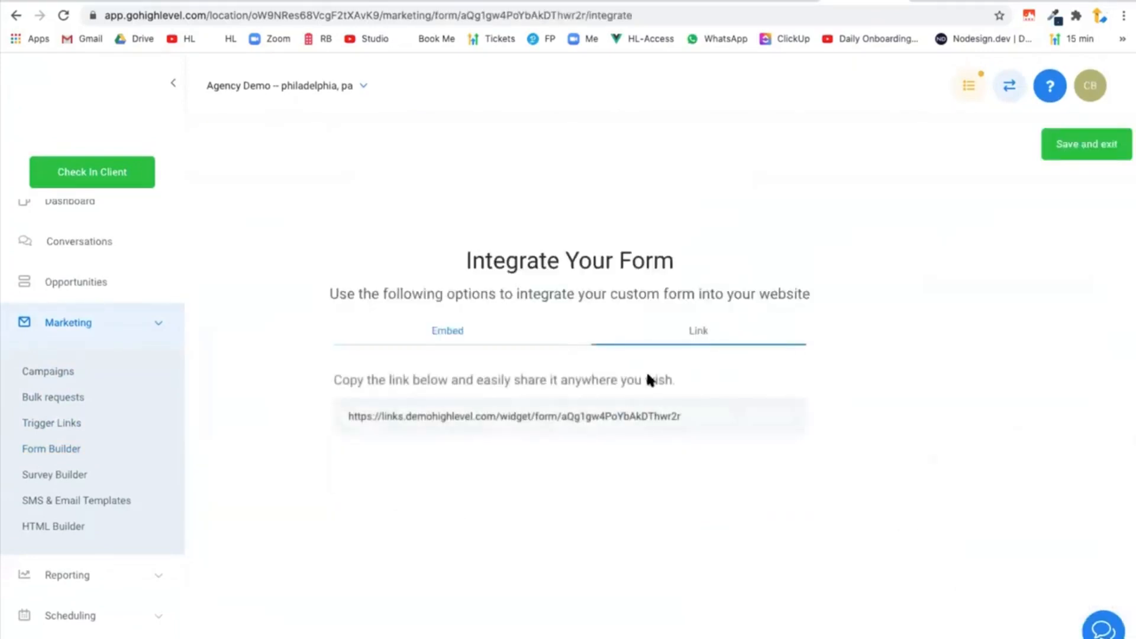
{"action": "triple_click", "coordinate": [613, 406]}
{"action": "key", "text": "ctrl+c"}
{"action": "key", "text": "ctrl+t"}
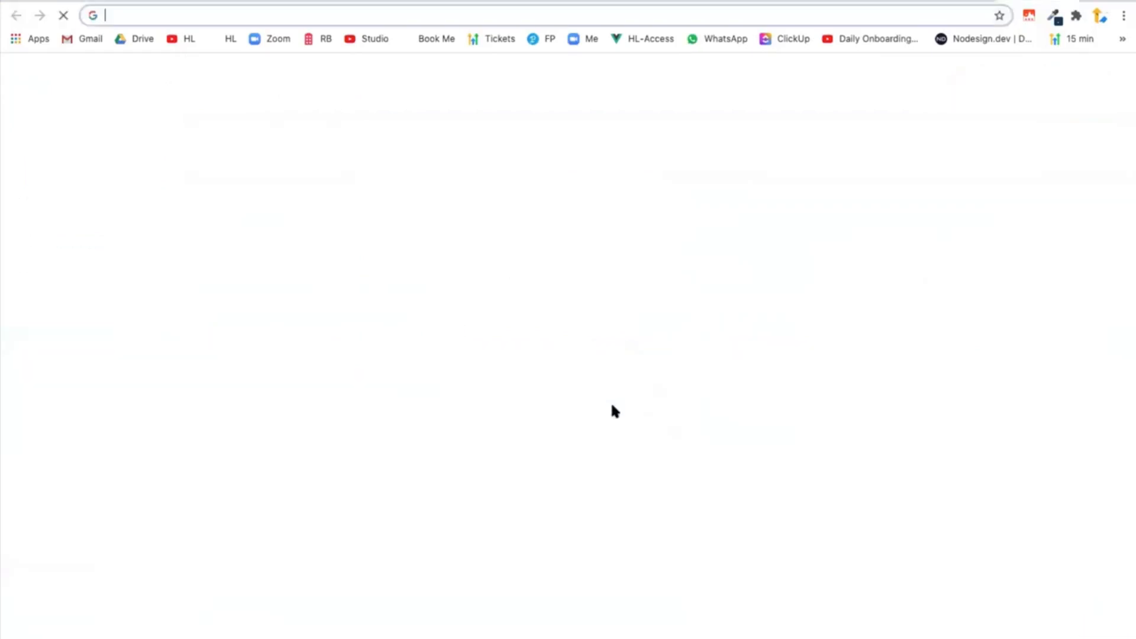
{"action": "key", "text": "ctrl+v"}
{"action": "key", "text": "Return"}
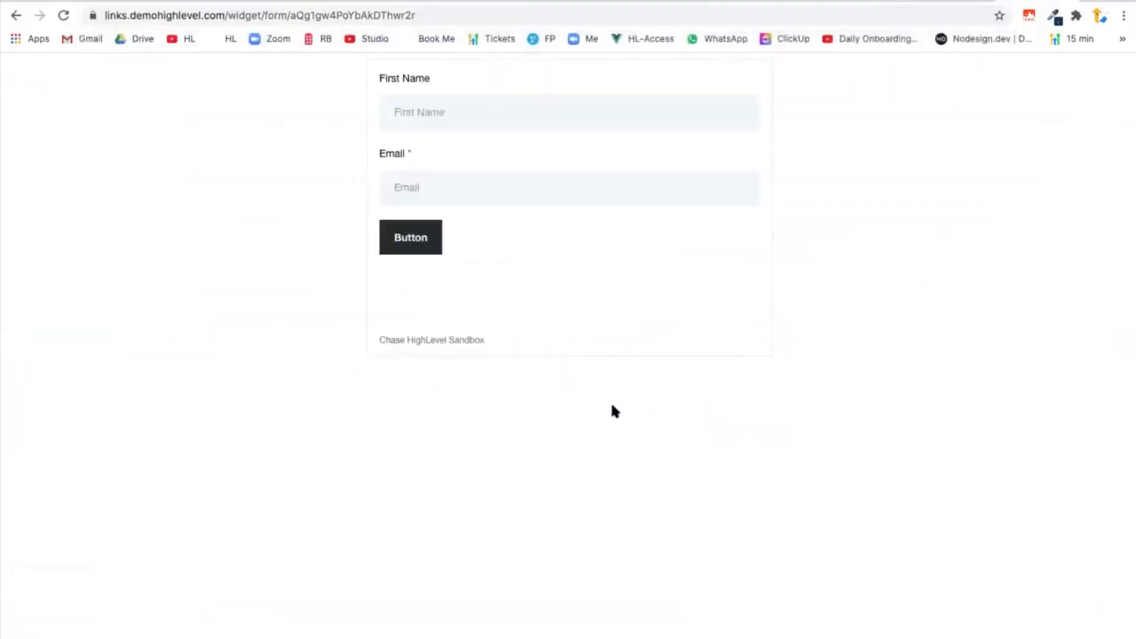
Fill in the signup form with the contact's first name and e-mail address, submit it and read the thank-you message.
{"action": "left_click", "coordinate": [424, 118]}
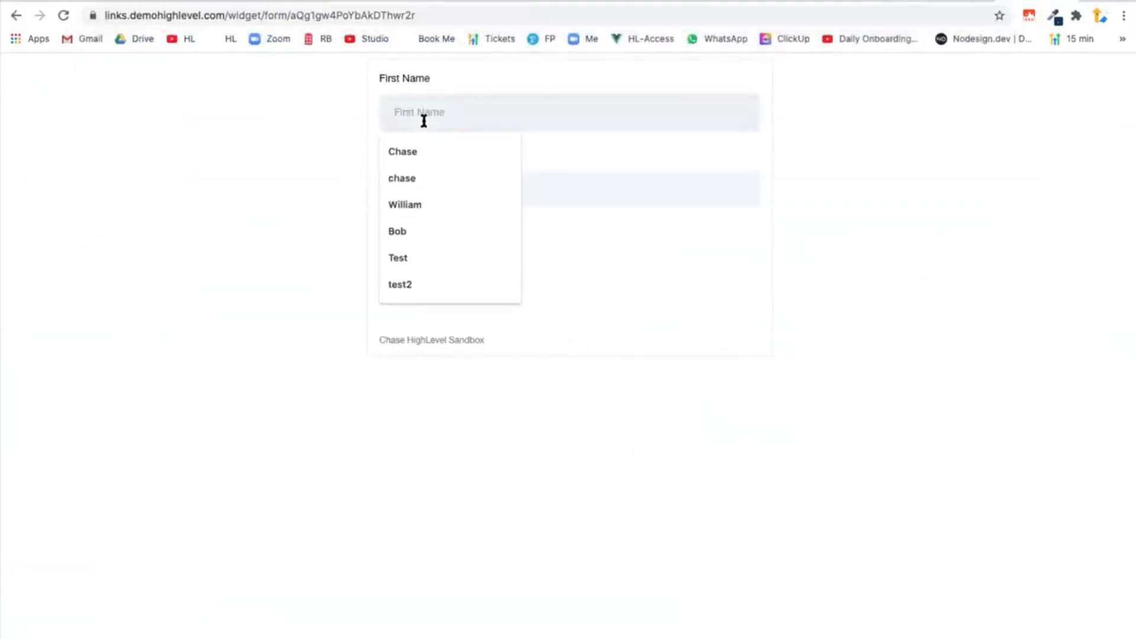
{"action": "left_click", "coordinate": [272, 167]}
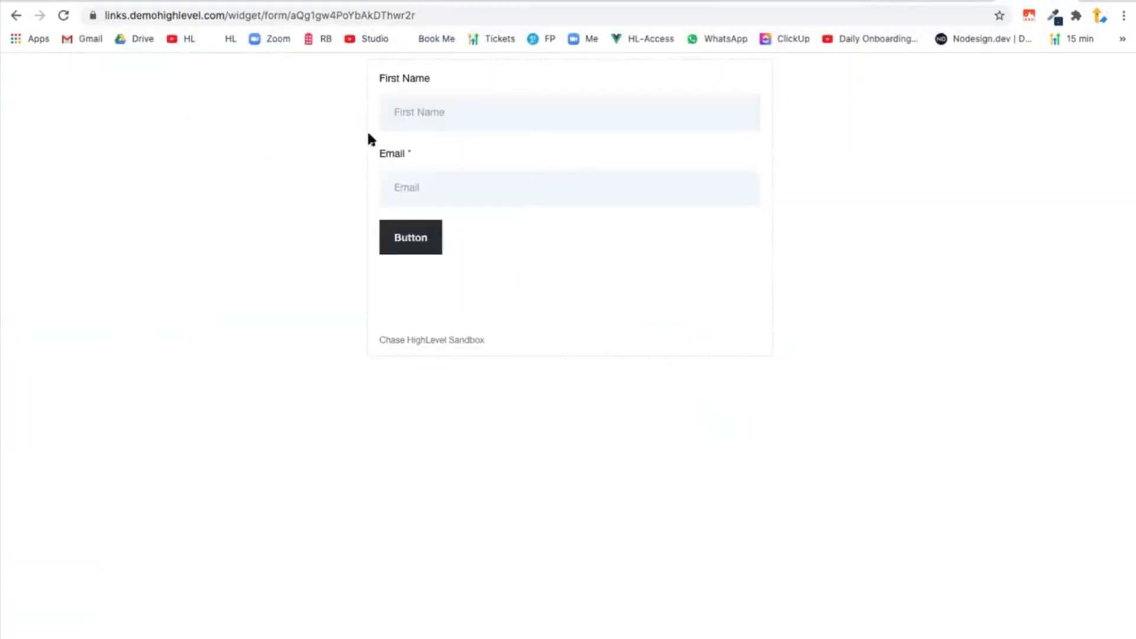
{"action": "left_click", "coordinate": [439, 105]}
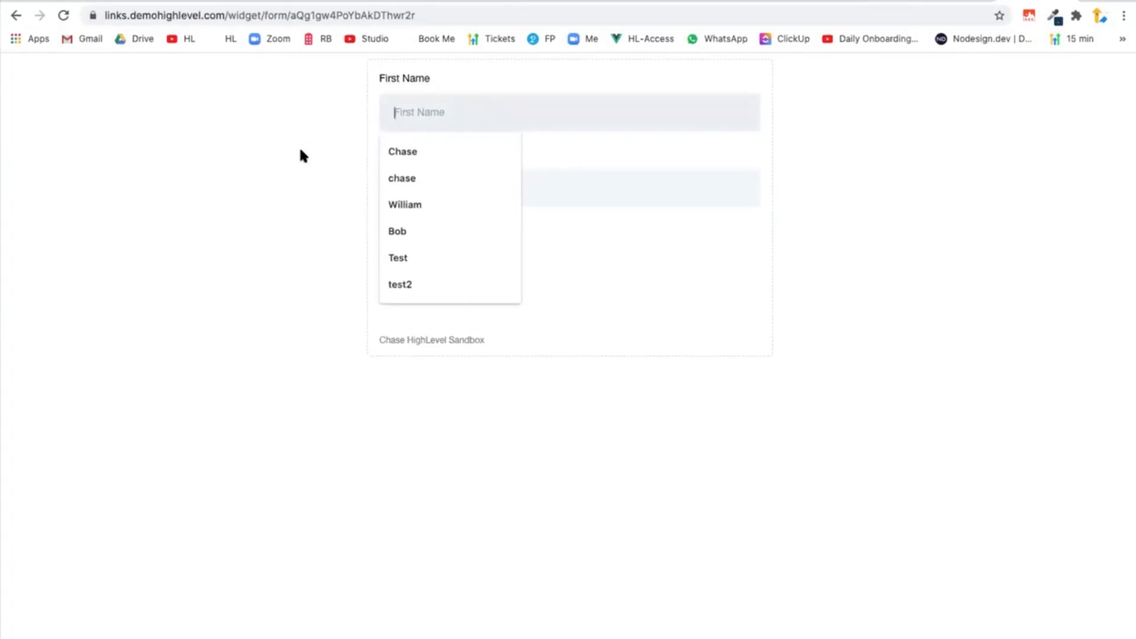
{"action": "type", "text": "Chase"}
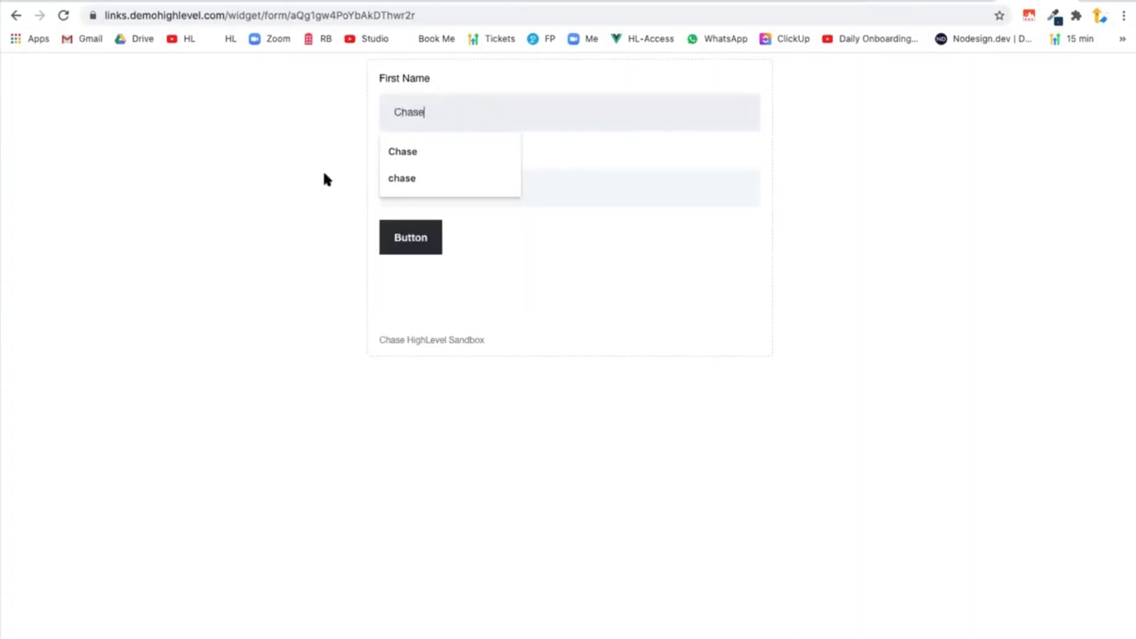
{"action": "left_click", "coordinate": [546, 190]}
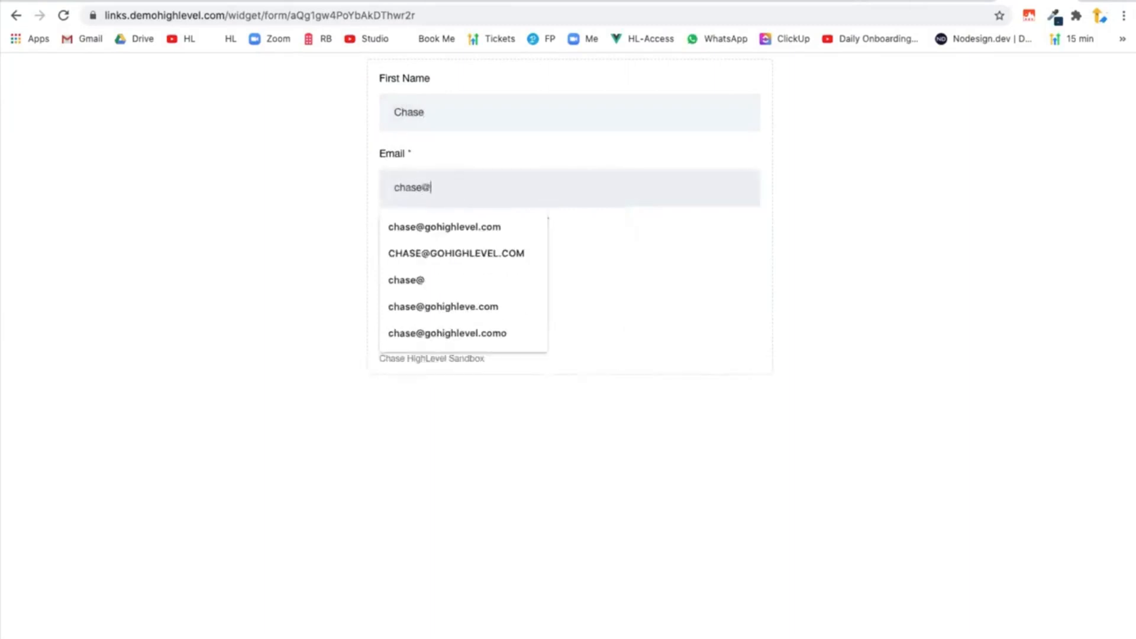
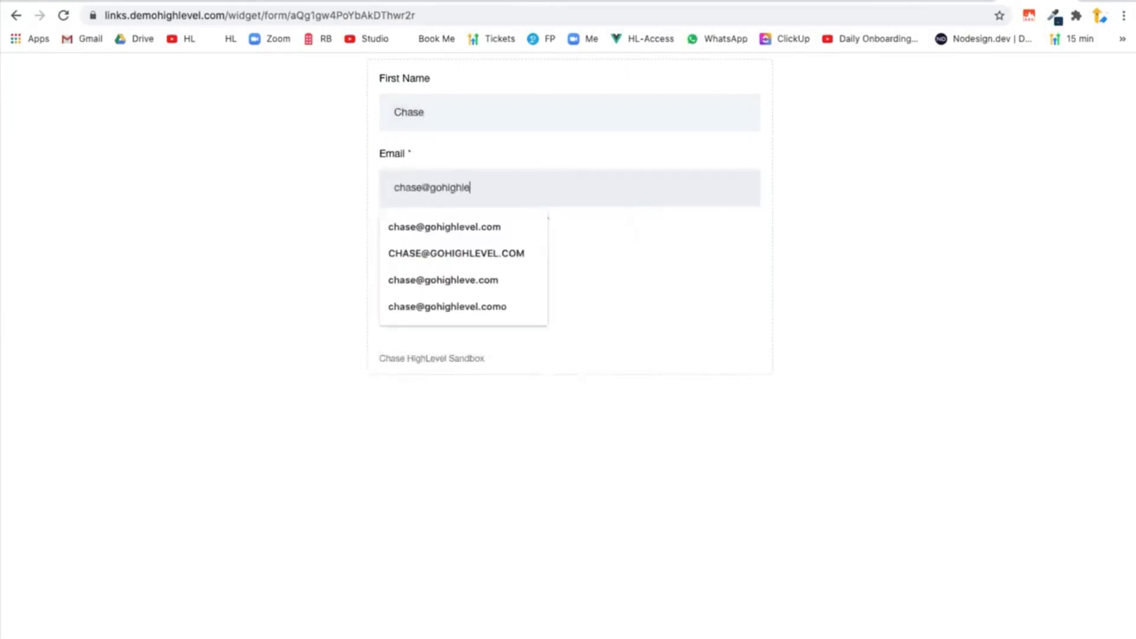
{"action": "left_click", "coordinate": [268, 211]}
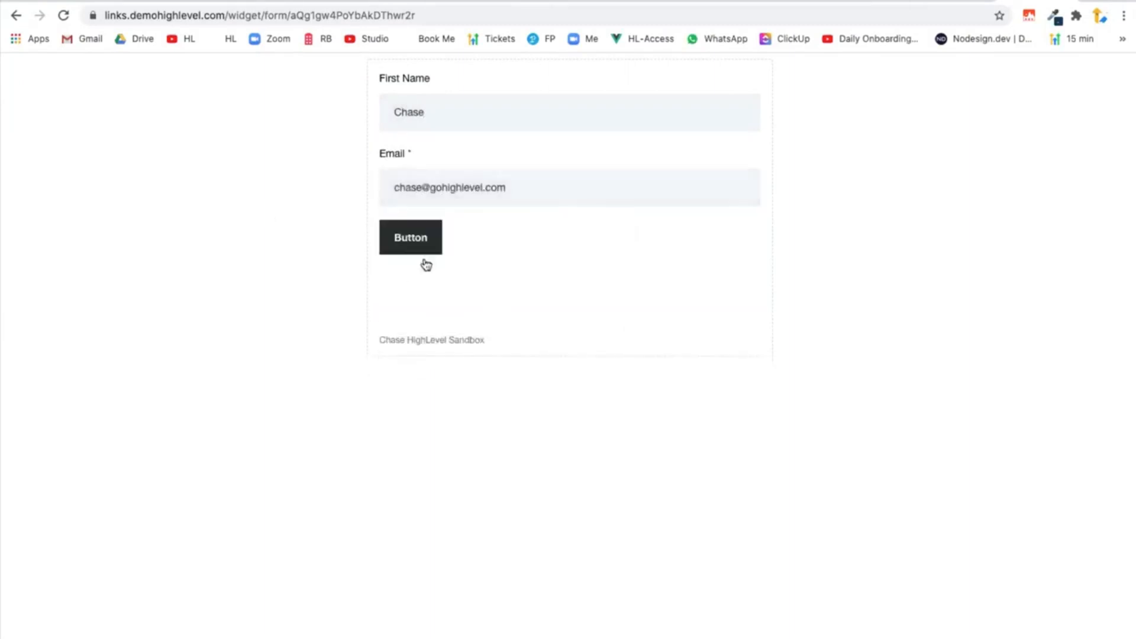
{"action": "left_click", "coordinate": [422, 241]}
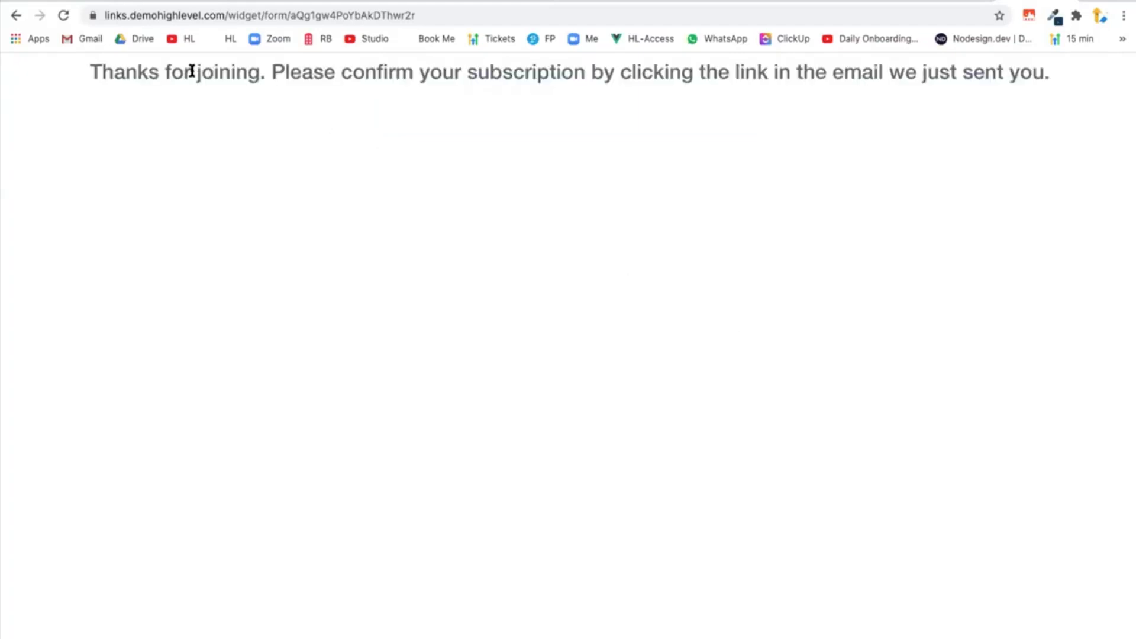
{"action": "left_click_drag", "start_coordinate": [89, 81], "coordinate": [839, 121]}
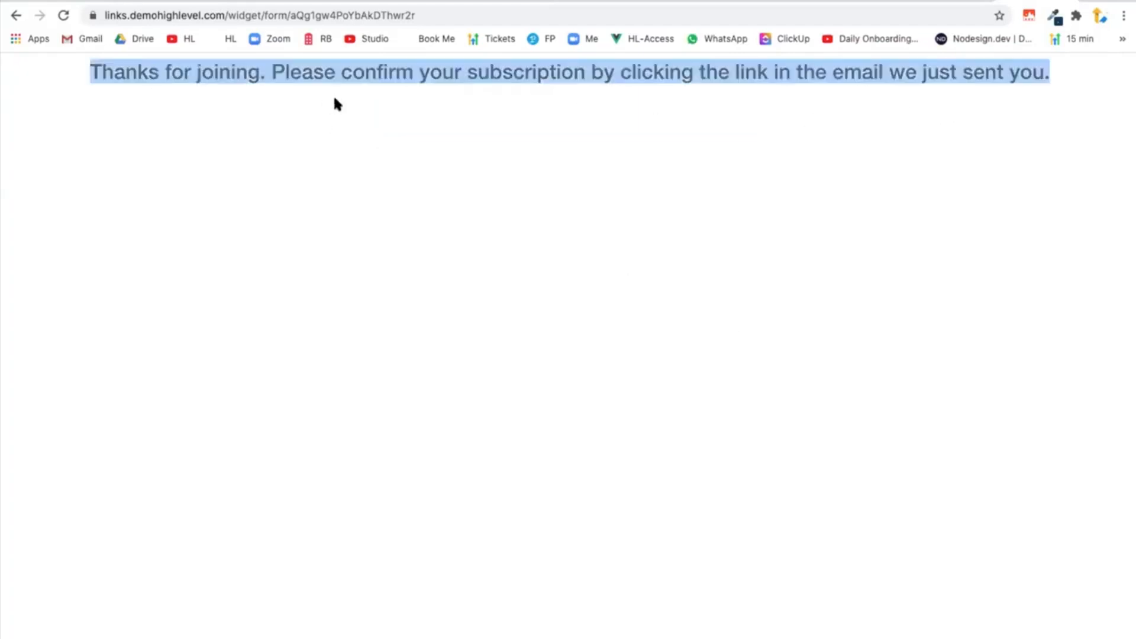
{"action": "left_click", "coordinate": [845, 92]}
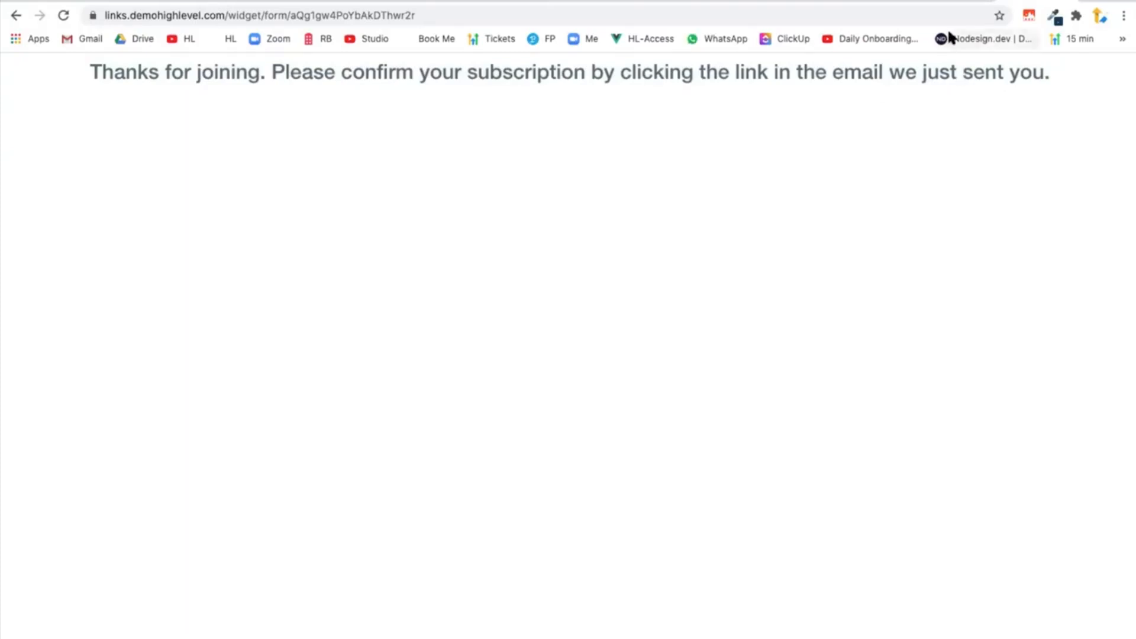
Return to HighLevel and view the campaigns inside the Newsletter folder.
{"action": "left_click", "coordinate": [960, 1]}
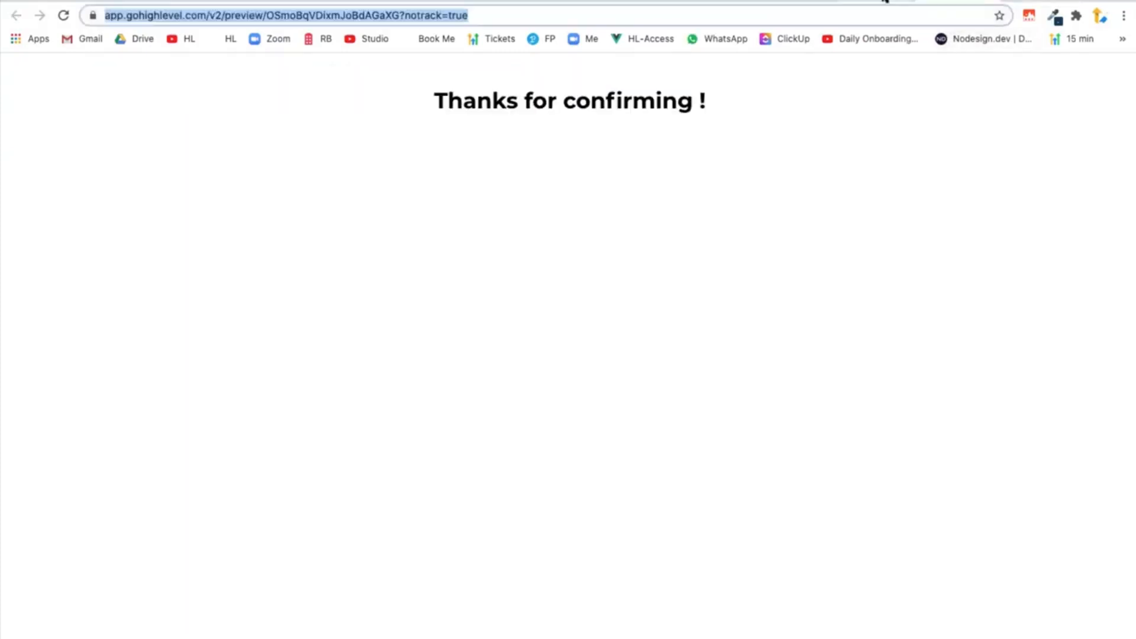
{"action": "left_click", "coordinate": [884, 1]}
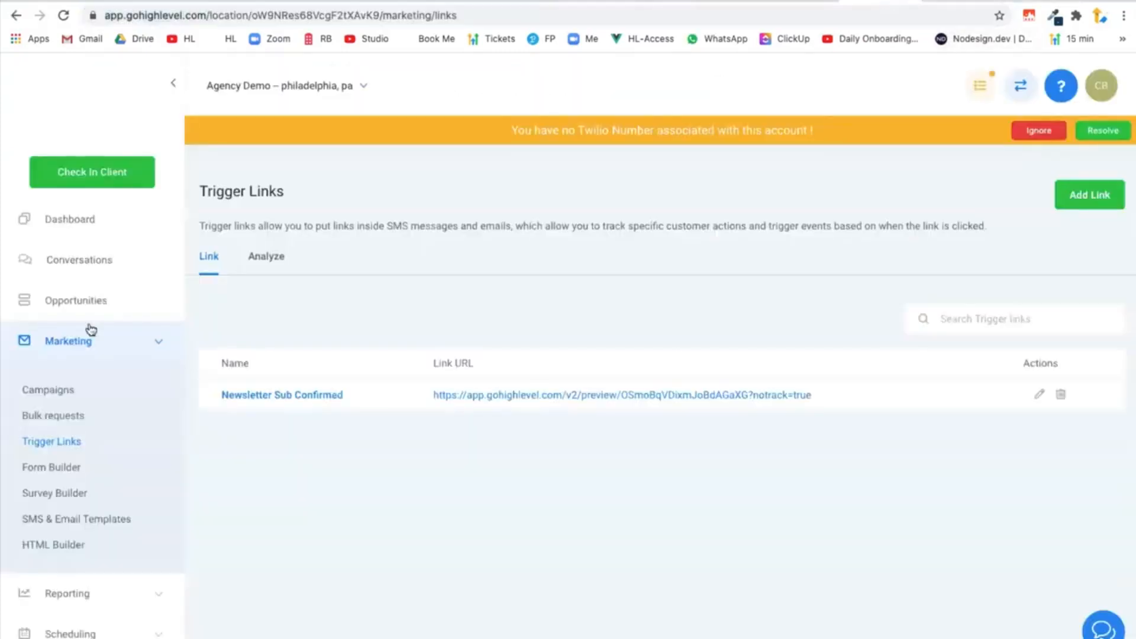
{"action": "left_click", "coordinate": [64, 346]}
{"action": "left_click", "coordinate": [70, 504]}
{"action": "left_click", "coordinate": [70, 504]}
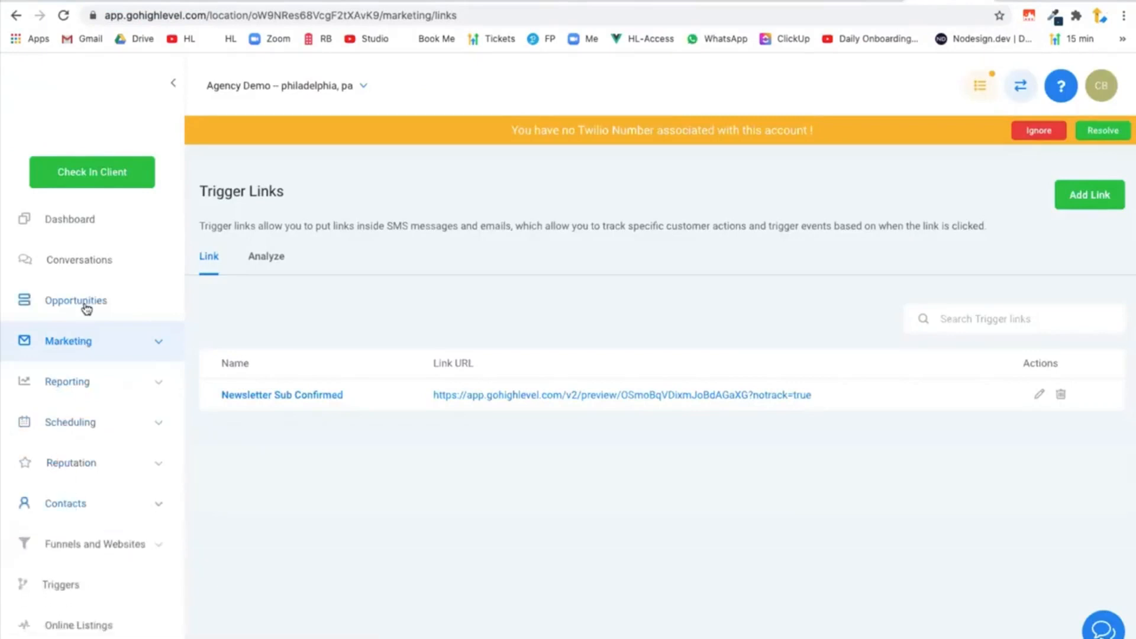
{"action": "left_click", "coordinate": [71, 341]}
{"action": "left_click", "coordinate": [48, 391]}
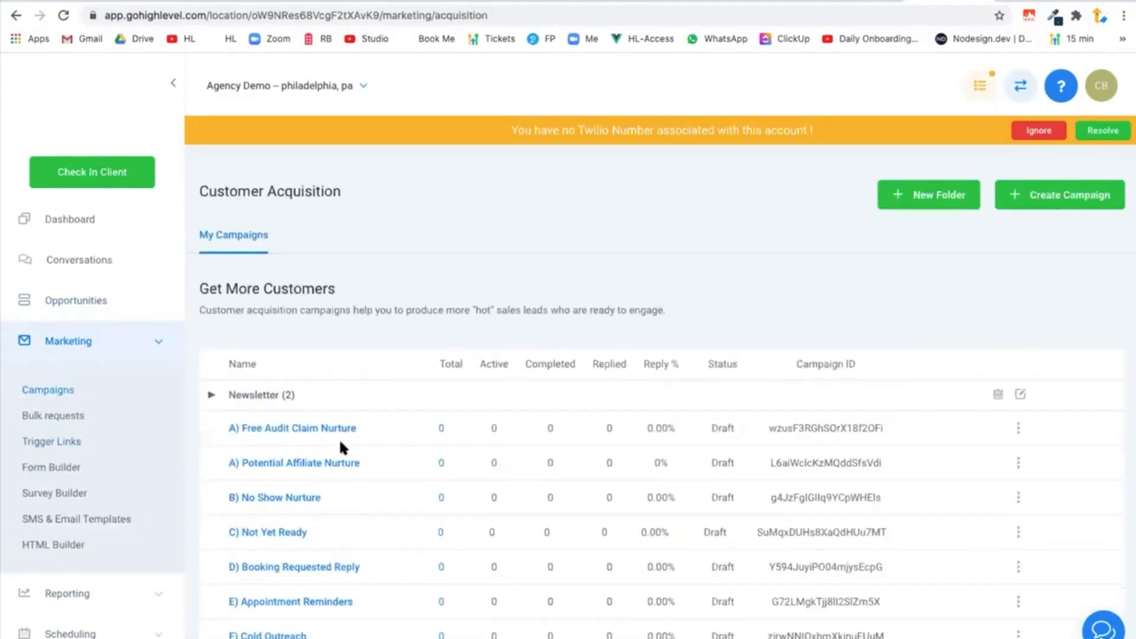
{"action": "scroll", "coordinate": [340, 441], "scroll_direction": "down", "scroll_amount": 1}
{"action": "left_click", "coordinate": [343, 382]}
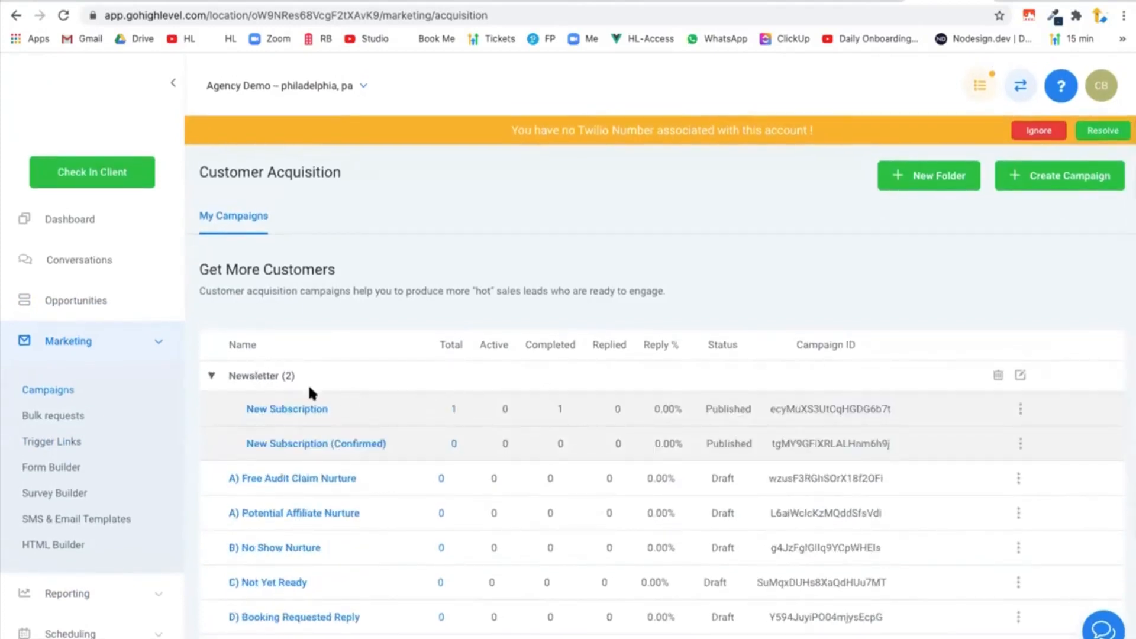
From the New Subscription campaign's enrolled contacts, open the new contact and examine its tags and activity.
{"action": "left_click", "coordinate": [158, 342]}
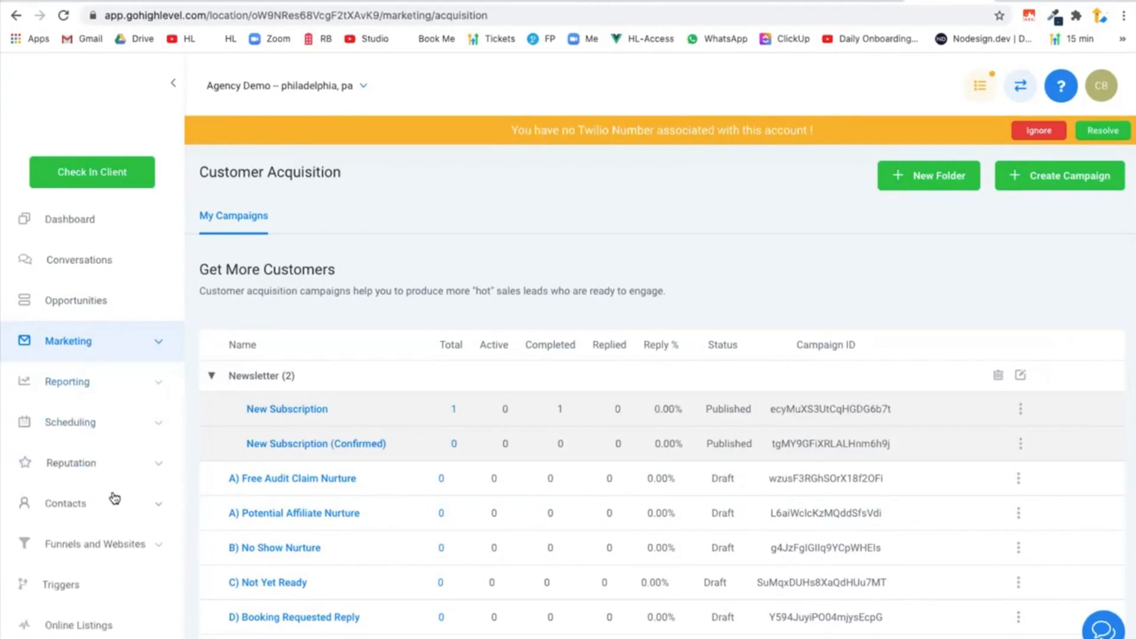
{"action": "left_click", "coordinate": [112, 506]}
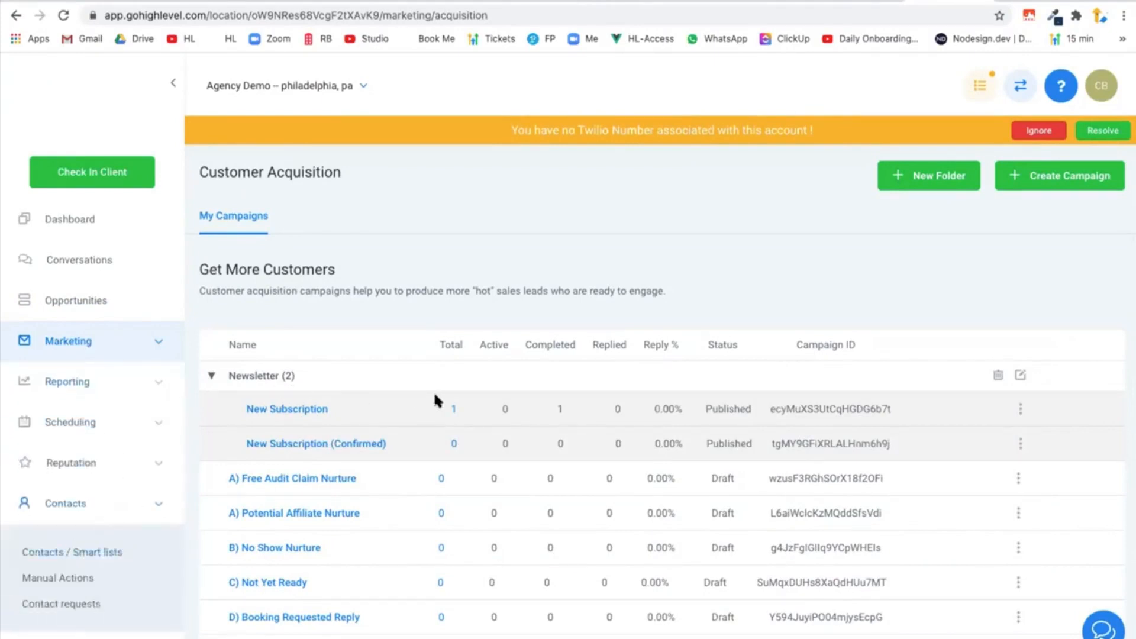
{"action": "left_click", "coordinate": [453, 407]}
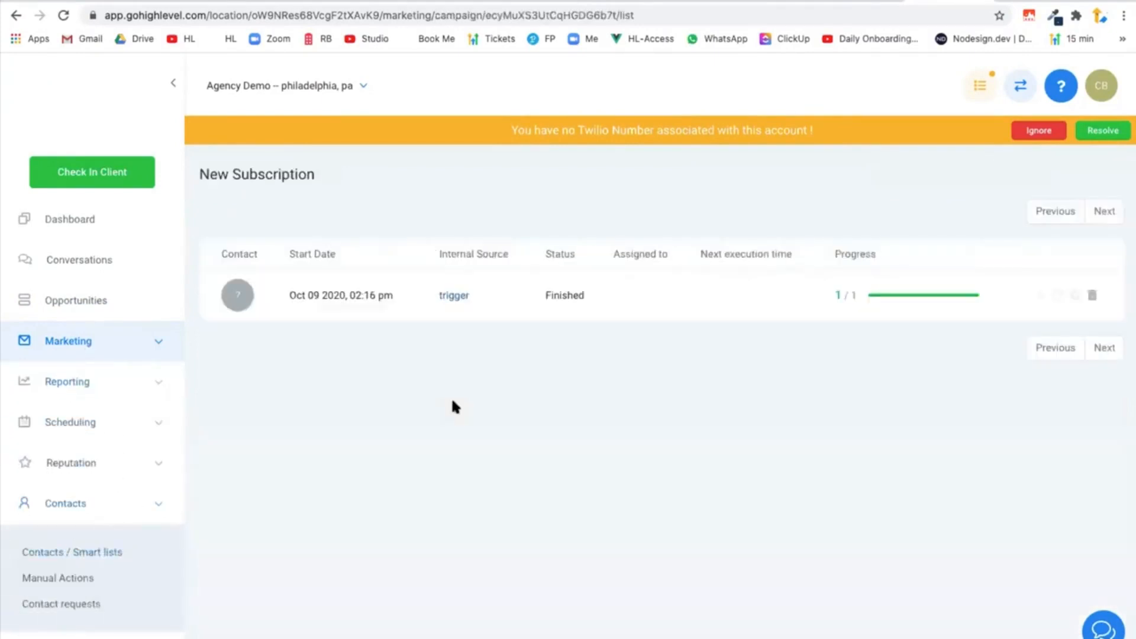
{"action": "left_click", "coordinate": [279, 296]}
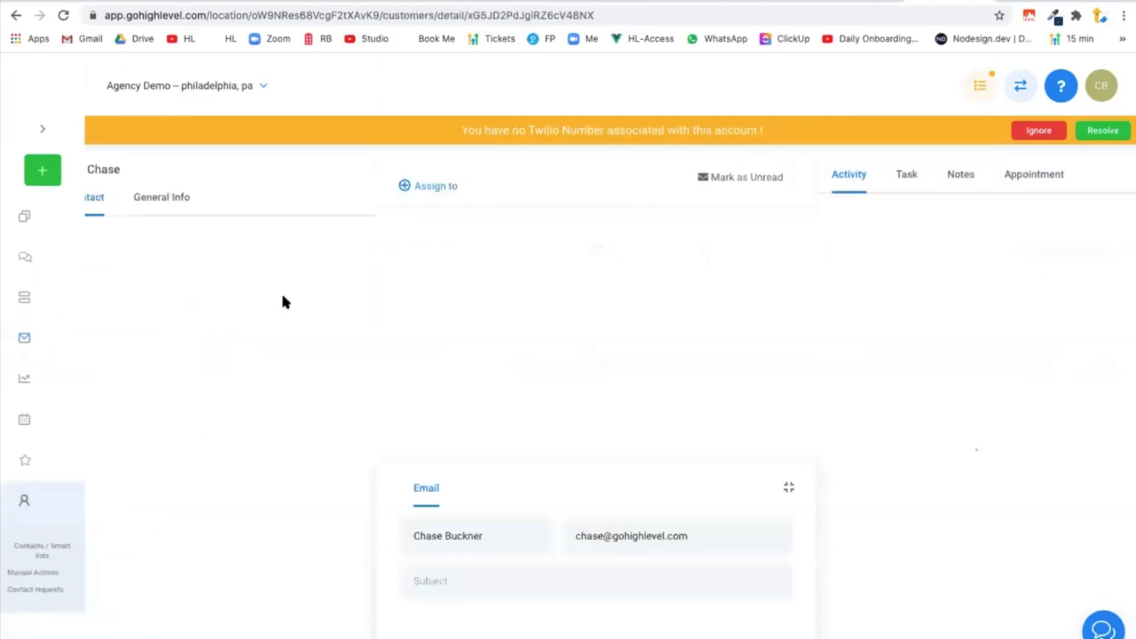
{"action": "scroll", "coordinate": [256, 422], "scroll_direction": "down", "scroll_amount": 6}
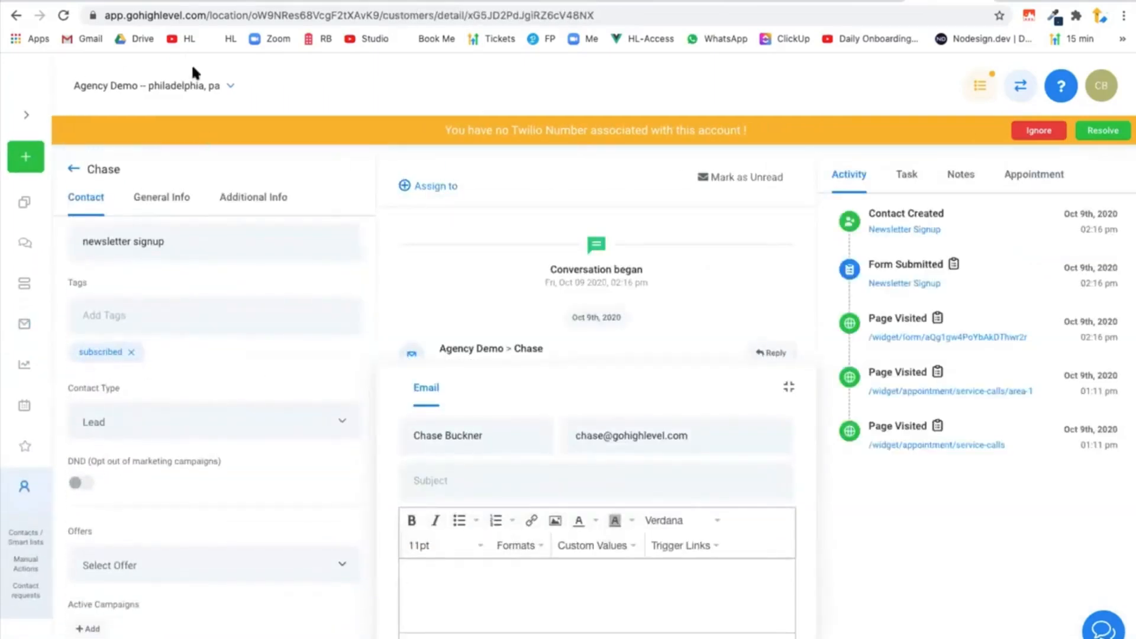
Switch to Gmail, open the "Thanks for joining - Please confirm your subscription" email and follow its confirmation link.
{"action": "left_click", "coordinate": [102, 2]}
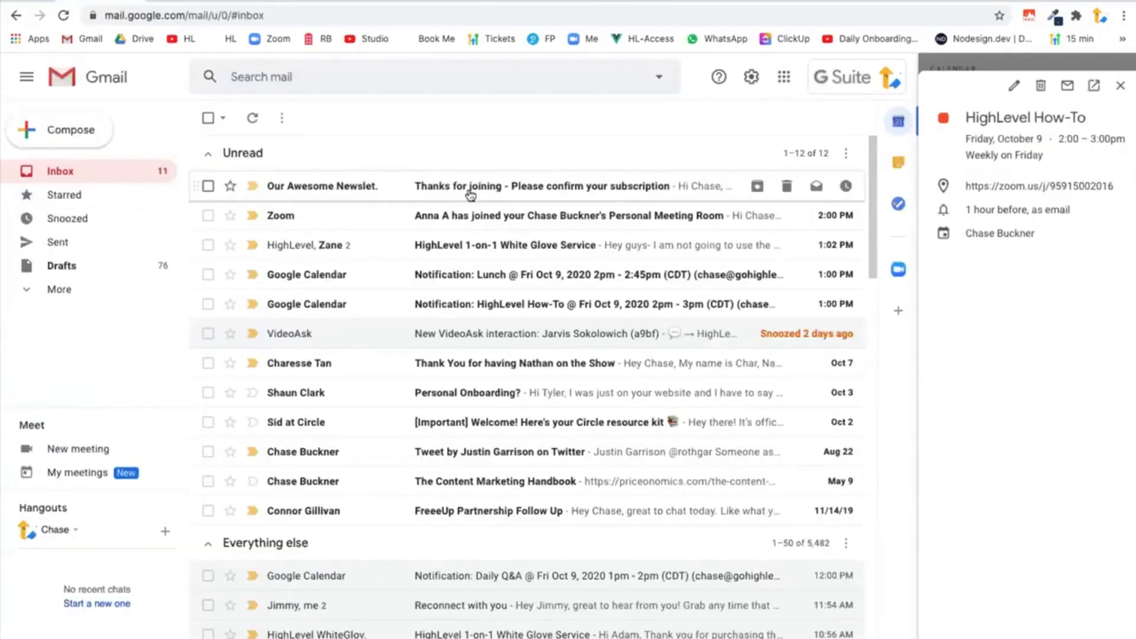
{"action": "left_click", "coordinate": [326, 185]}
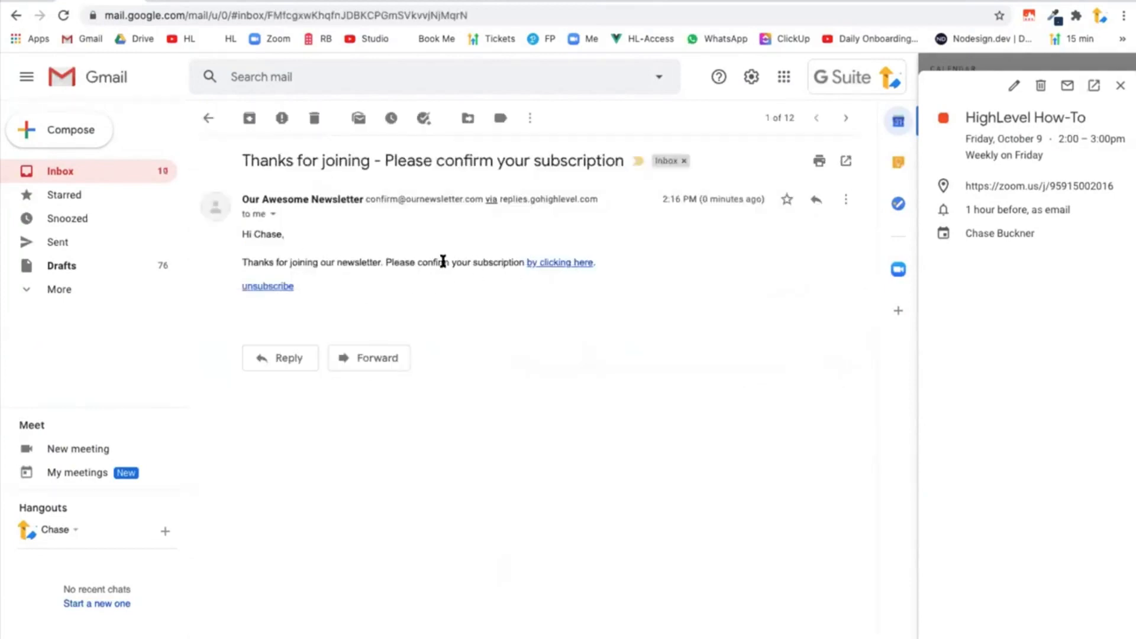
{"action": "left_click", "coordinate": [566, 264]}
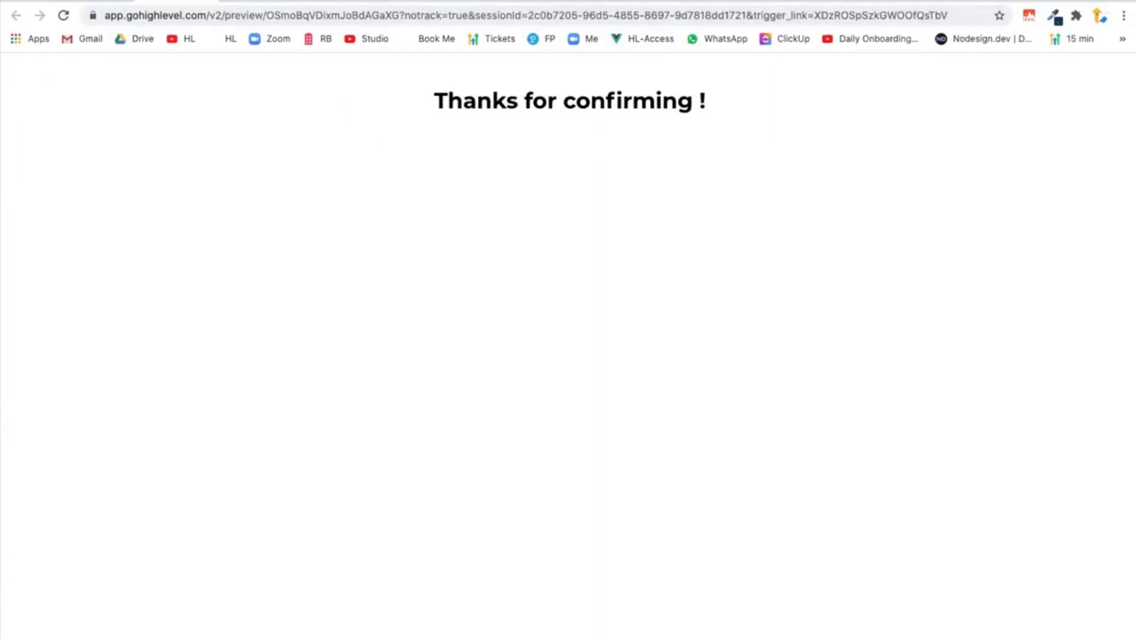
Back in HighLevel, open the contact enrolled in the New Subscription (Confirmed) campaign and examine its tags, past campaigns and activity.
{"action": "left_click", "coordinate": [208, 0]}
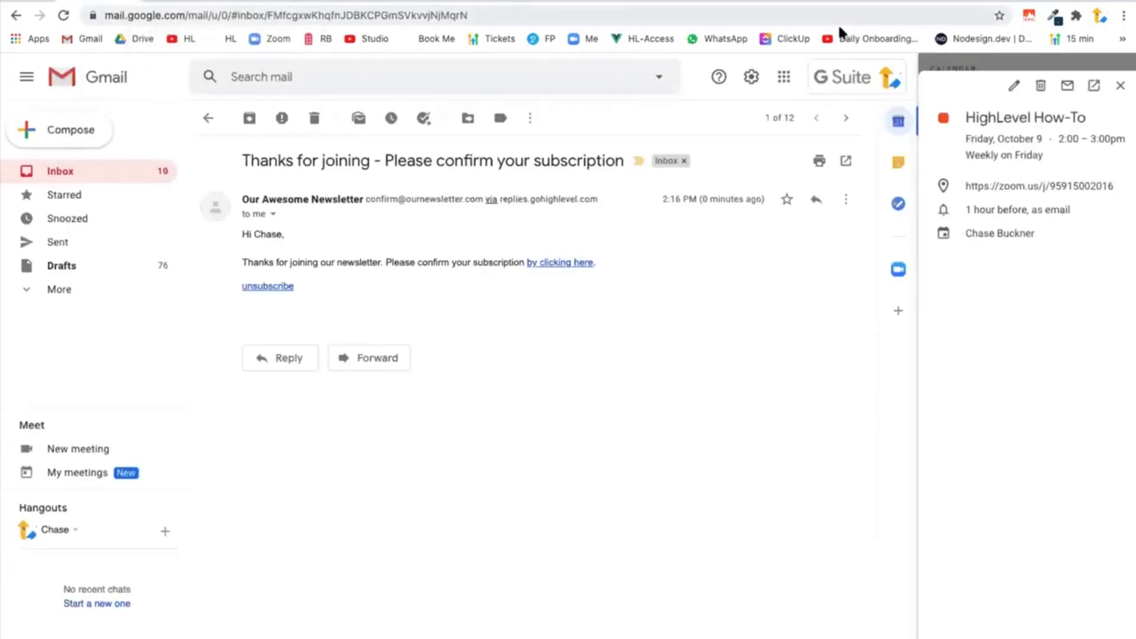
{"action": "left_click", "coordinate": [805, 1]}
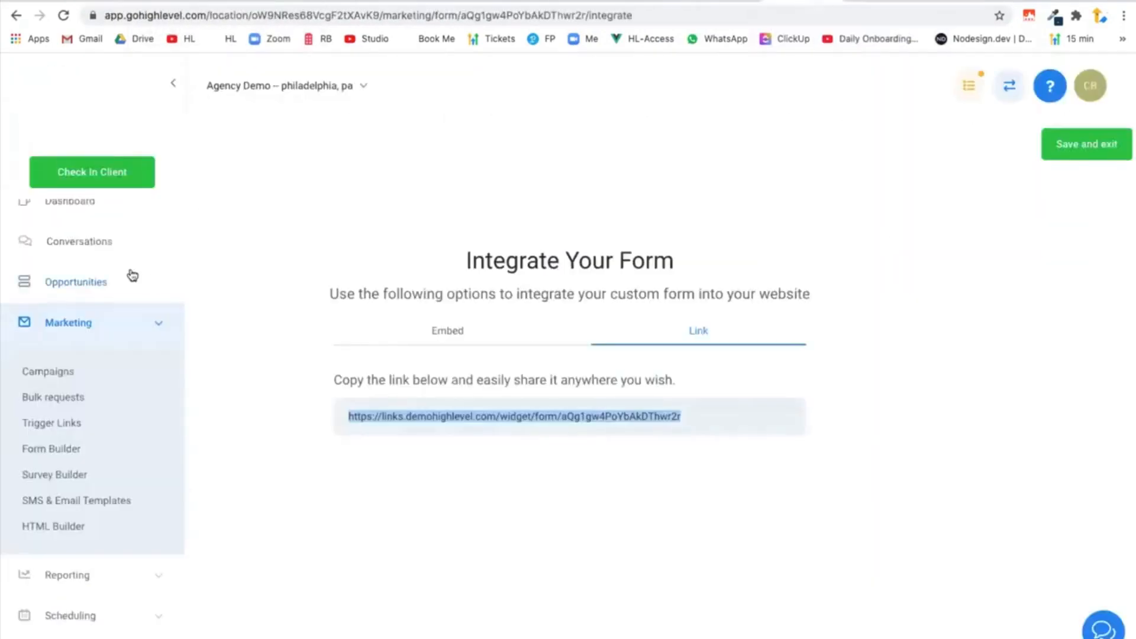
{"action": "left_click", "coordinate": [59, 367]}
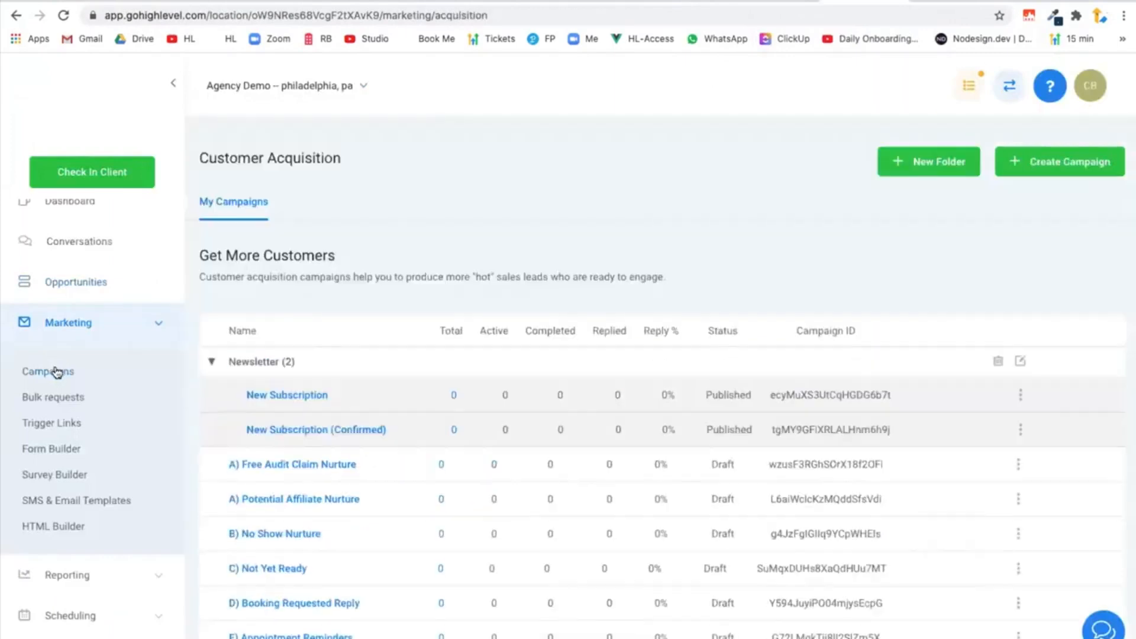
{"action": "left_click", "coordinate": [453, 430]}
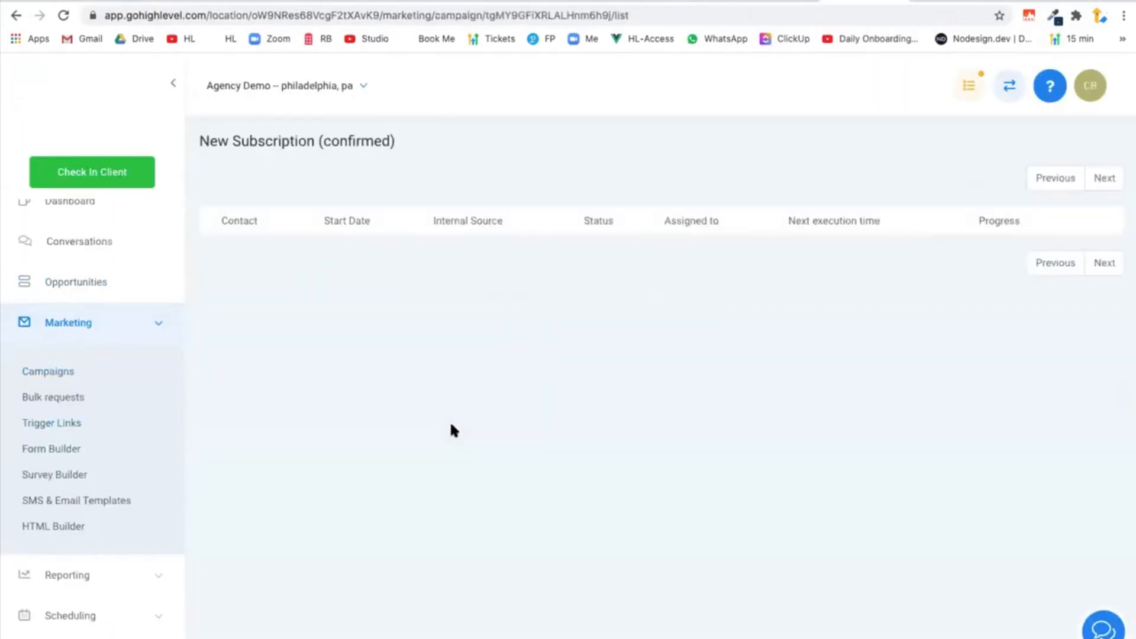
{"action": "left_click", "coordinate": [274, 266]}
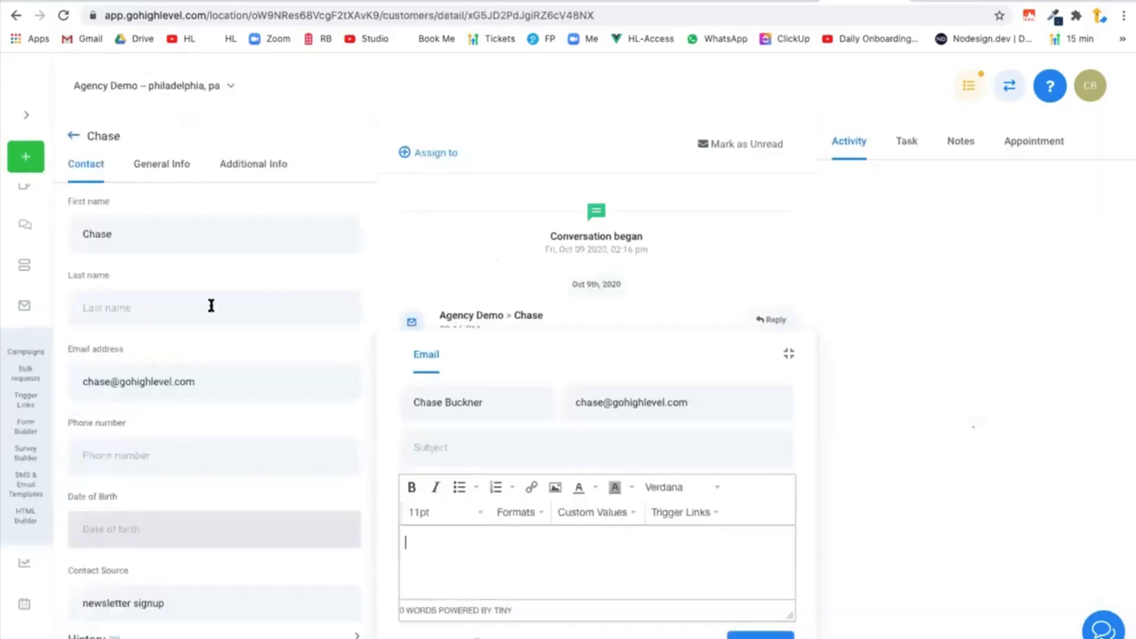
{"action": "scroll", "coordinate": [170, 414], "scroll_direction": "down", "scroll_amount": 5}
{"action": "scroll", "coordinate": [172, 424], "scroll_direction": "down", "scroll_amount": 2}
{"action": "scroll", "coordinate": [201, 255], "scroll_direction": "up", "scroll_amount": 2}
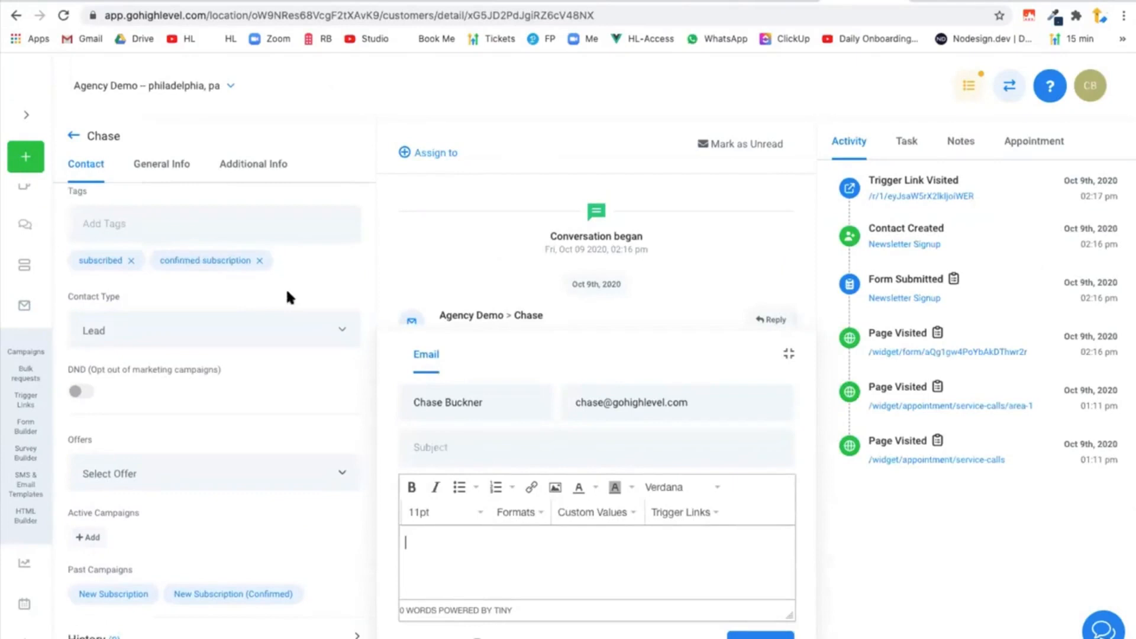
Start a new bulk request named "Nov Newsletter" that uses the campaign "C) Not Yet Ready".
{"action": "left_click", "coordinate": [25, 313]}
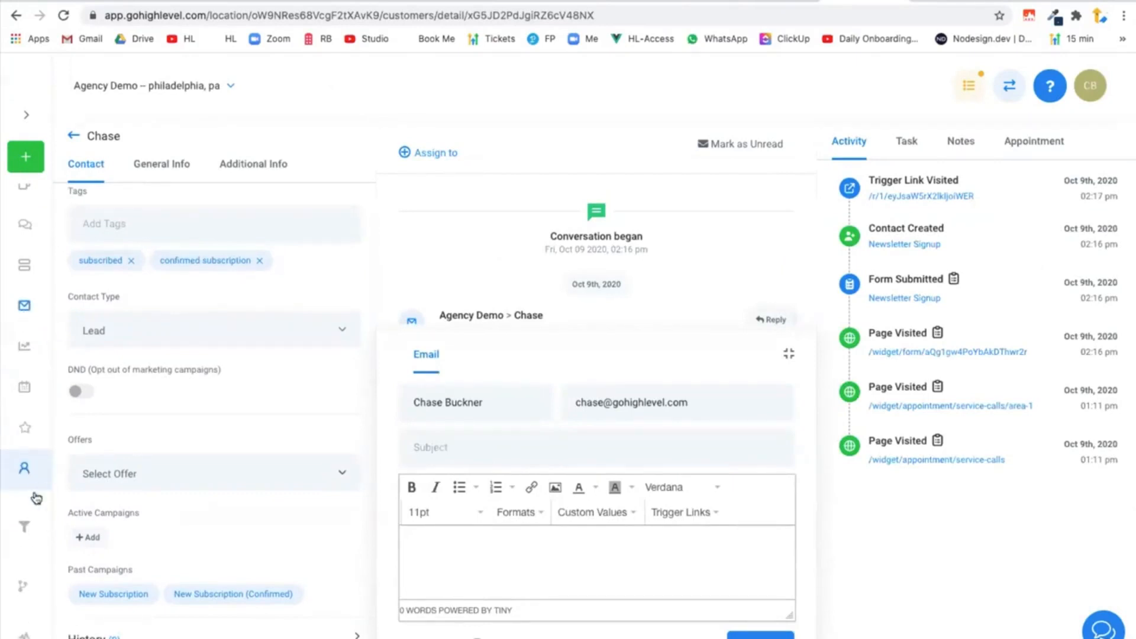
{"action": "scroll", "coordinate": [35, 512], "scroll_direction": "down", "scroll_amount": 1}
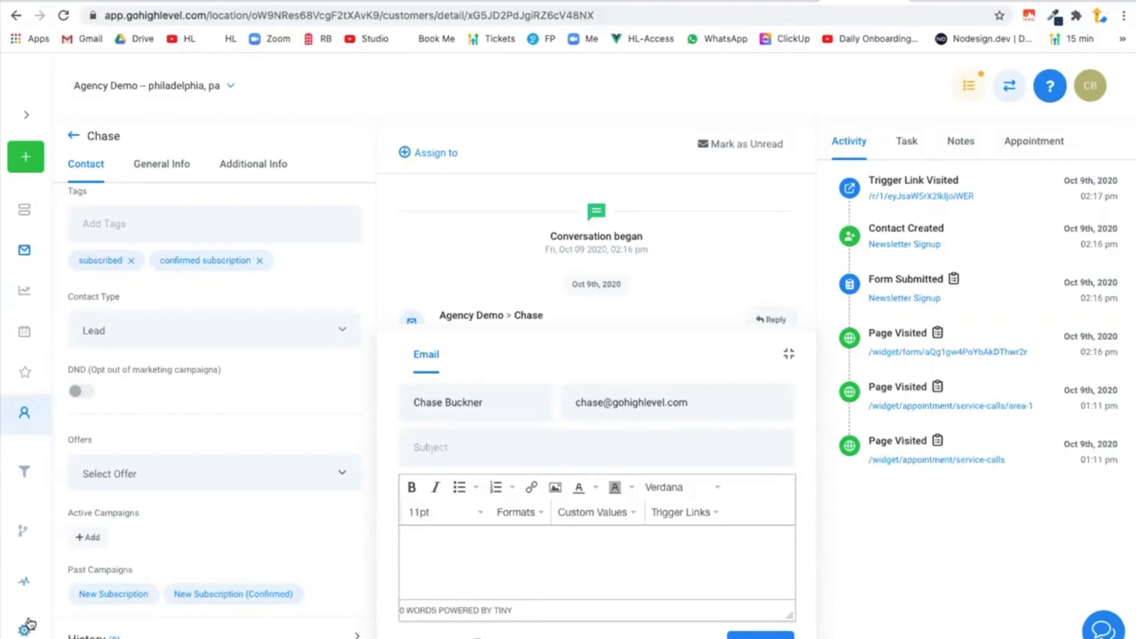
{"action": "left_click", "coordinate": [30, 252]}
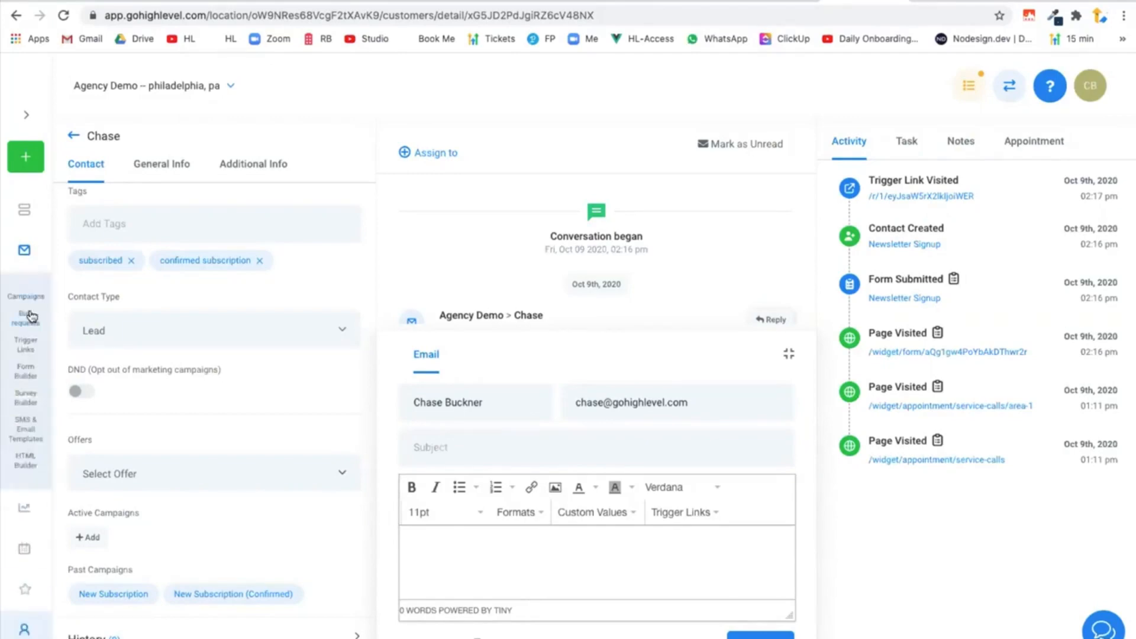
{"action": "left_click", "coordinate": [31, 317]}
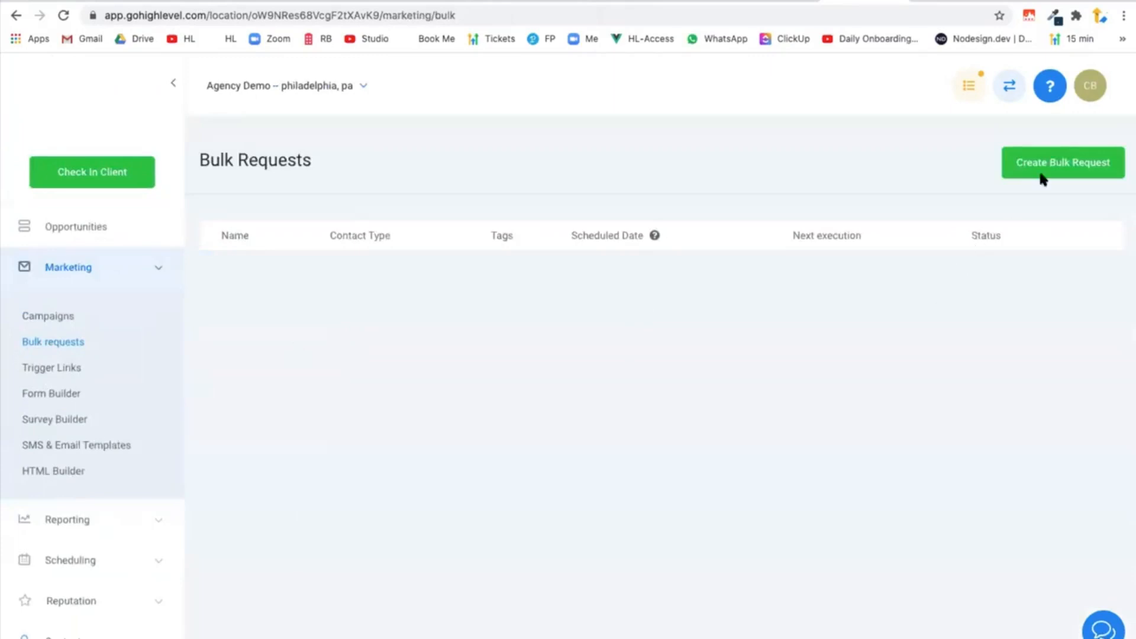
{"action": "left_click", "coordinate": [1063, 162]}
{"action": "type", "text": "Nov Newslett"}
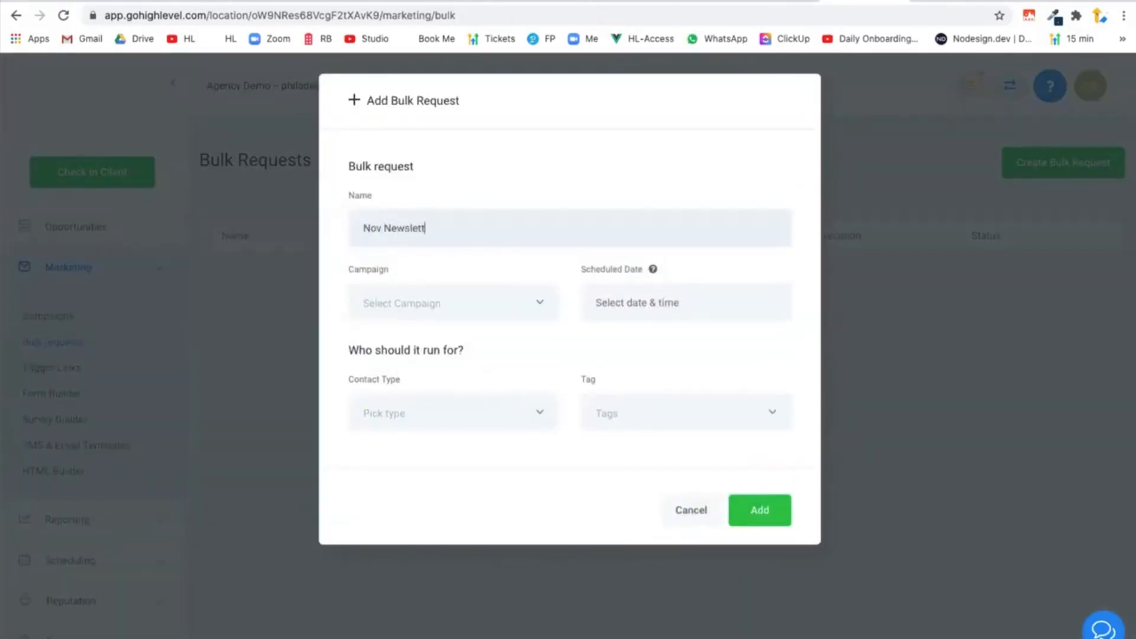
{"action": "left_click", "coordinate": [438, 305]}
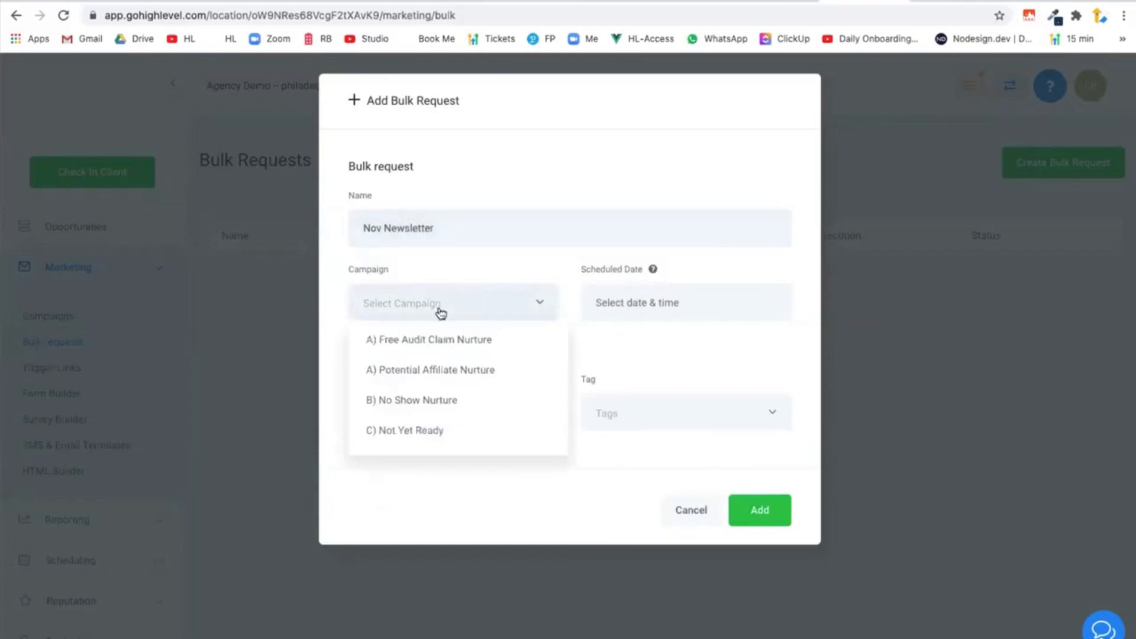
{"action": "left_click", "coordinate": [426, 430]}
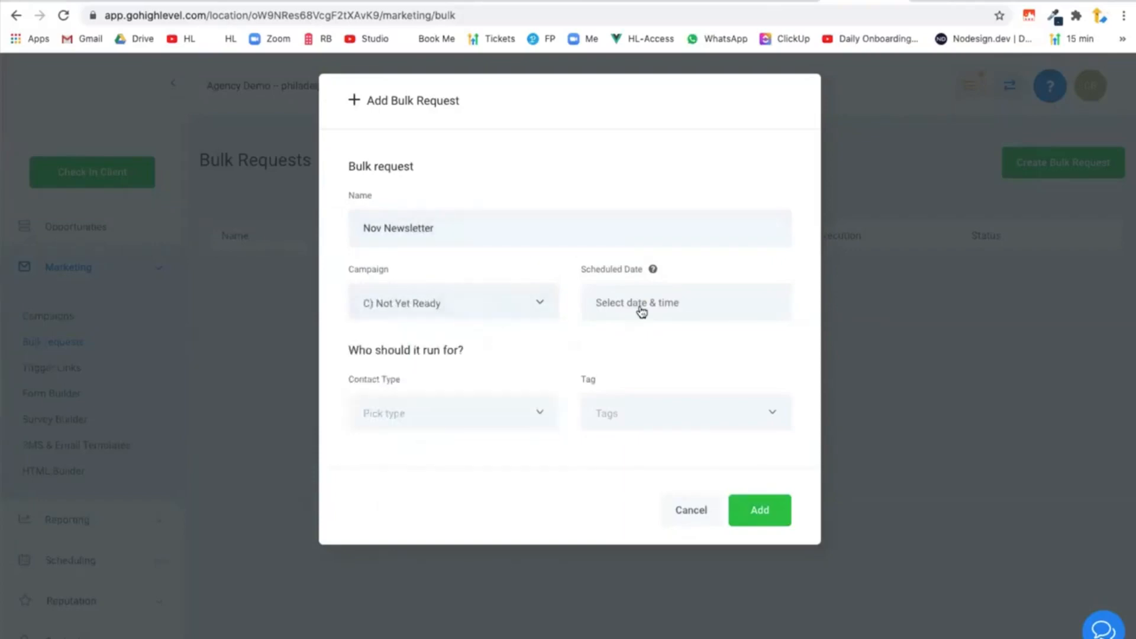
Schedule the bulk request for Nov 12, 2020 2:20 PM and target the "confirmed subscription" tag, discarding the request without adding it.
{"action": "left_click", "coordinate": [639, 307]}
{"action": "left_click", "coordinate": [754, 384]}
{"action": "left_click", "coordinate": [703, 480]}
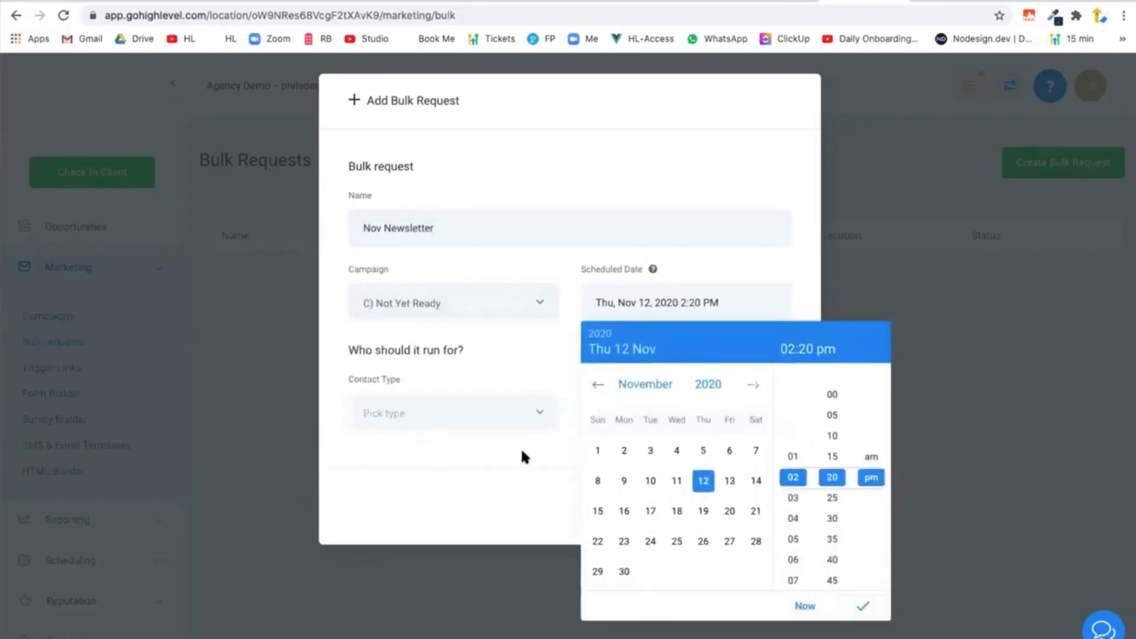
{"action": "left_click", "coordinate": [863, 606]}
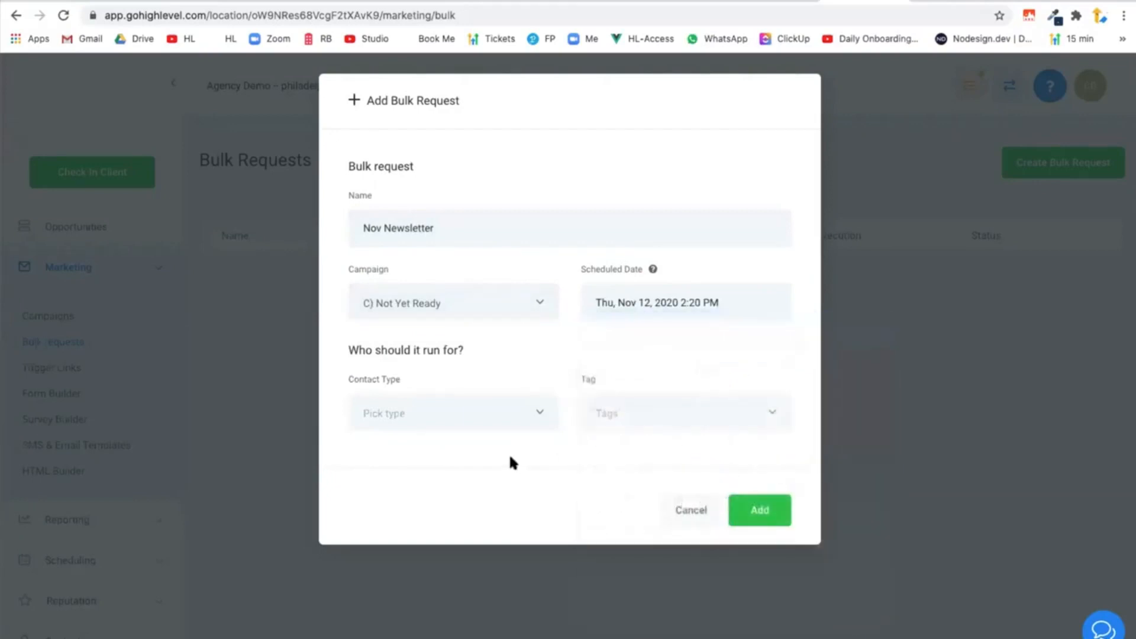
{"action": "left_click", "coordinate": [616, 424]}
{"action": "left_click", "coordinate": [662, 453]}
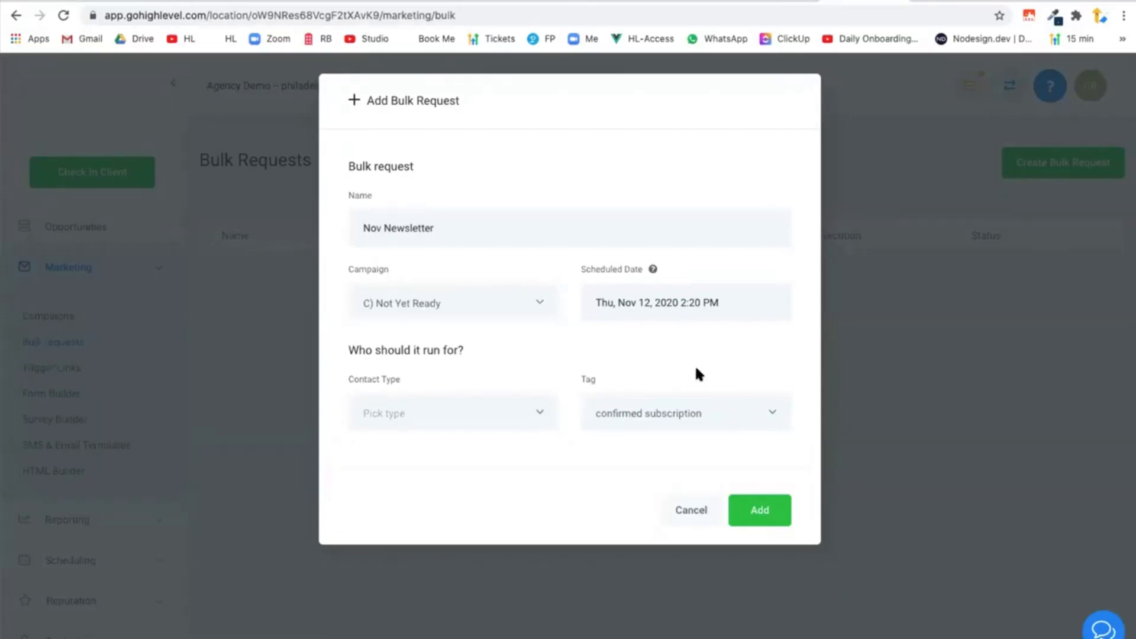
{"action": "left_click", "coordinate": [681, 512]}
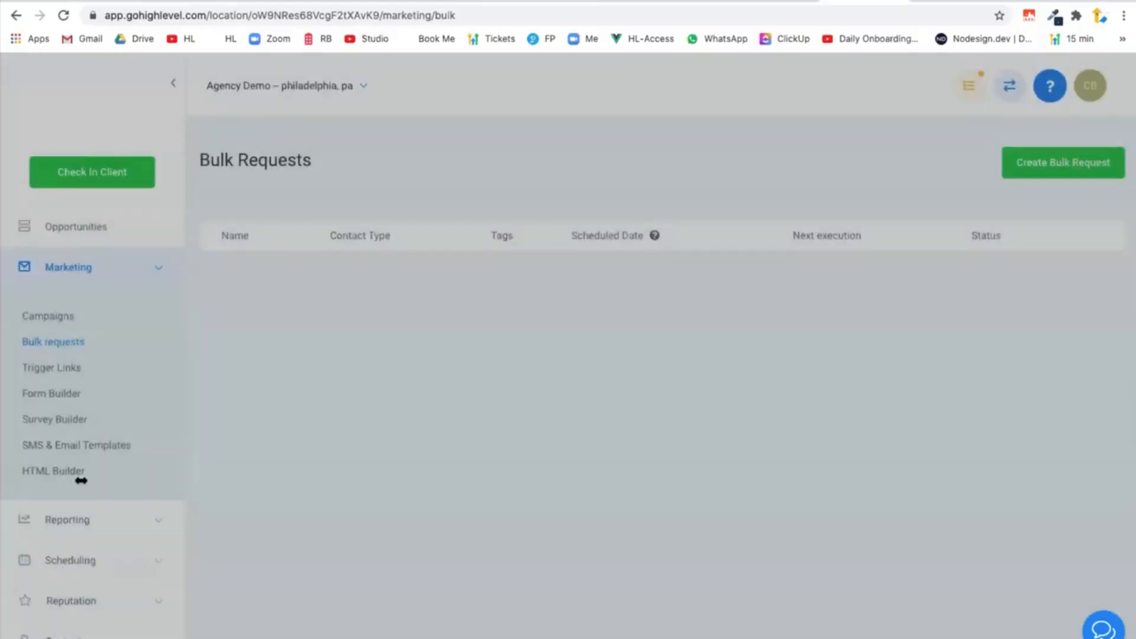
In the contacts smart lists, filter the contacts to those whose tag is "confirmed subscription".
{"action": "left_click", "coordinate": [71, 269]}
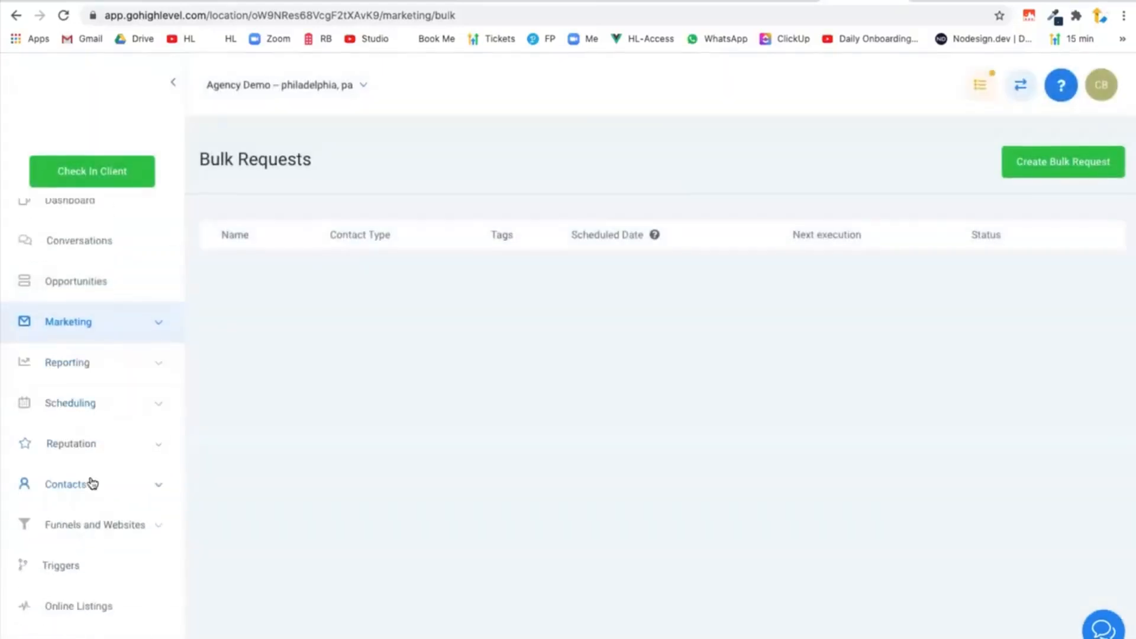
{"action": "left_click", "coordinate": [82, 496]}
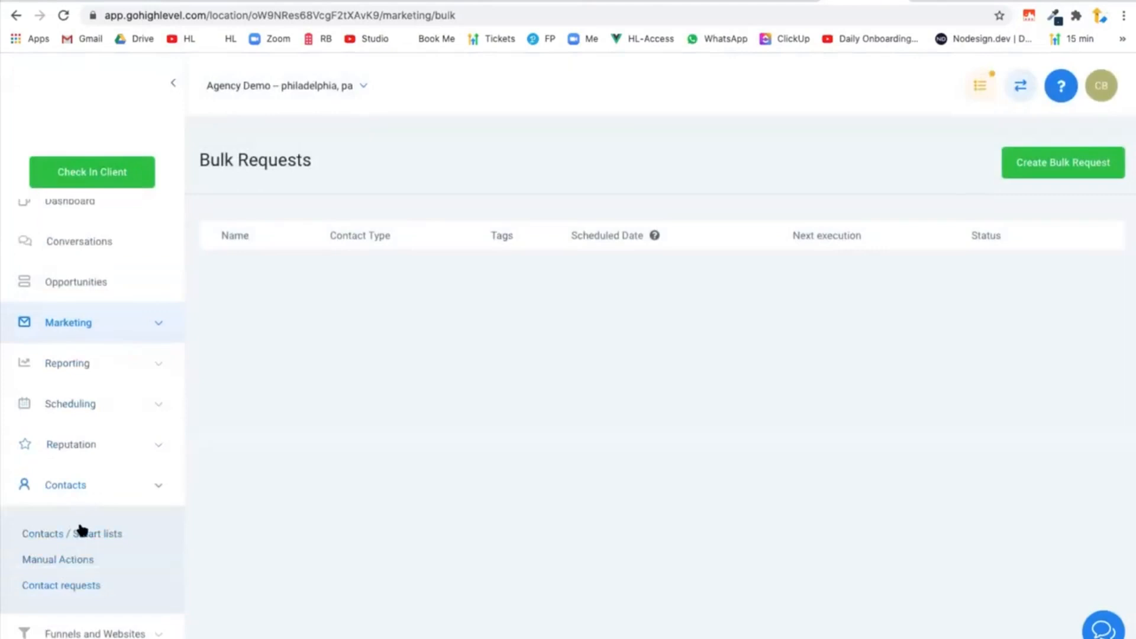
{"action": "left_click", "coordinate": [82, 532]}
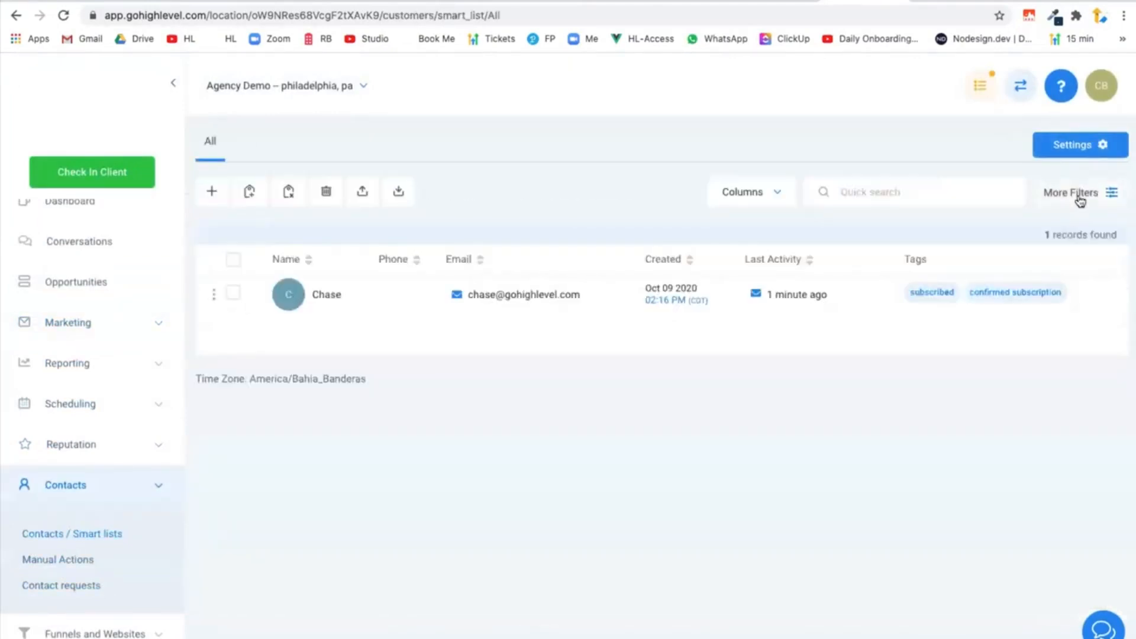
{"action": "left_click", "coordinate": [1074, 193]}
{"action": "left_click", "coordinate": [1017, 276]}
{"action": "type", "text": "tag"}
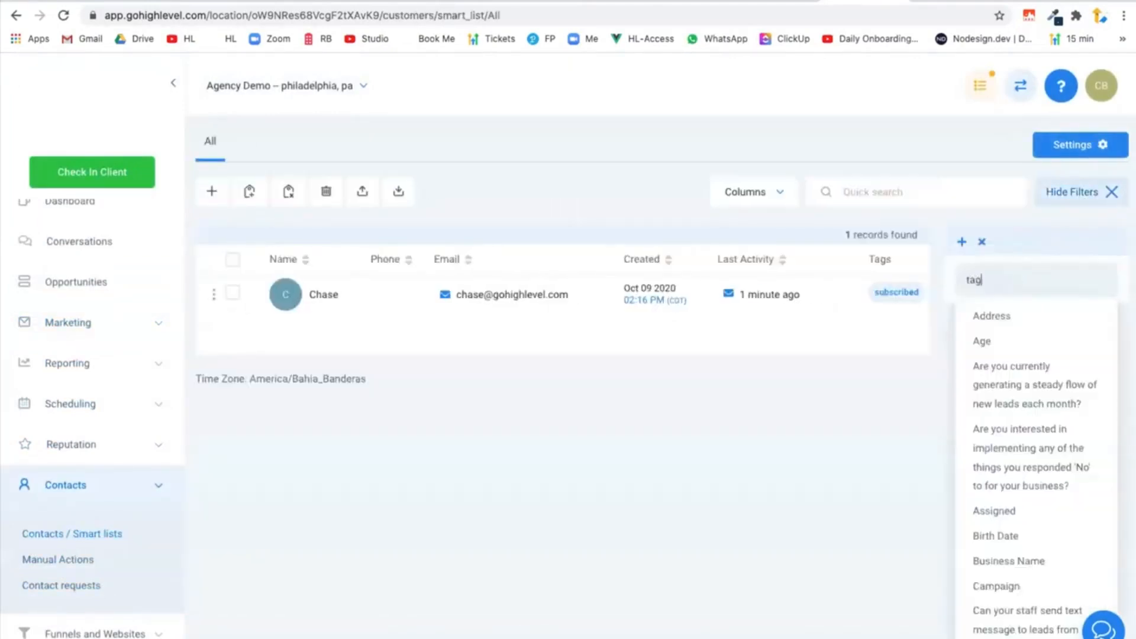
{"action": "left_click", "coordinate": [1018, 343]}
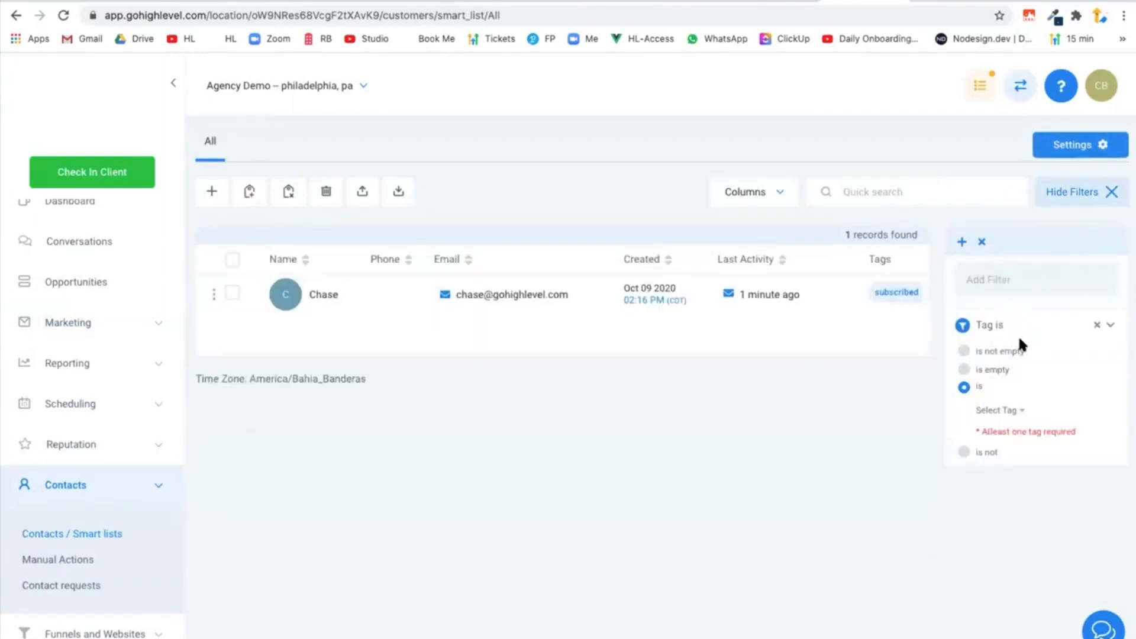
{"action": "left_click", "coordinate": [964, 386]}
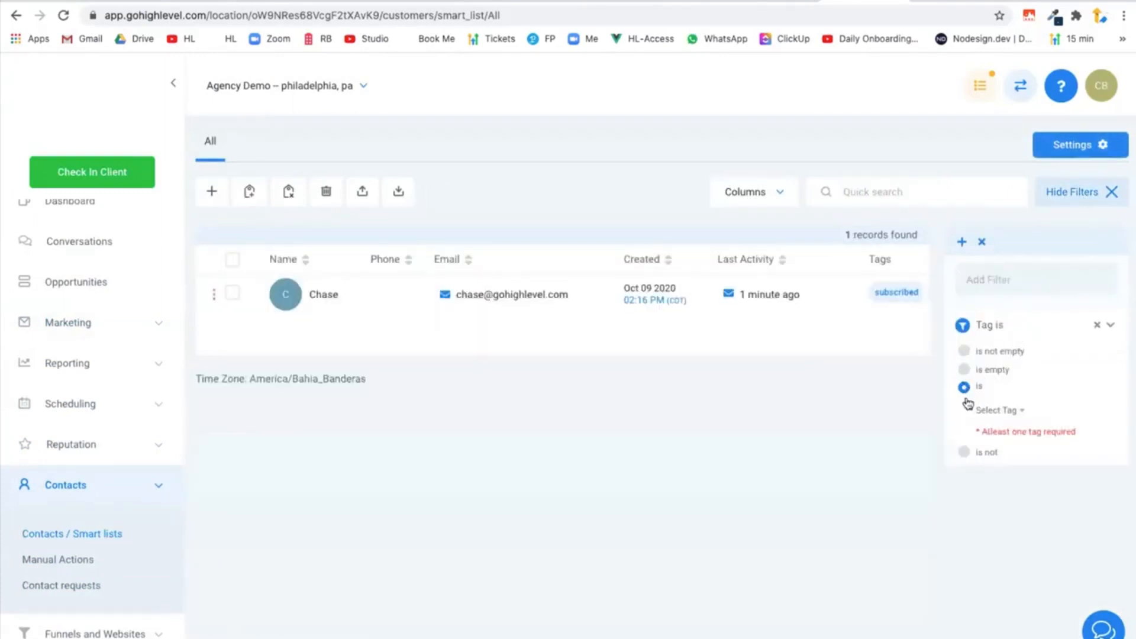
{"action": "left_click", "coordinate": [1004, 411]}
{"action": "left_click", "coordinate": [1027, 455]}
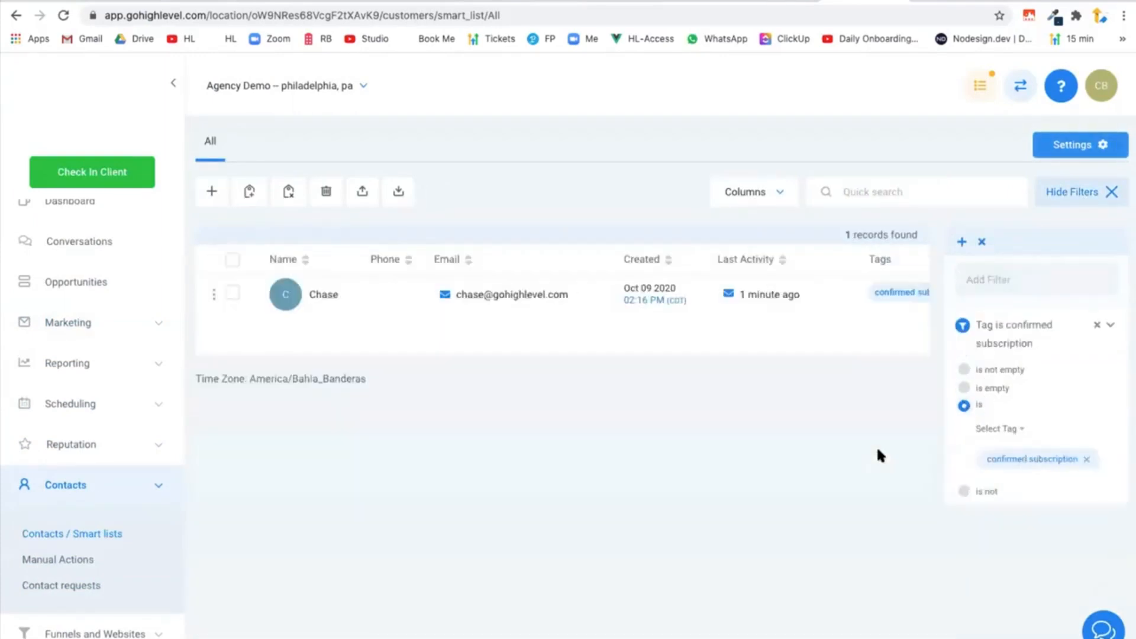